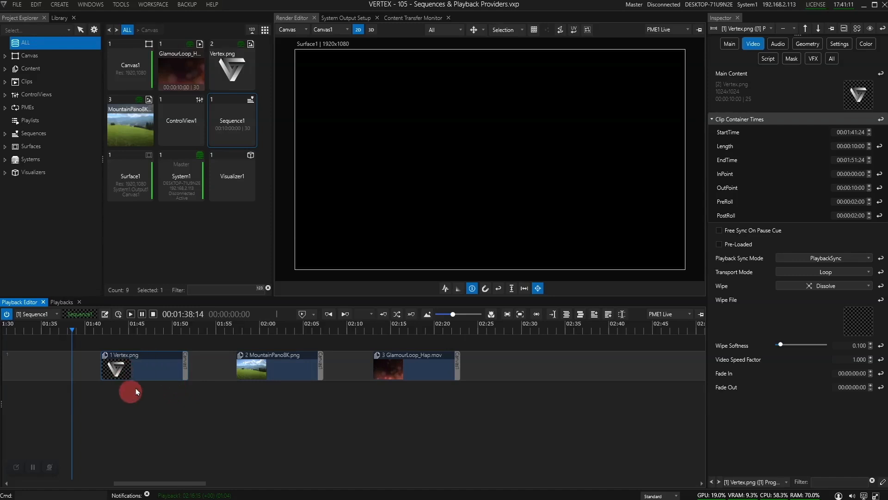
Step: Jump the playhead through the sequence to view the Vertex, MountainPano8K and GlamourLoop clips in turn
left_click(150, 330)
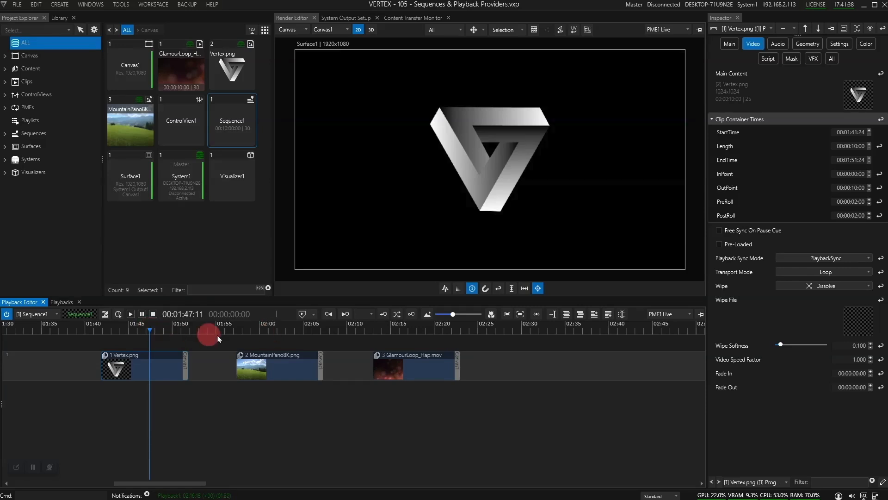
left_click(272, 333)
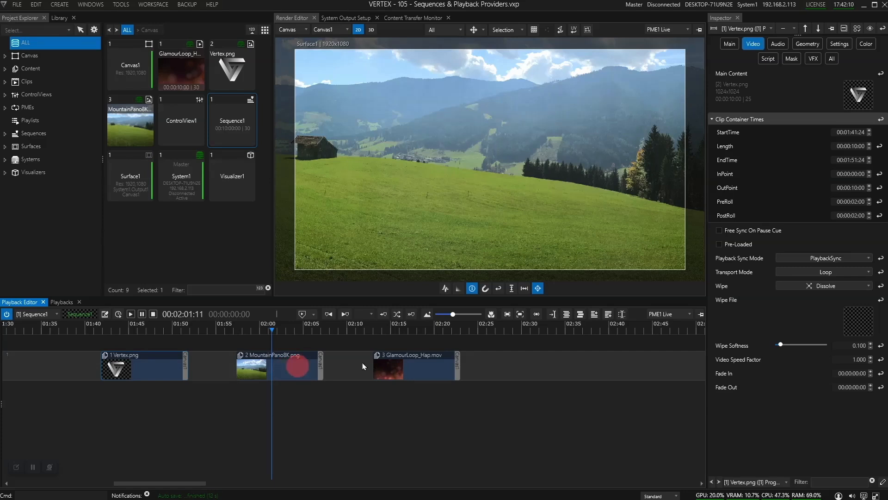
left_click(414, 333)
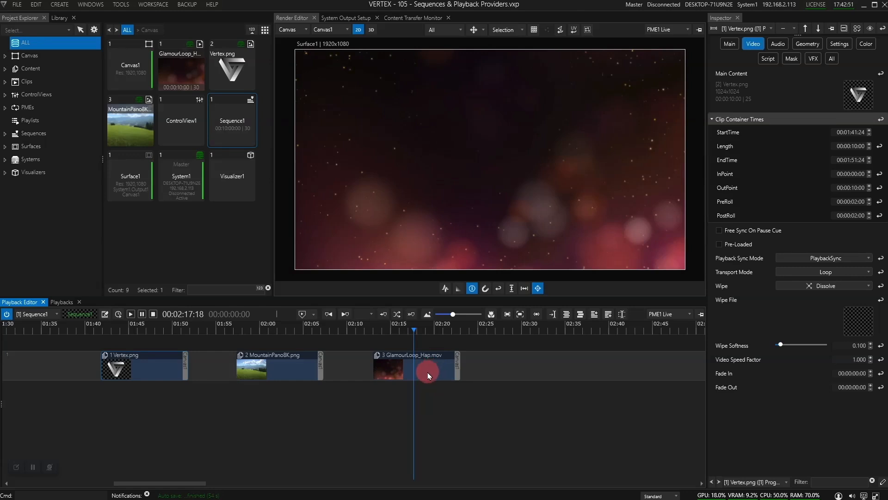
Step: Select the MountainPano8K and GlamourLoop_Hap clips together and enable Pre-Loaded for them
left_click_drag(427, 372, 209, 364)
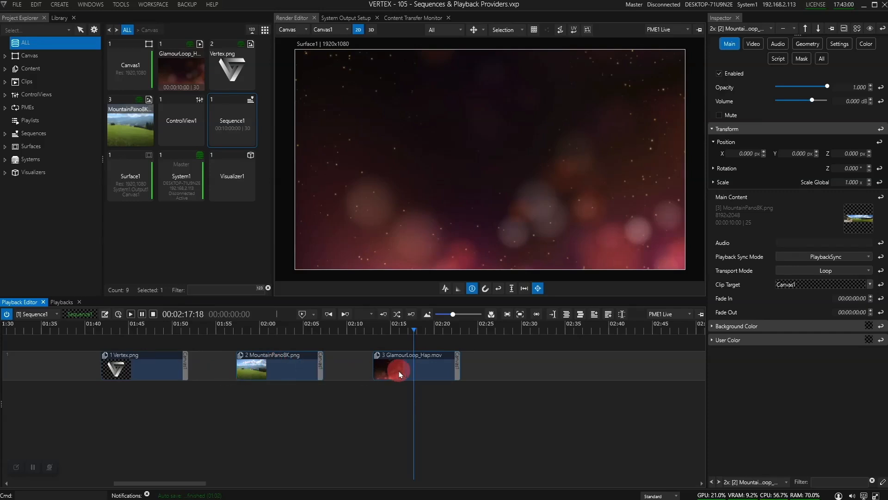
left_click(753, 45)
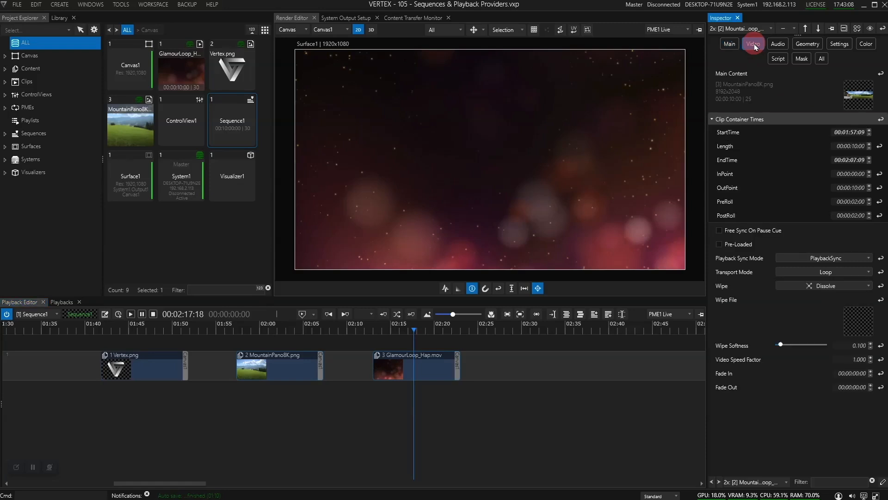
left_click(720, 245)
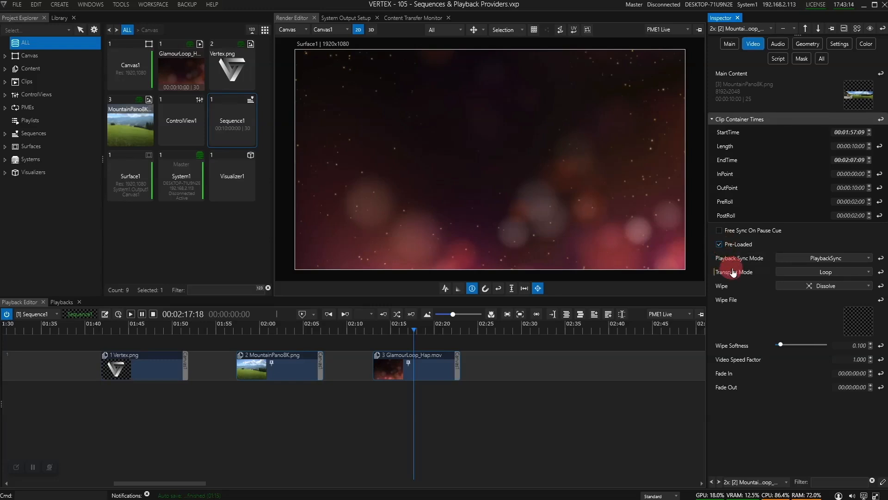
mouse_move(745, 248)
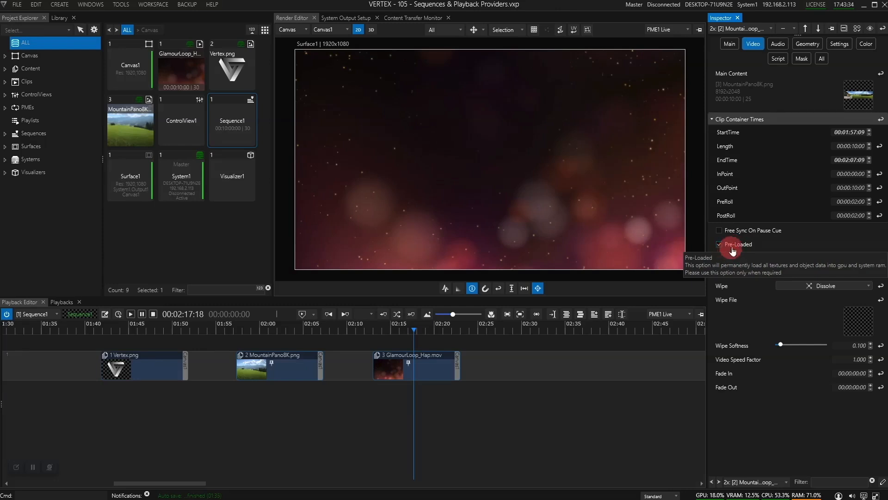
Step: Open Sequence1's settings and set its Clip Hold Time to 150 ms
left_click_drag(412, 335, 286, 333)
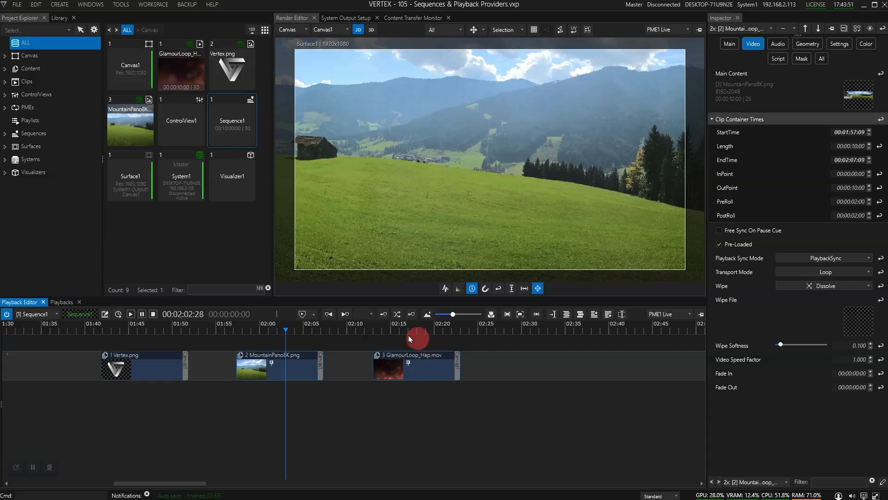
left_click(230, 121)
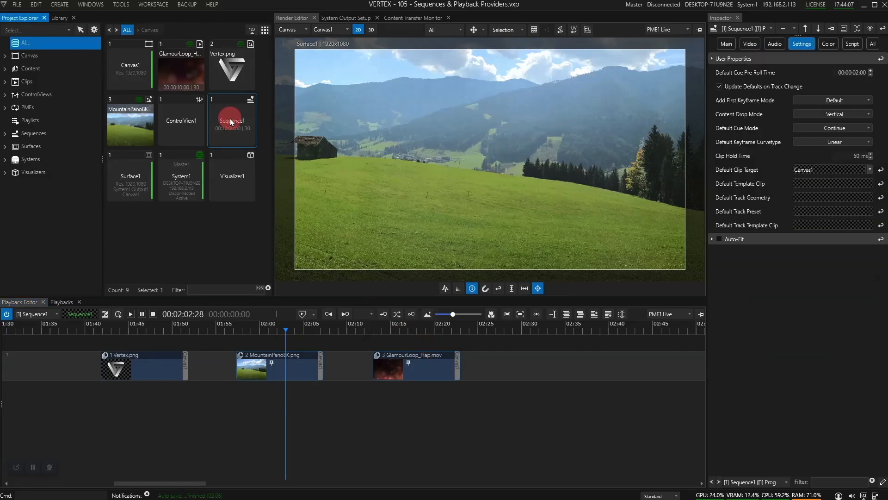
left_click(249, 134)
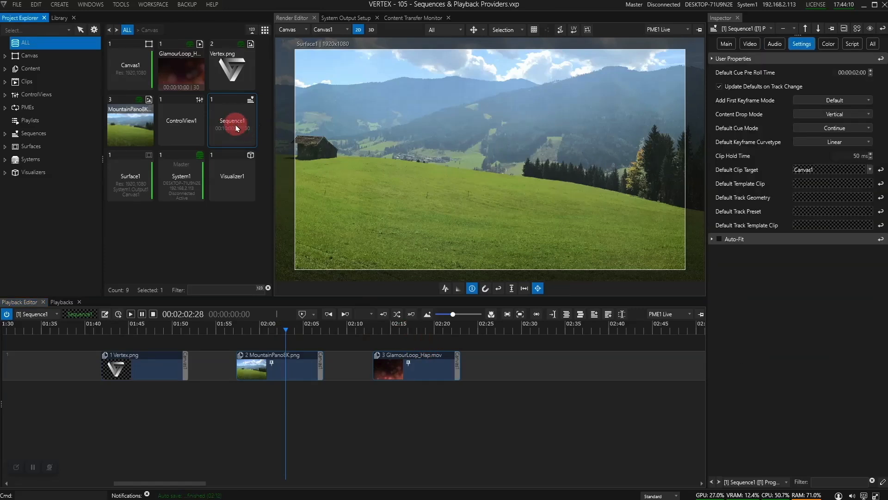
left_click(803, 45)
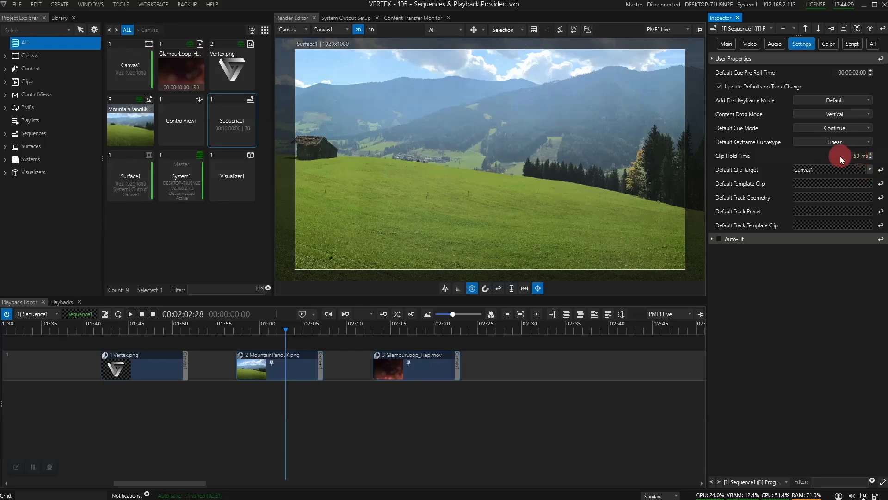
left_click(343, 332)
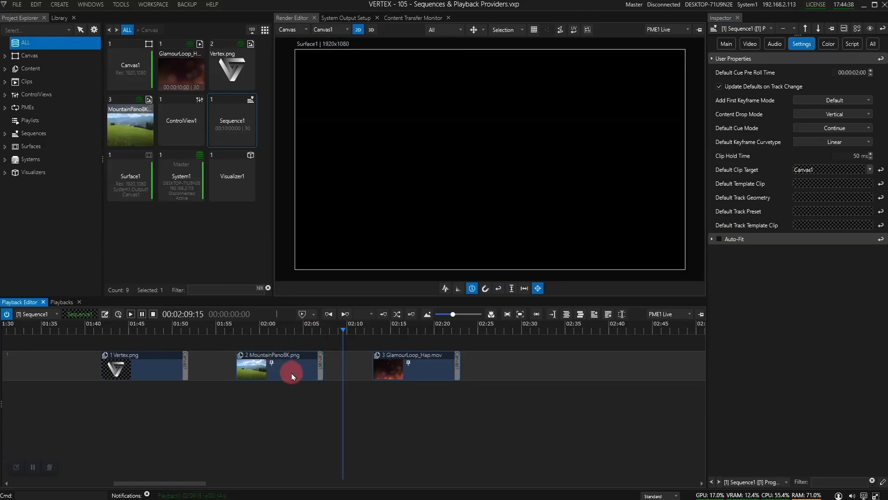
double_click(856, 156)
type("150")
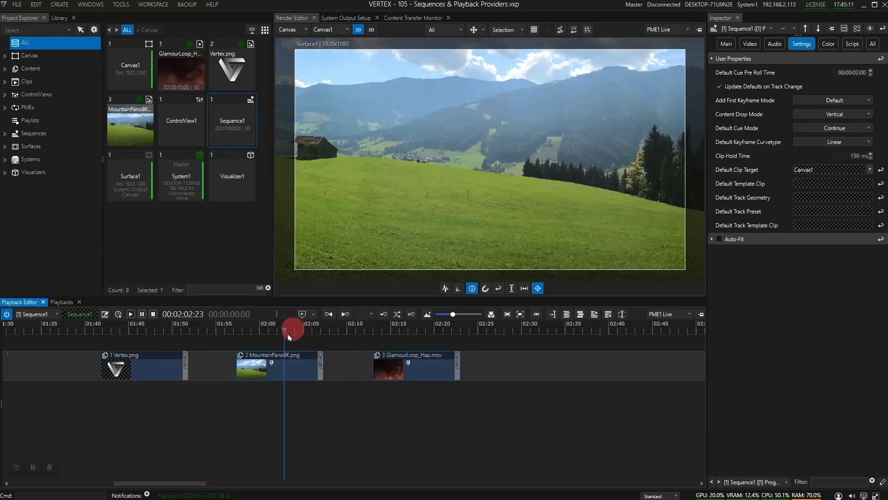
Step: Scrub the playhead back and forth across the clips to check the playback between them
left_click_drag(291, 331, 417, 333)
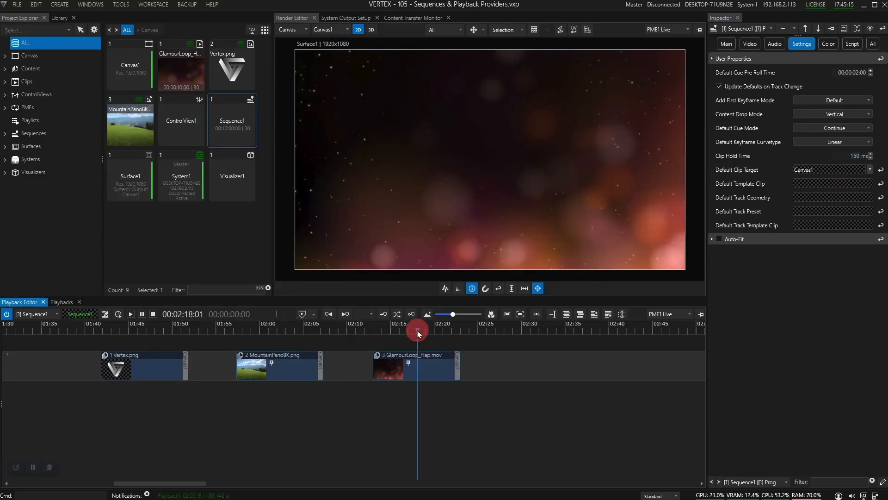
left_click(288, 331)
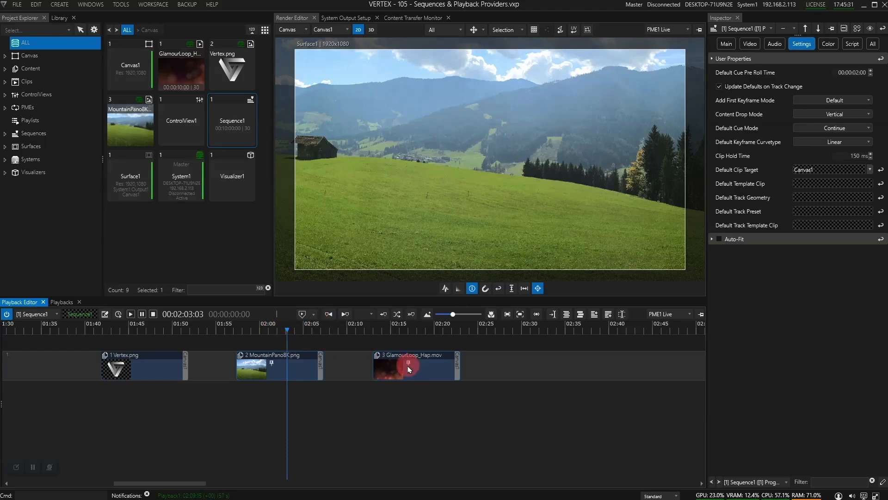
left_click(408, 328)
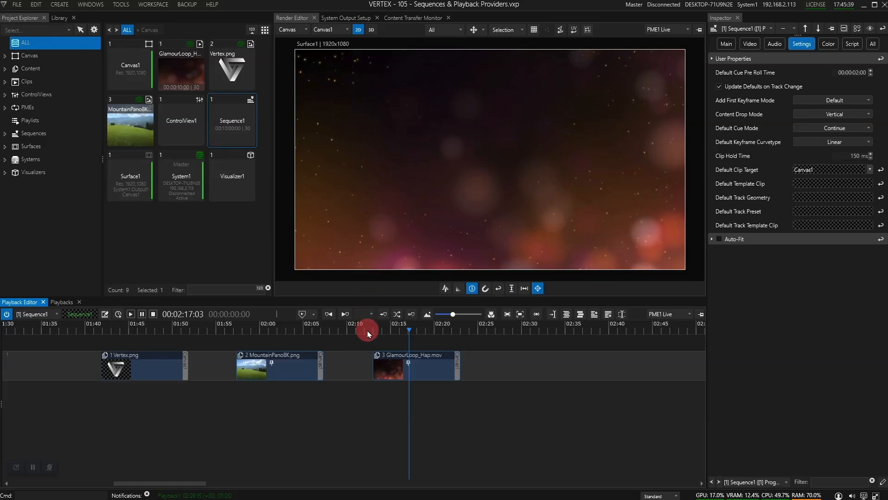
left_click(291, 329)
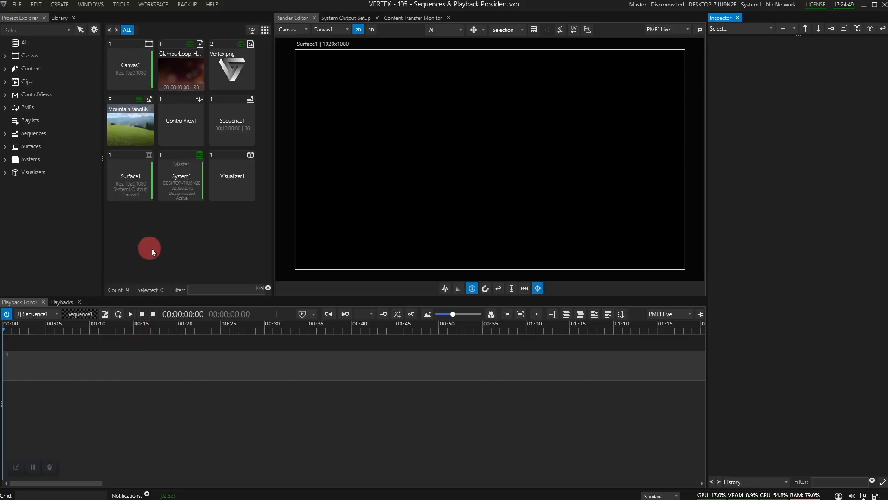
Step: Add a Richtext generic content item to the project's Content
left_click(31, 70)
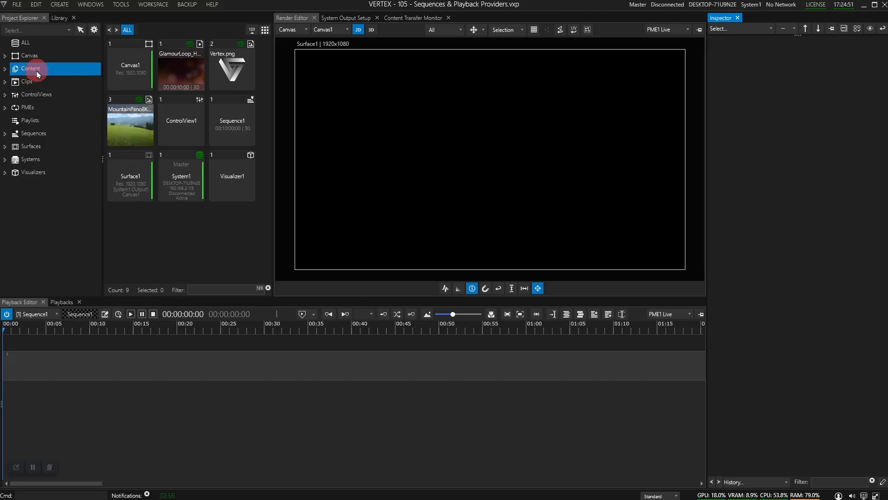
right_click(37, 71)
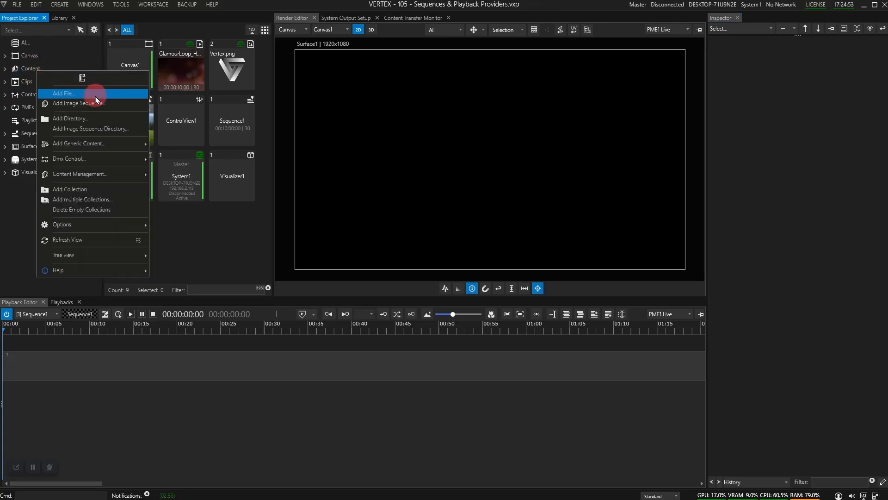
mouse_move(116, 147)
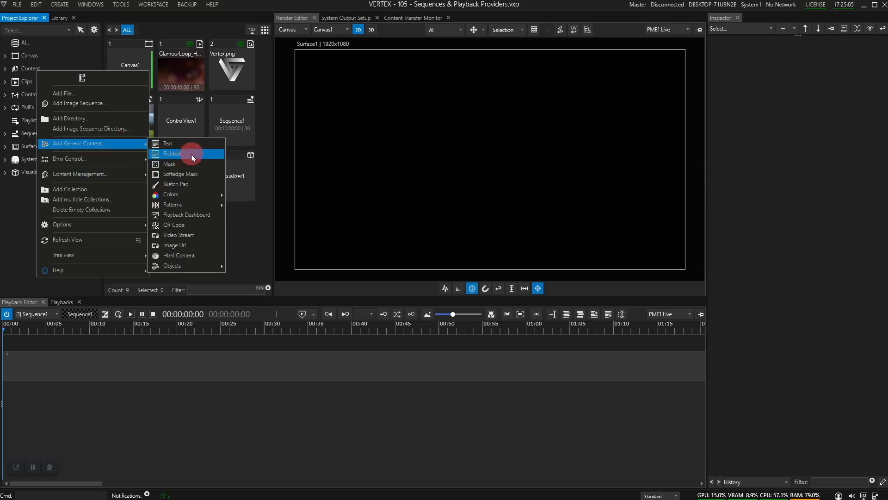
left_click(187, 157)
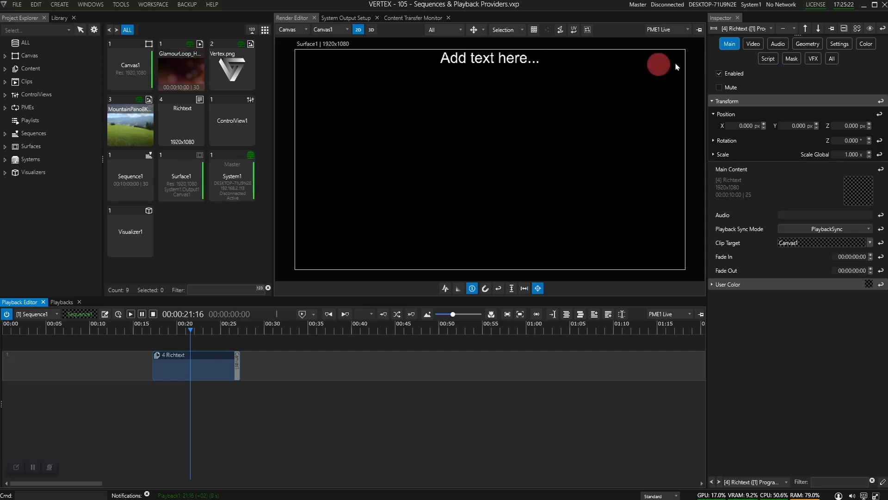
Step: Set the first two letters "Ad" of the Richtext's text to the Arial Black font
left_click(187, 115)
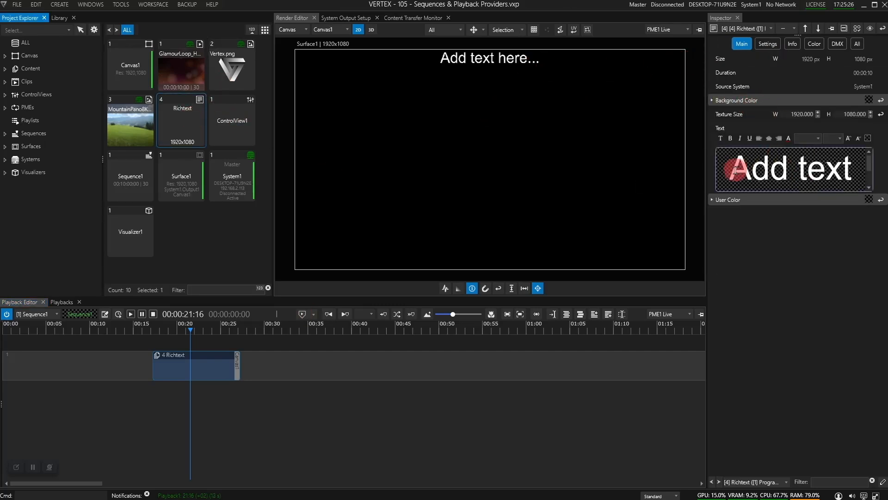
left_click_drag(729, 168, 763, 168)
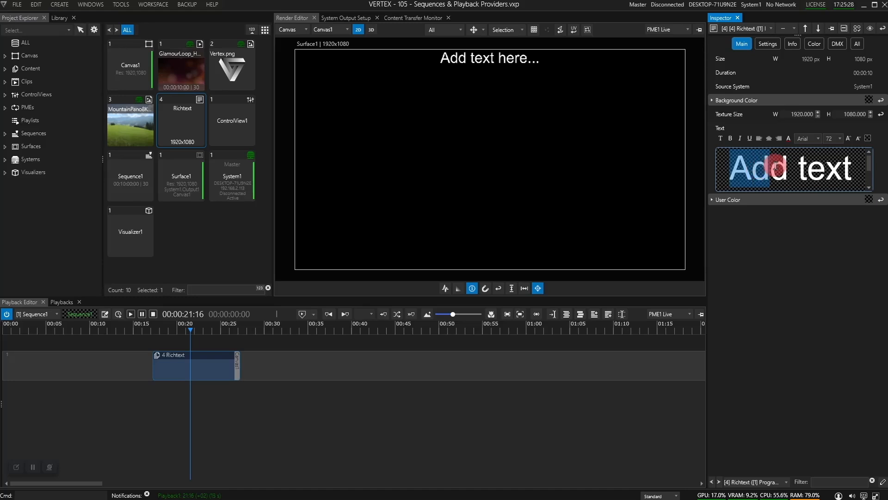
left_click(818, 141)
left_click(800, 175)
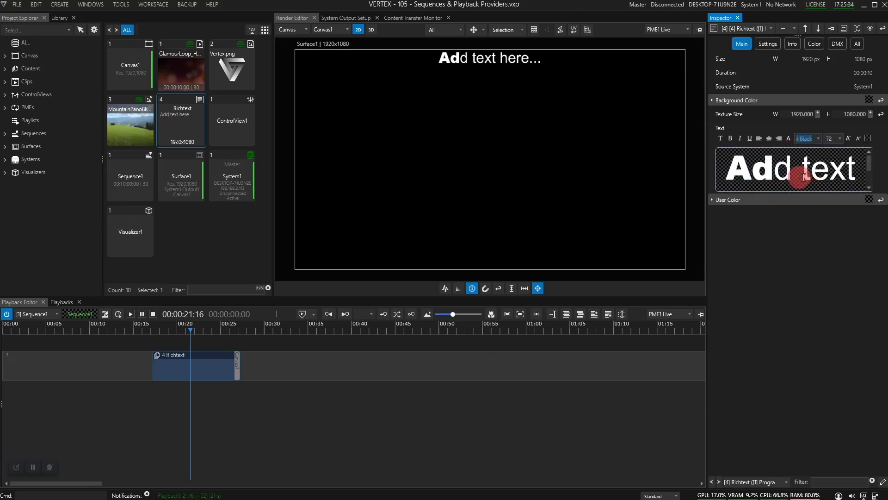
Step: Set the word "text" in the Richtext to the Bradley Hand ITC font
left_click_drag(810, 166, 846, 165)
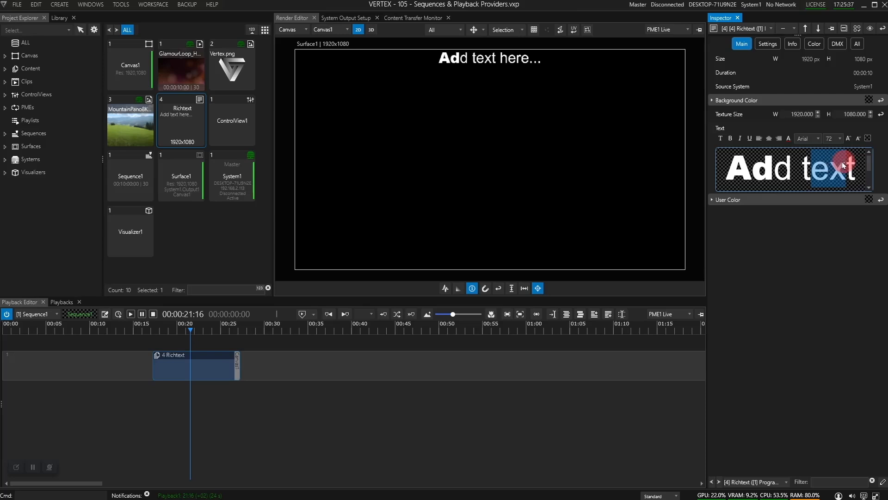
left_click(819, 141)
scroll(814, 216, "down", 3)
scroll(815, 218, "down", 5)
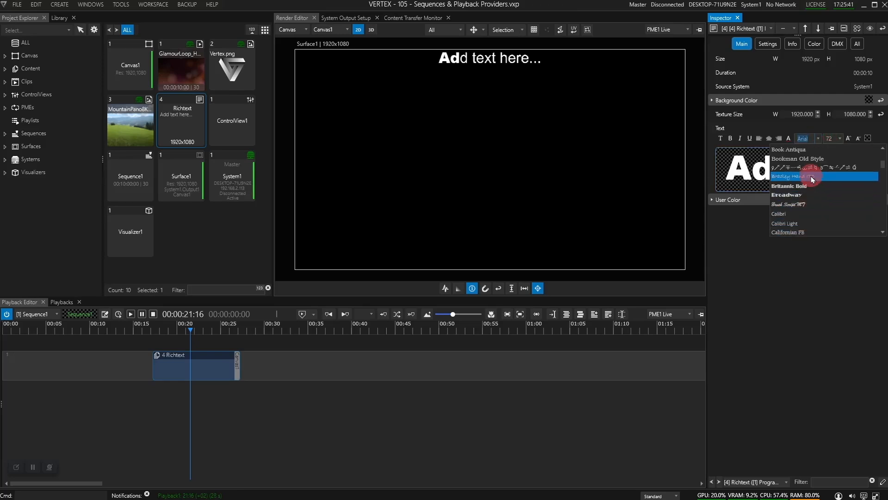
left_click(816, 192)
left_click(809, 244)
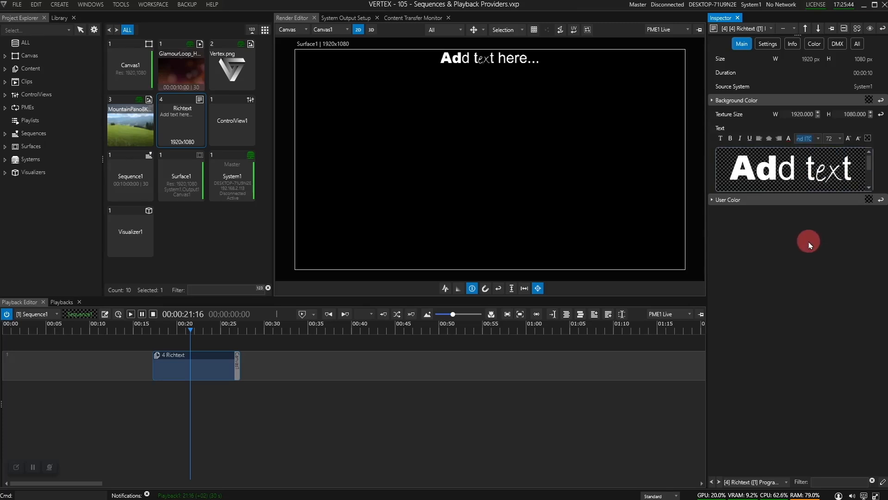
Step: Add a Gradient colour content and place it on the sequence track after the Richtext clip
right_click(31, 68)
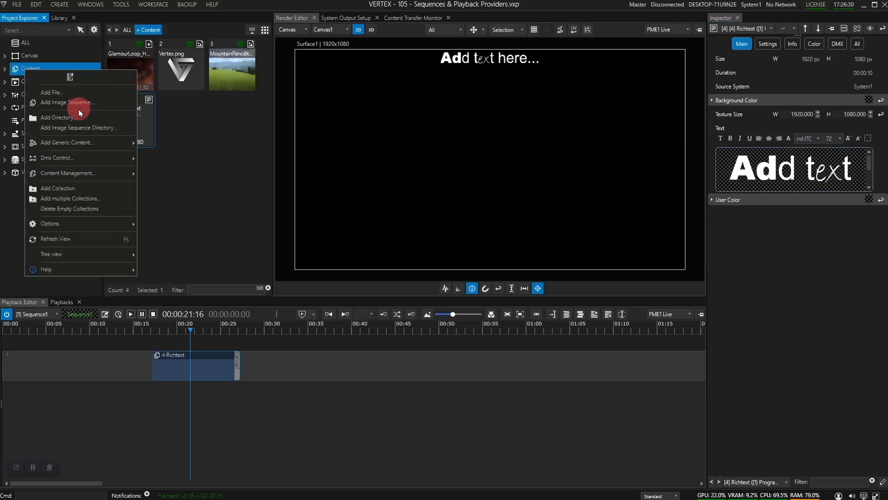
mouse_move(79, 143)
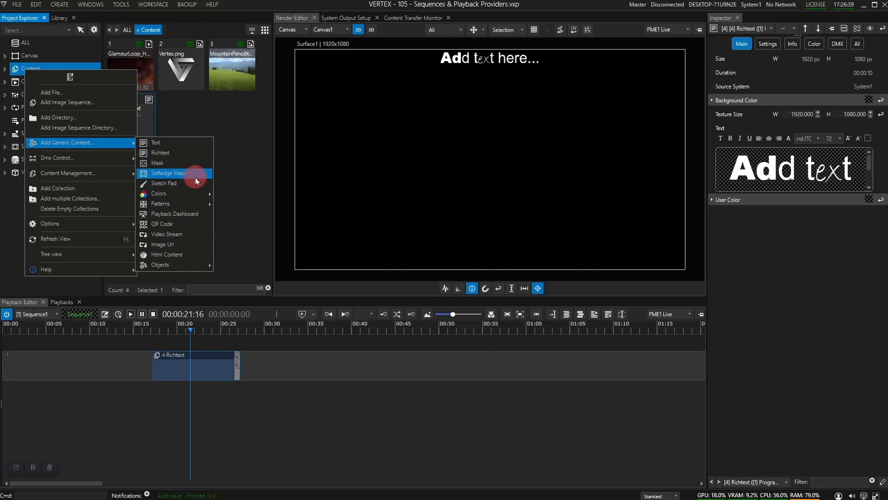
mouse_move(195, 193)
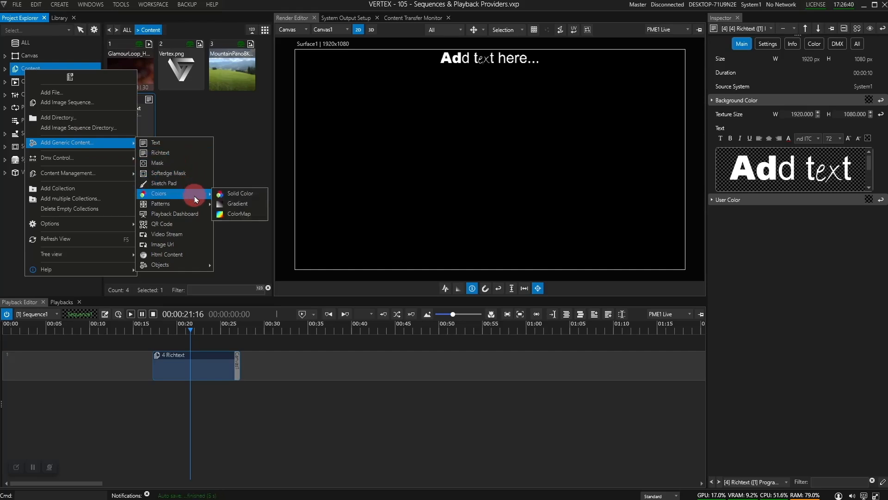
left_click(236, 203)
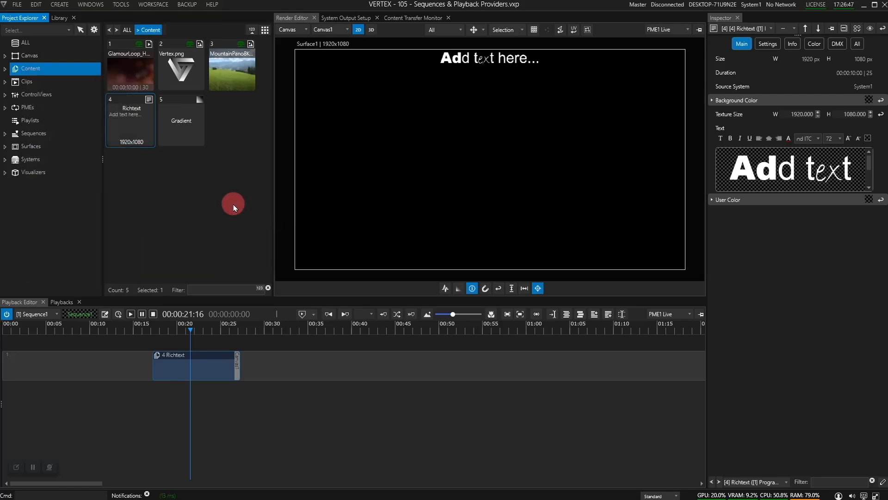
left_click_drag(184, 119, 264, 356)
left_click(291, 330)
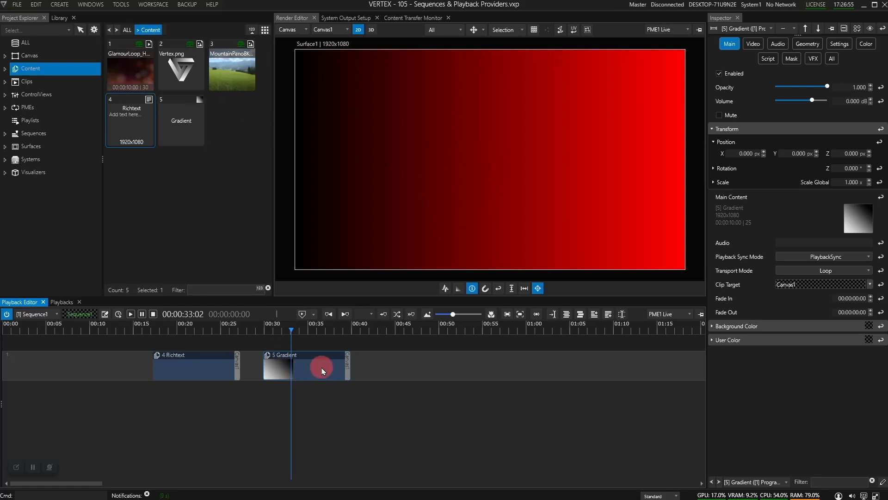
Step: Set the Gradient's Color2 to a light red of R 255, G 93, B 93
left_click(190, 122)
left_click(787, 131)
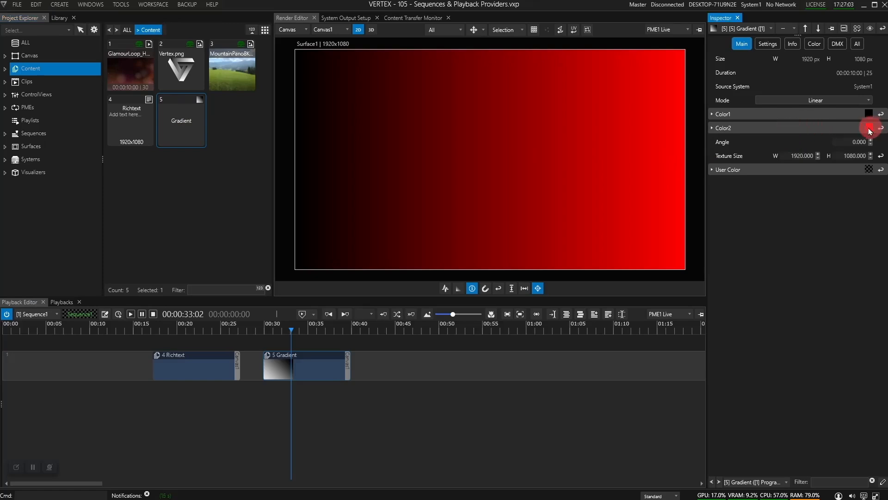
left_click(719, 128)
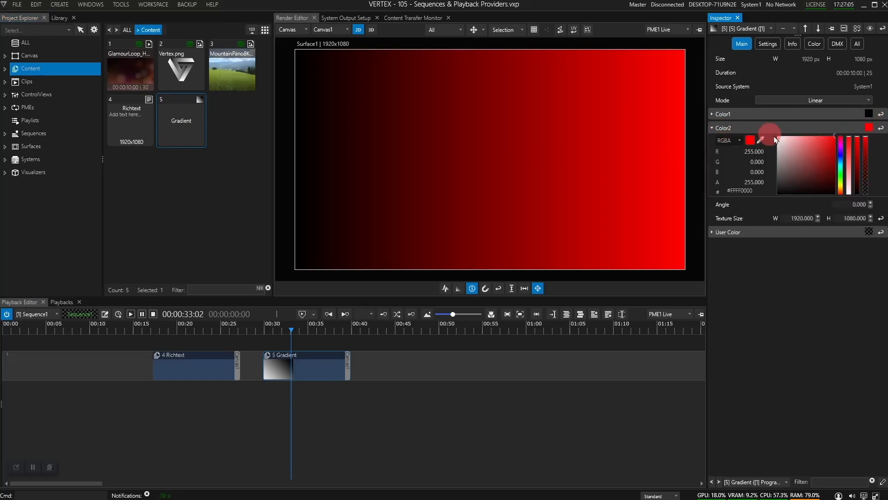
left_click(849, 165)
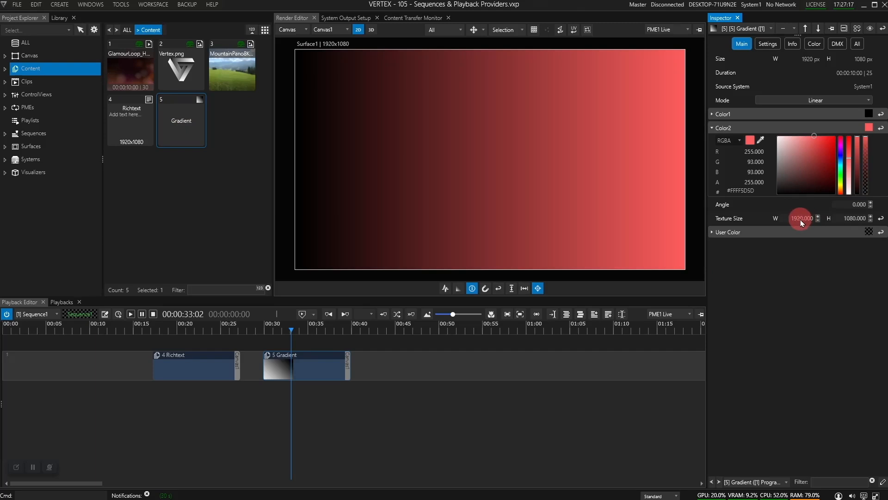
Step: Set the Gradient's texture size to 500 by 500
double_click(804, 218)
type("500")
key("Tab")
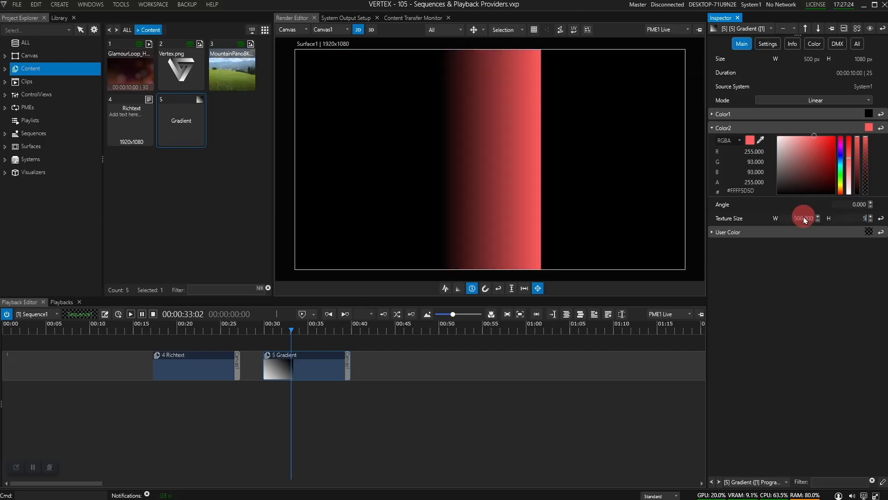
key("Return")
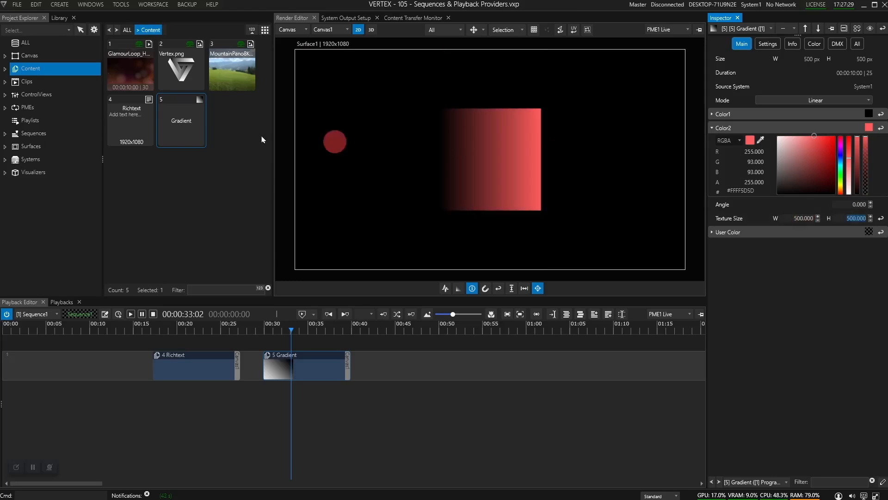
Step: Add a Test-Pattern generic content and place it on the sequence track after the Gradient clip
right_click(53, 71)
mouse_move(111, 140)
mouse_move(220, 201)
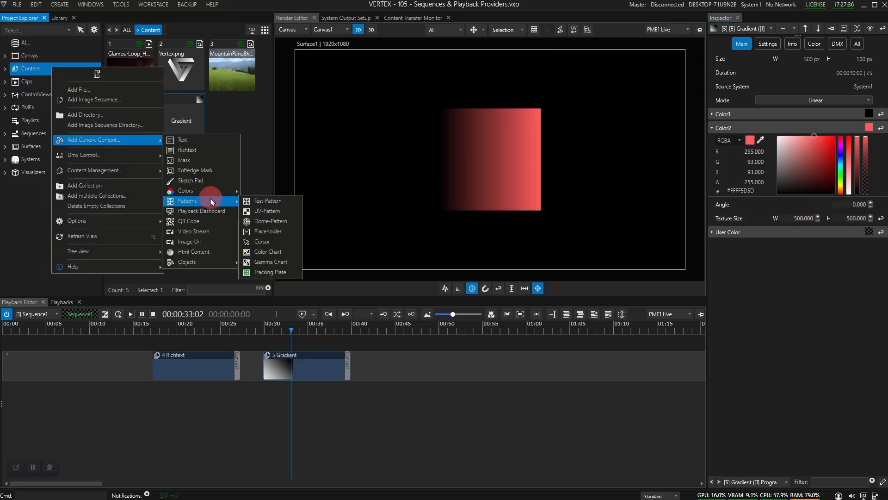
left_click(258, 200)
left_click_drag(258, 147, 430, 363)
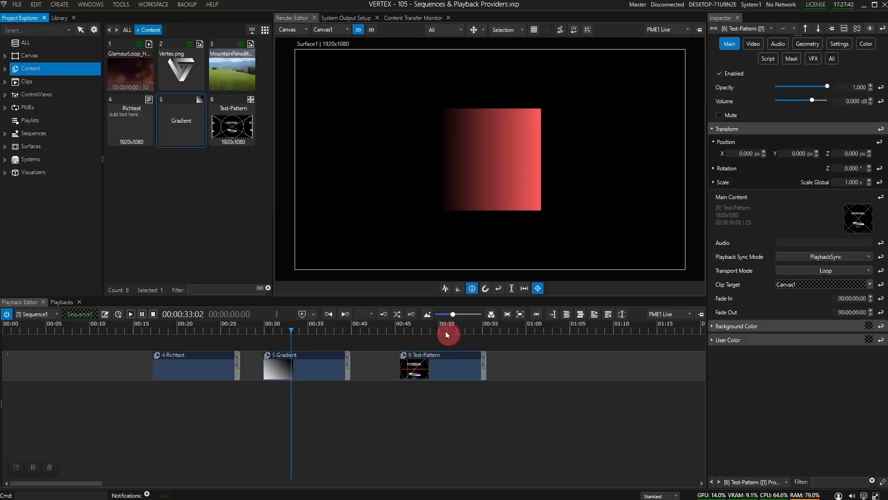
Step: Move the playhead onto the Test-Pattern clip and toggle the pattern's Show Circles and Show Cross options
left_click(444, 328)
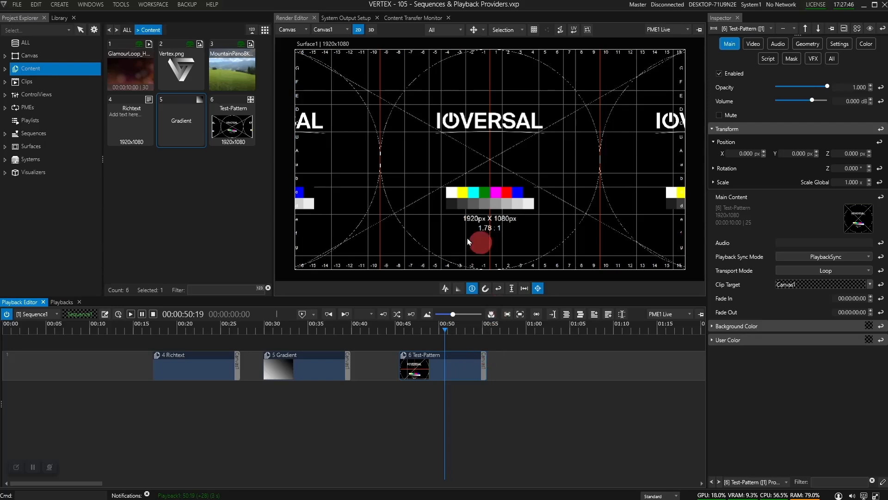
left_click(231, 123)
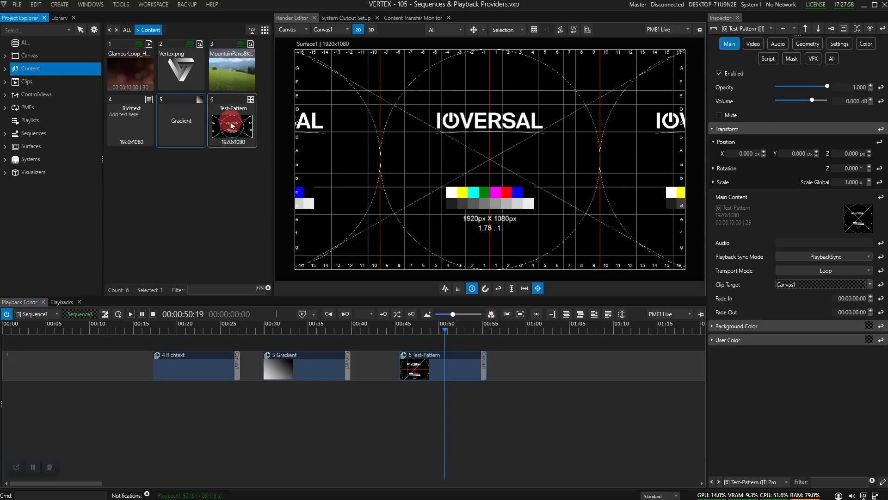
left_click(226, 124)
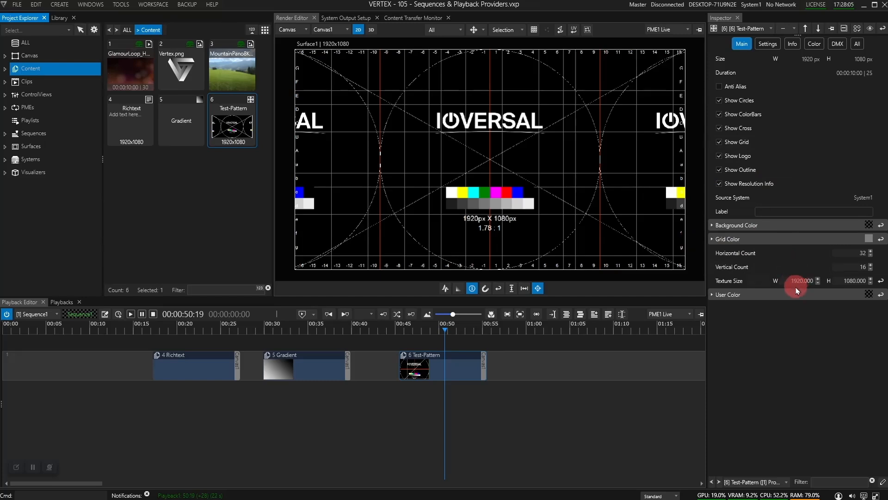
left_click(719, 100)
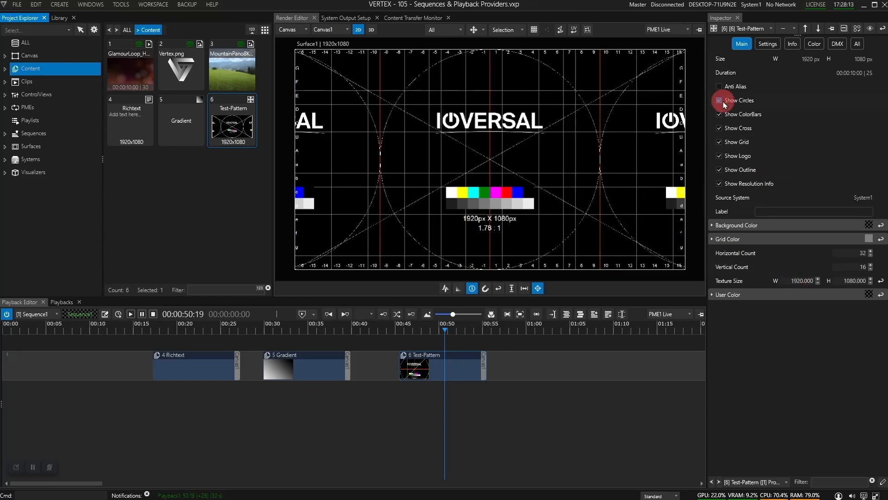
left_click(721, 127)
left_click(722, 127)
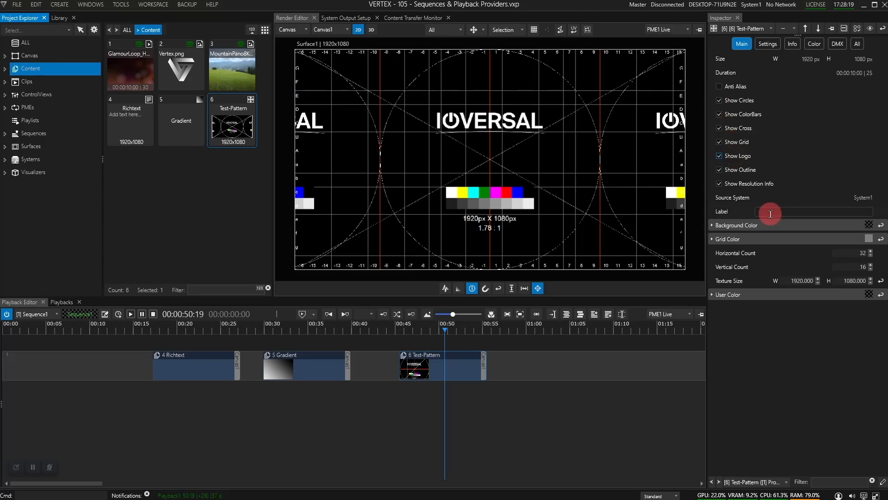
Step: Set the Test-Pattern's label to Center Stage
left_click(789, 210)
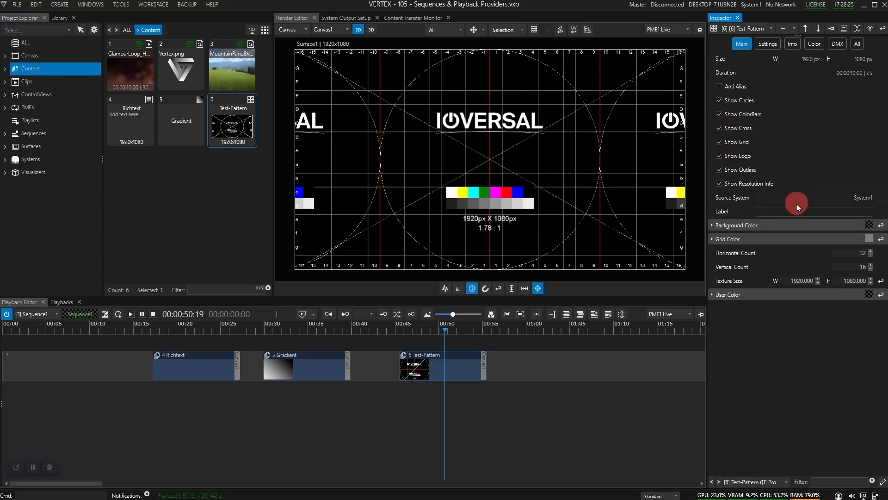
type("Center Stage")
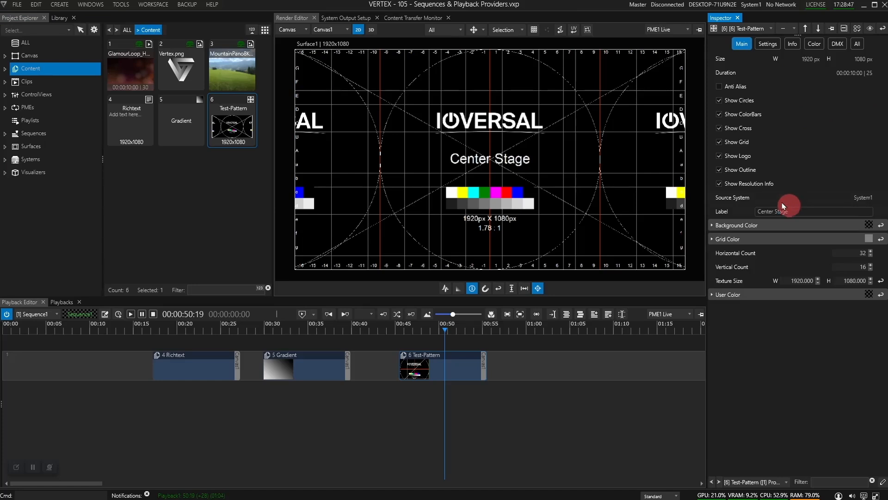
Step: Add a UV-Pattern generic content and place it on the sequence track after the Test-Pattern clip
right_click(42, 69)
mouse_move(123, 145)
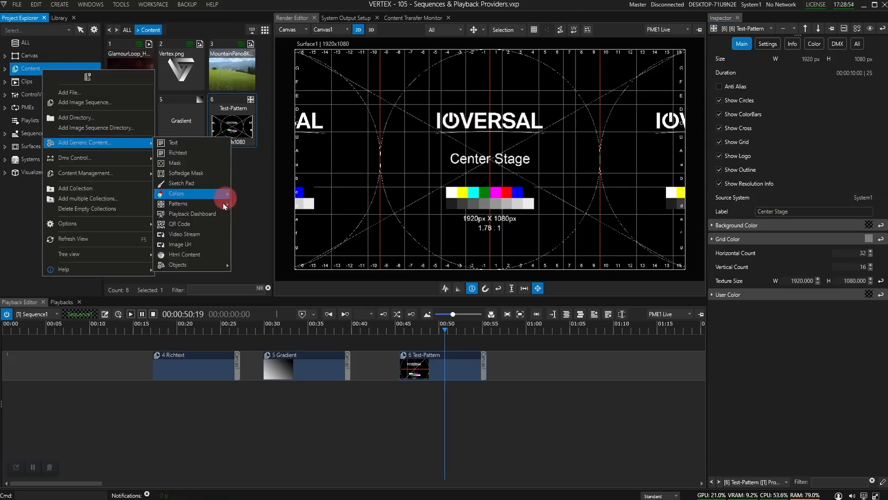
mouse_move(223, 203)
left_click(255, 214)
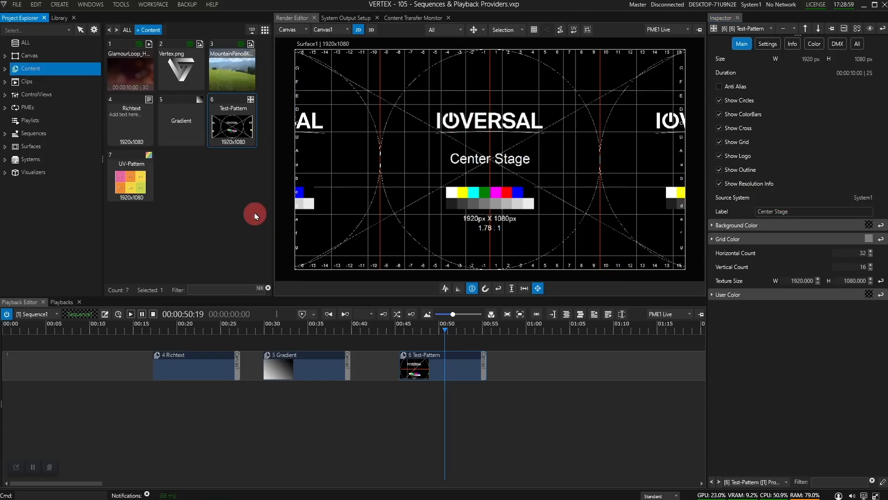
left_click_drag(131, 180, 573, 323)
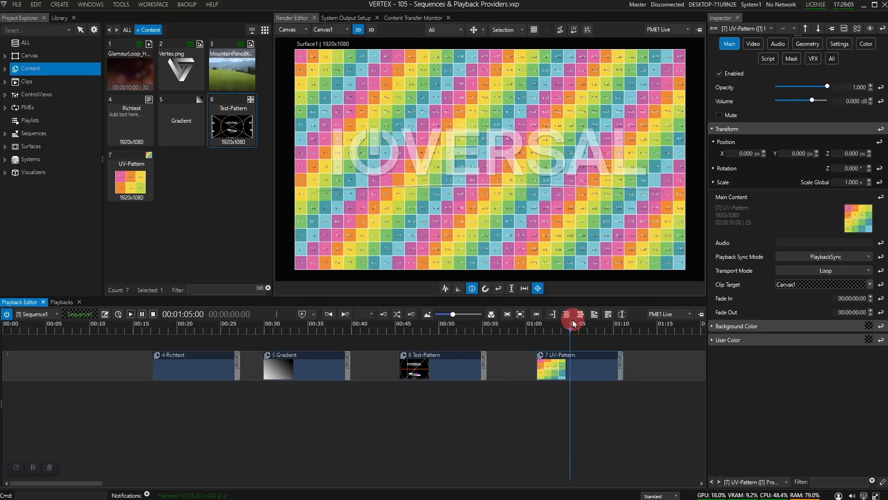
Step: Add a QR Code generic content to the Content folder
right_click(25, 69)
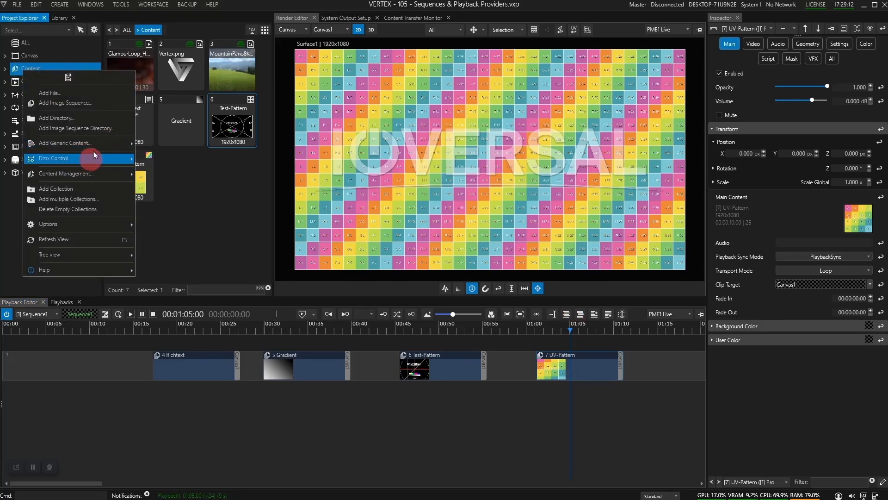
mouse_move(125, 143)
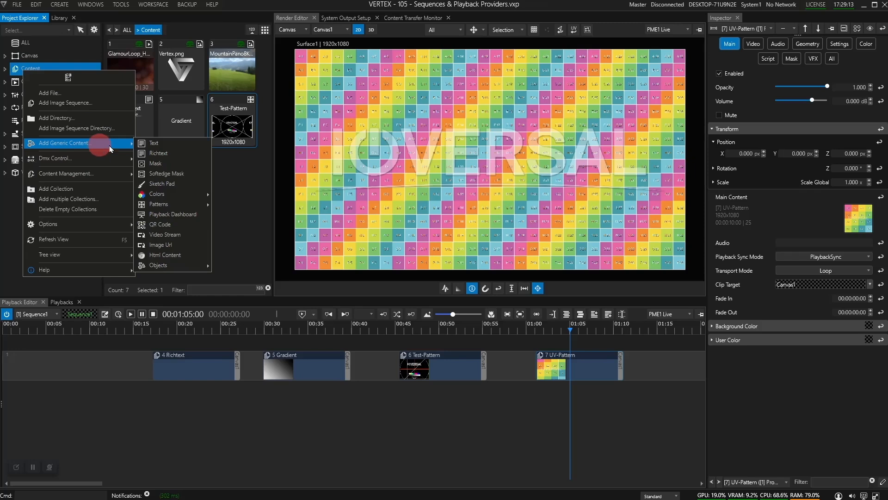
left_click(184, 230)
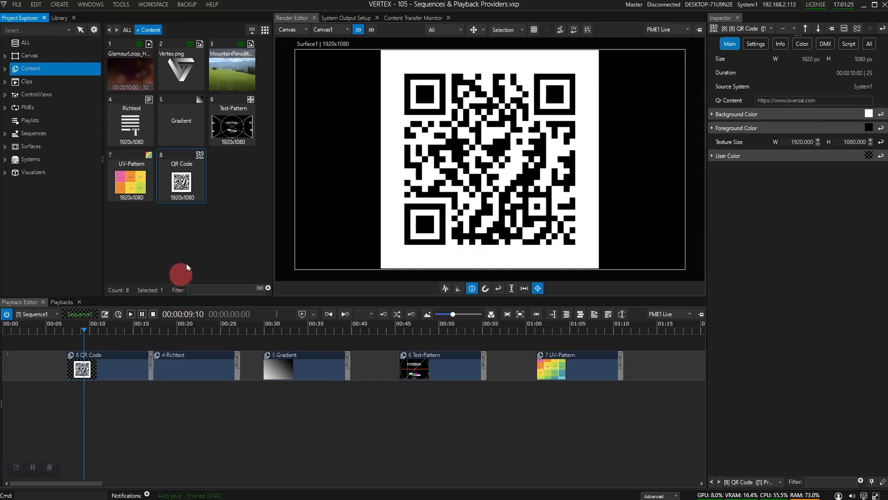
Step: Add an Html Content generic content to the Content folder
right_click(44, 73)
mouse_move(123, 143)
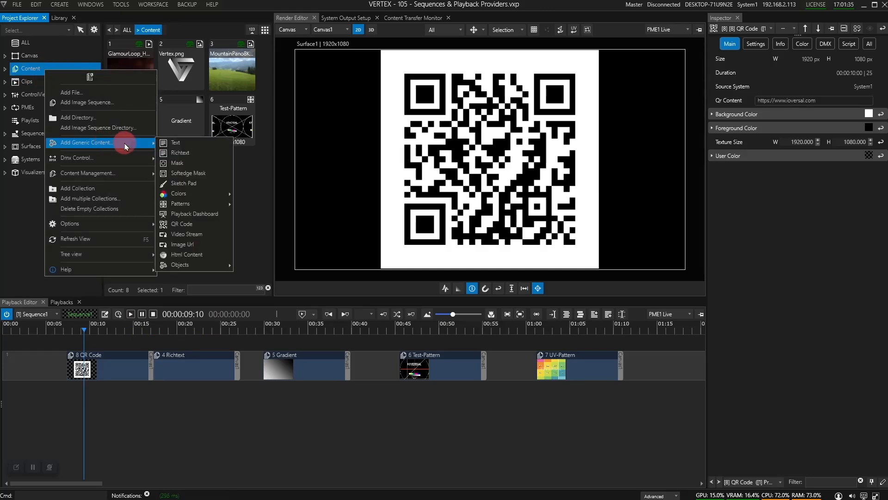
left_click(186, 254)
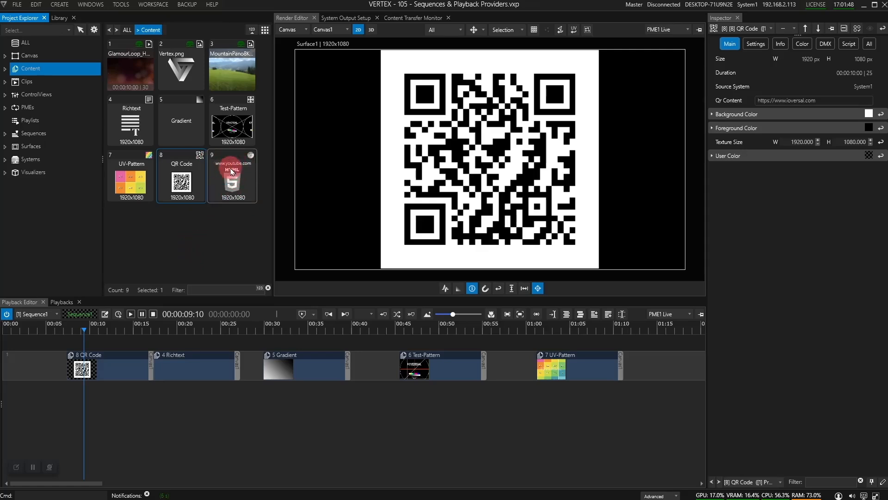
Step: Set the Html content's URL to ioversal.com and place it on a second track around 00:40
left_click(239, 184)
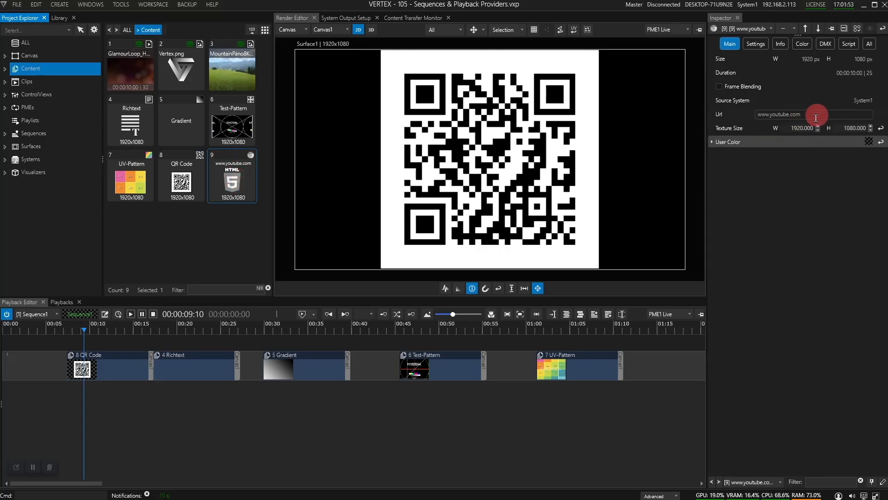
left_click_drag(813, 116, 723, 114)
type("ioversal")
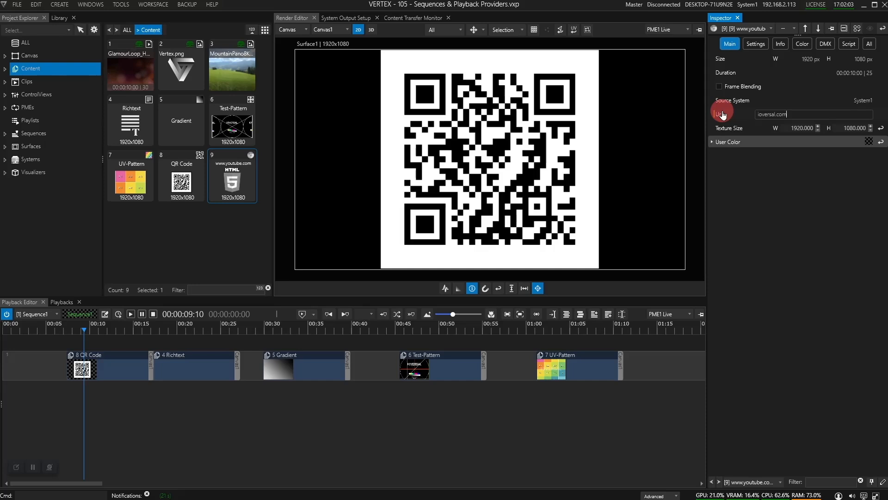
key("Return")
left_click_drag(237, 180, 363, 401)
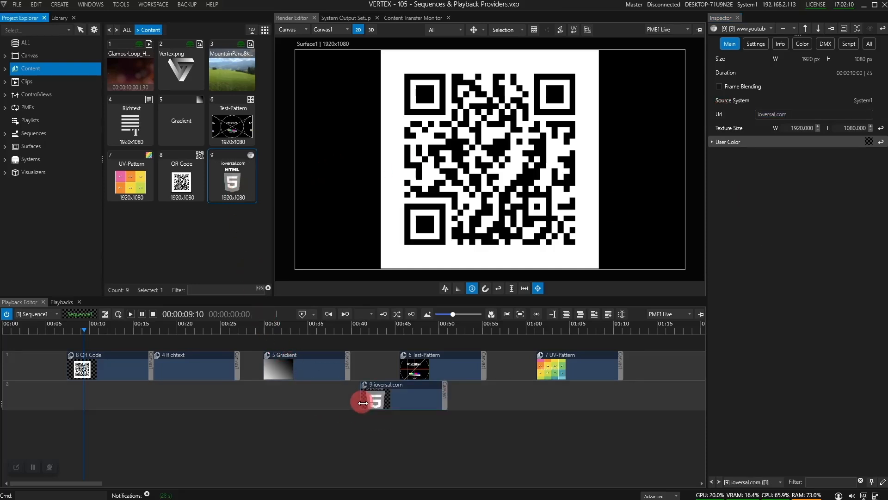
Step: Switch the render editor to Interact mode over the Html clip and browse the page's Support and Vertex sections
left_click(378, 333)
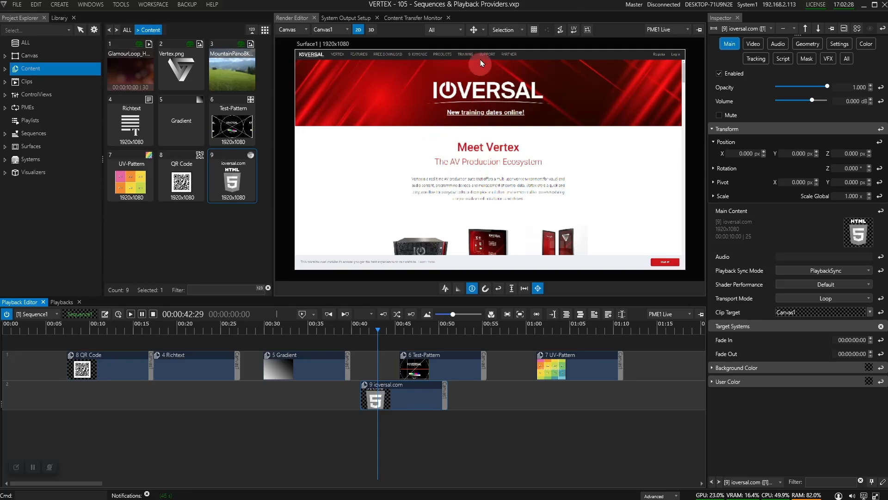
left_click(483, 31)
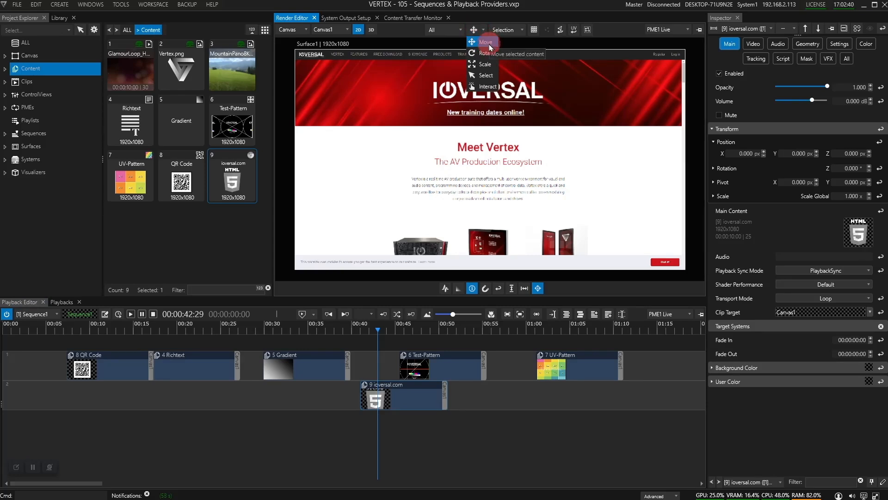
left_click(487, 87)
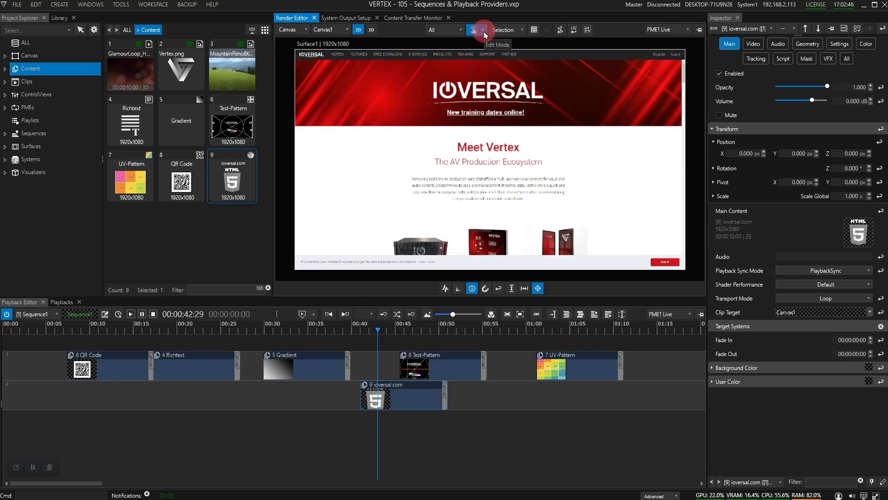
left_click(487, 55)
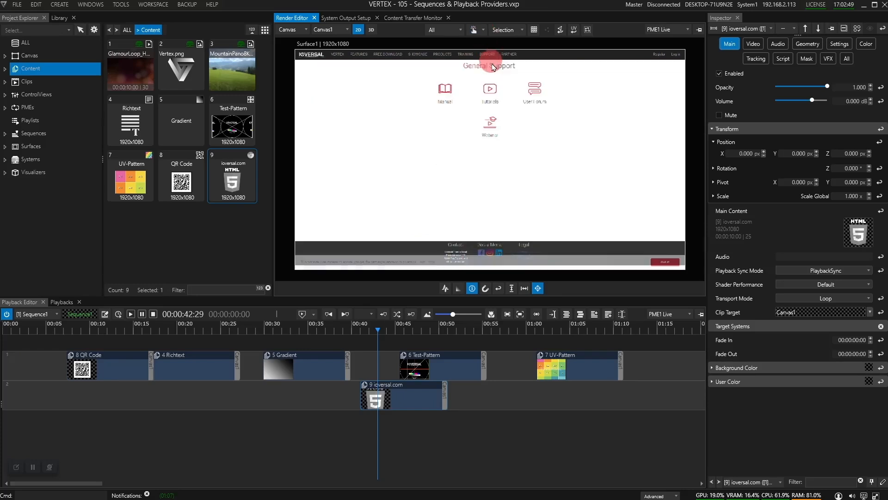
left_click(337, 54)
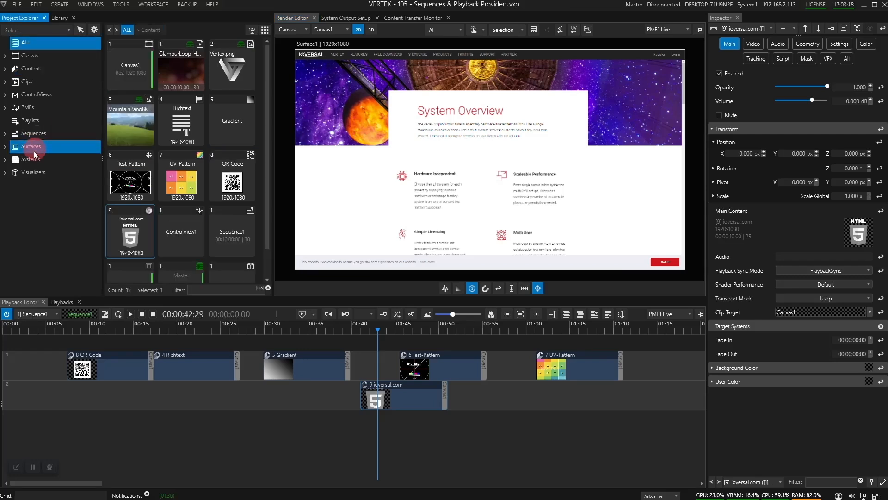
Step: Enable Fullscreen Interaction with Show Windows Cursor in System1's video settings
left_click_drag(31, 147, 31, 161)
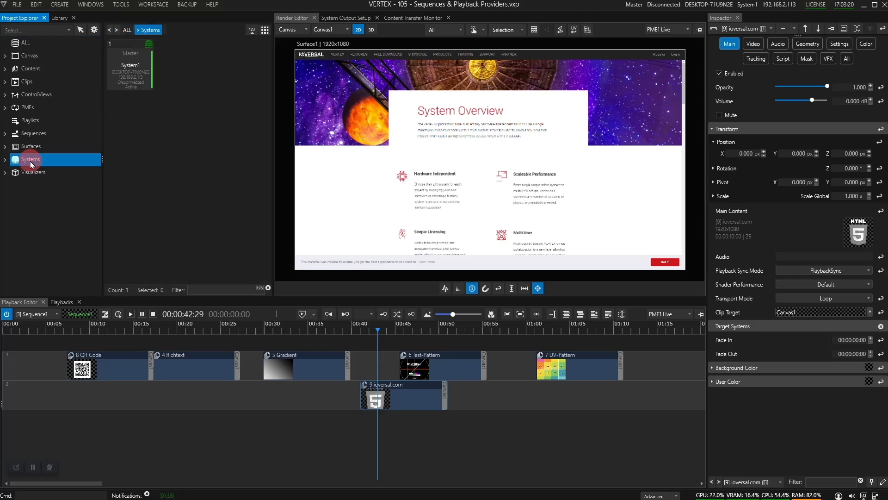
left_click(131, 69)
left_click(754, 44)
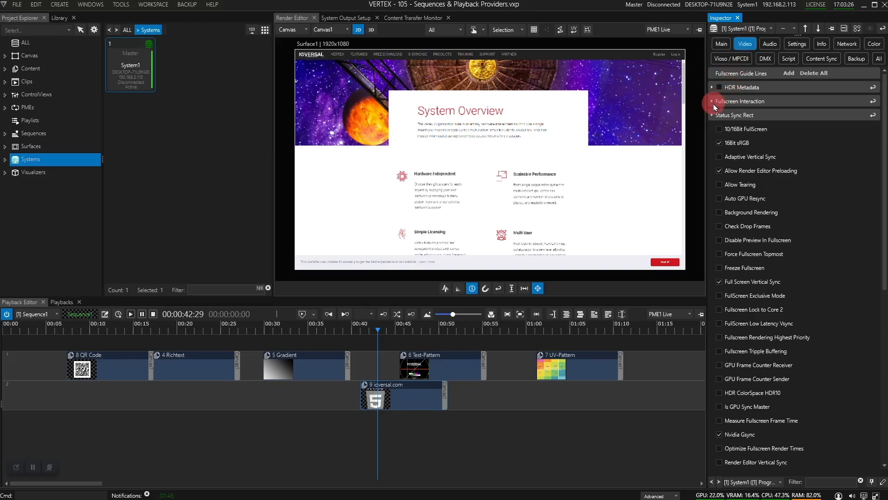
left_click(731, 103)
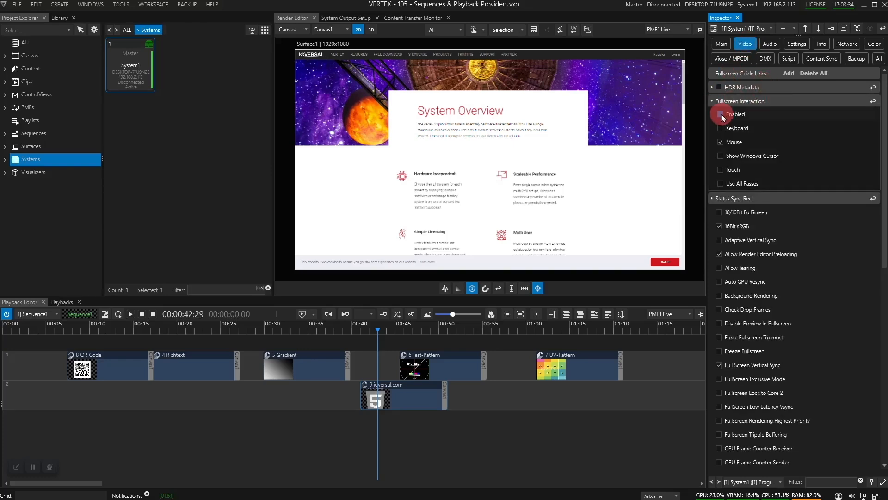
left_click(721, 114)
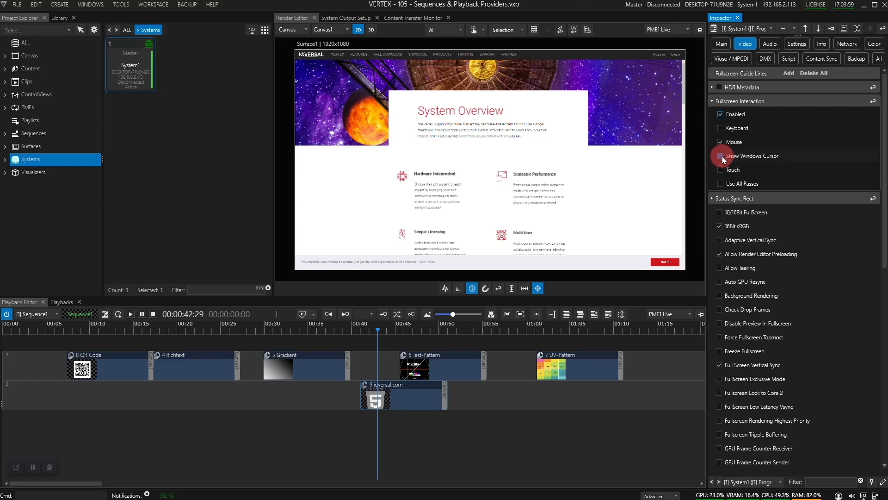
left_click(723, 159)
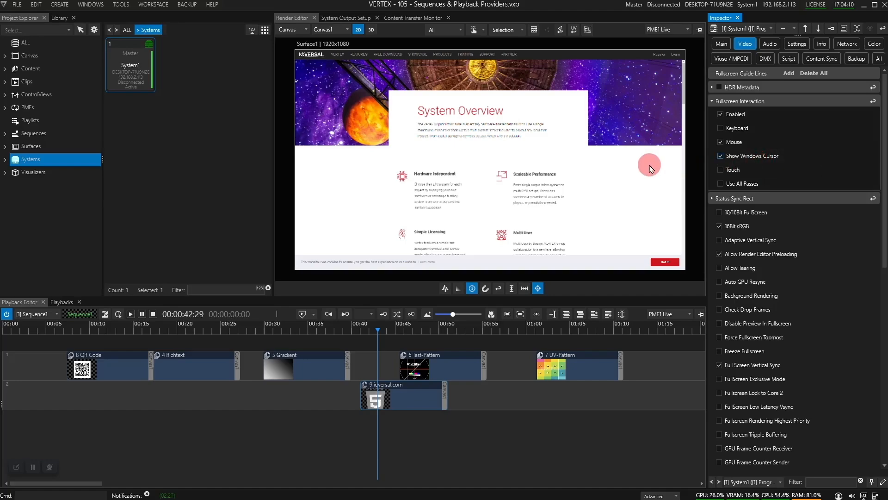
Step: Open the fullscreen output and interact with the web page's navigation
key("ctrl+f")
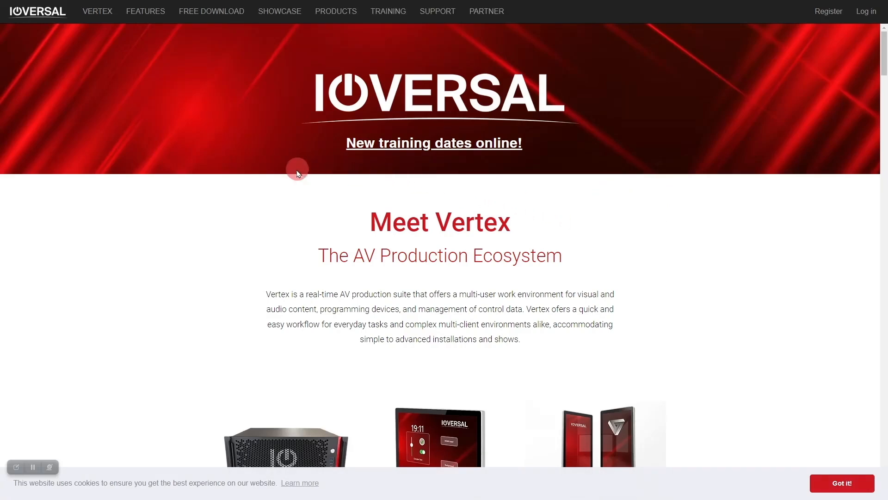
left_click(143, 21)
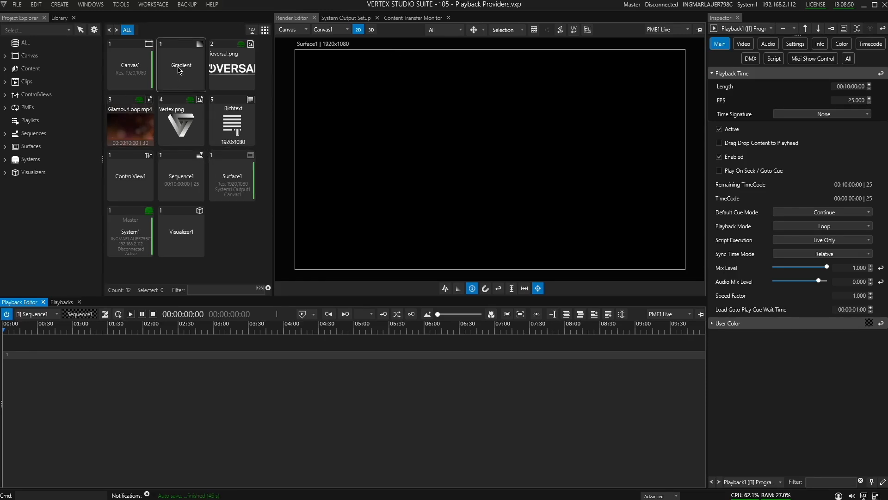
Step: Add the Gradient to the first track of Sequence1 near 02:00 and select the clip at the playhead
left_click_drag(180, 68, 156, 398)
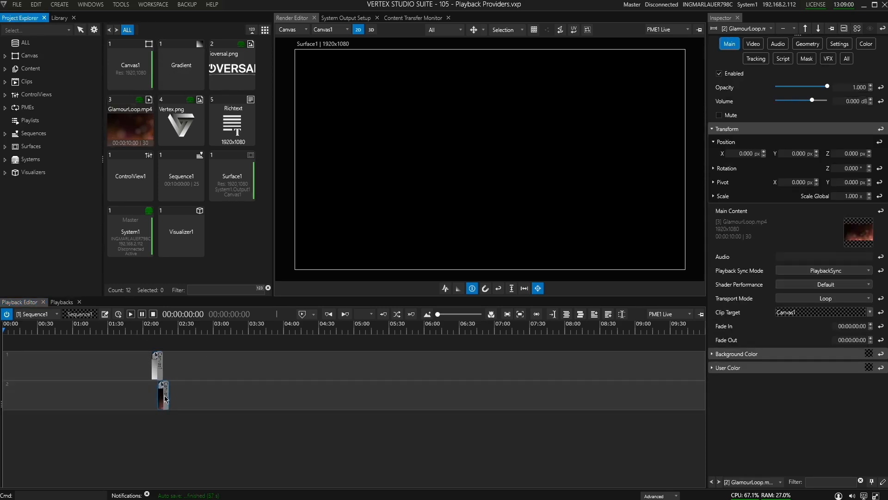
left_click(155, 329)
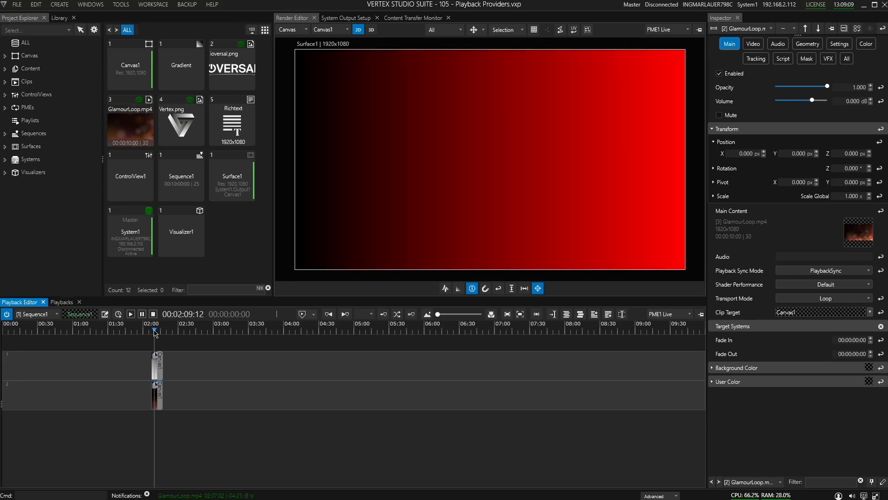
left_click(158, 367)
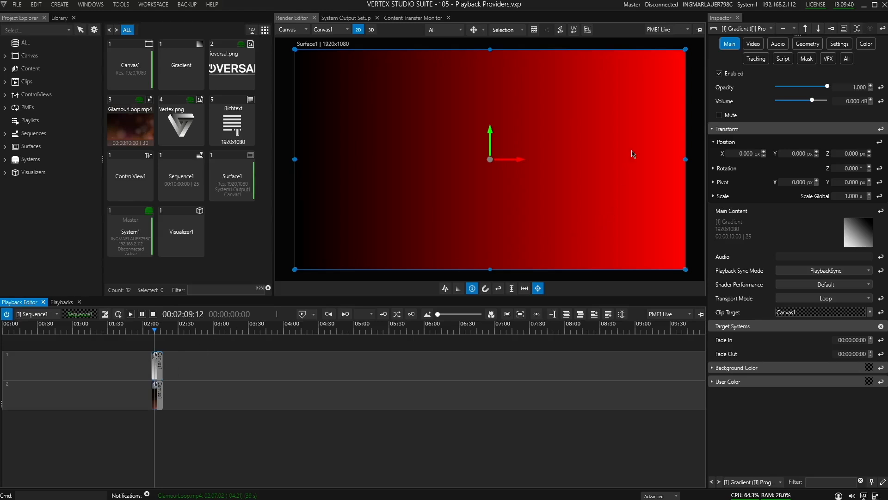
Step: Crop the Gradient's bottom to 0.718 with a bottom softness of 0.619 in its Mask settings
left_click(807, 58)
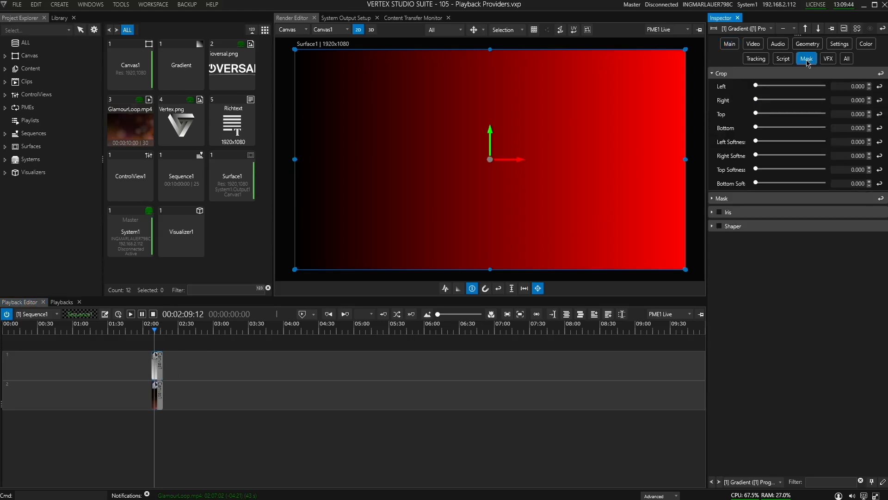
left_click(721, 74)
left_click(724, 74)
left_click_drag(752, 130, 785, 129)
left_click_drag(756, 183, 799, 185)
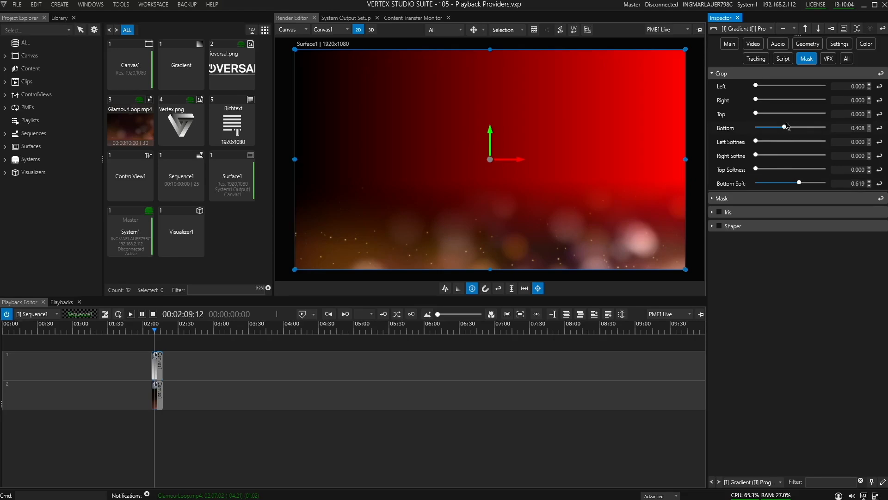
left_click_drag(785, 131, 808, 133)
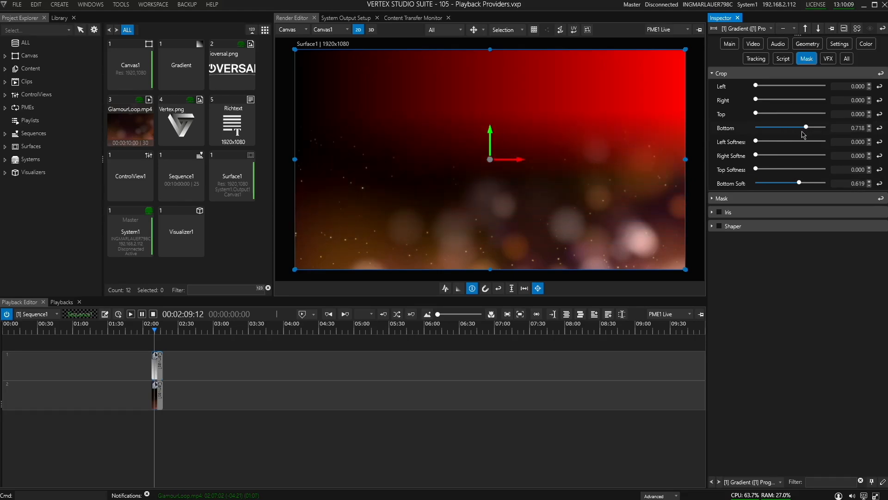
Step: Set the GlamourLoop clip's Playback Sync Mode to FreeSync
left_click(159, 398)
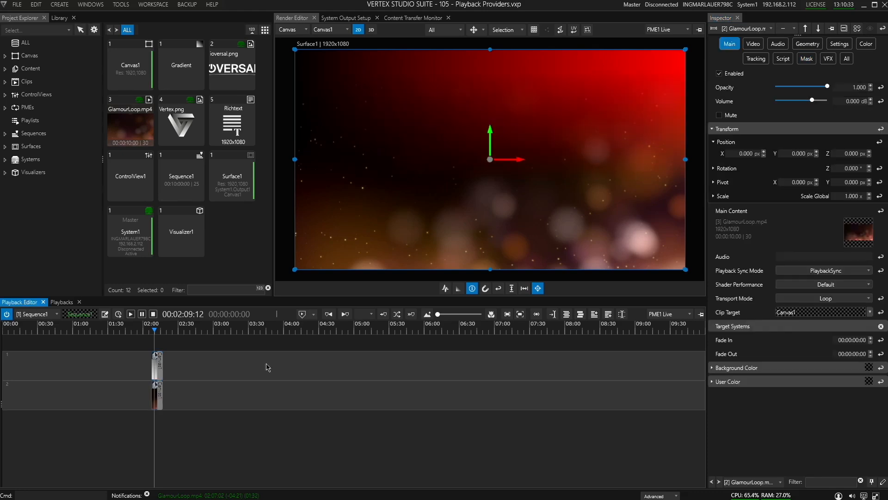
left_click(815, 275)
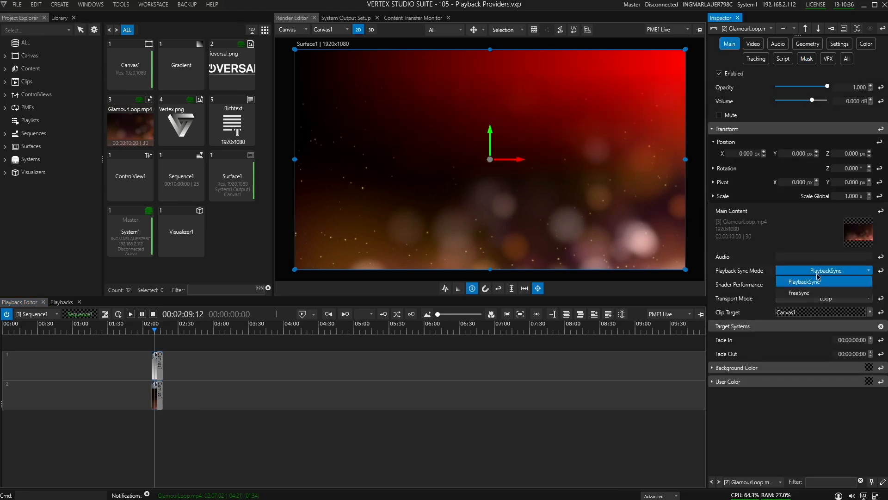
left_click(804, 293)
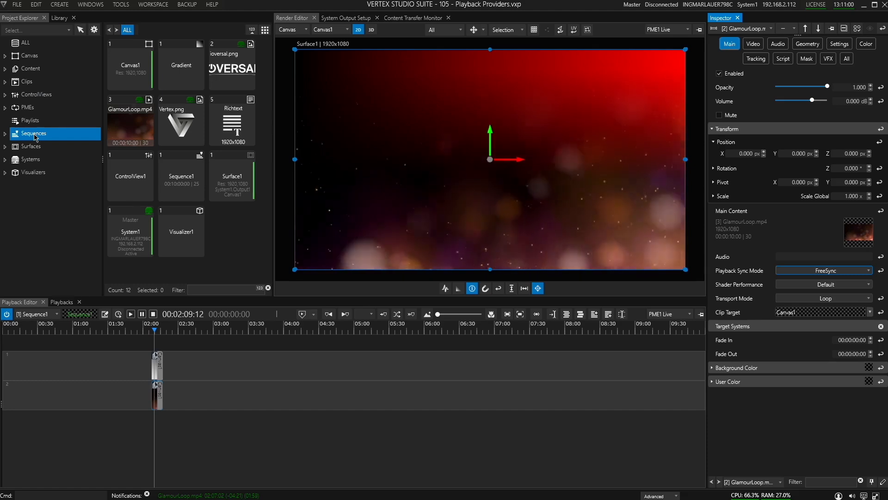
Step: Create a new sequence and open Sequence2 in the Playback Editor
left_click(61, 4)
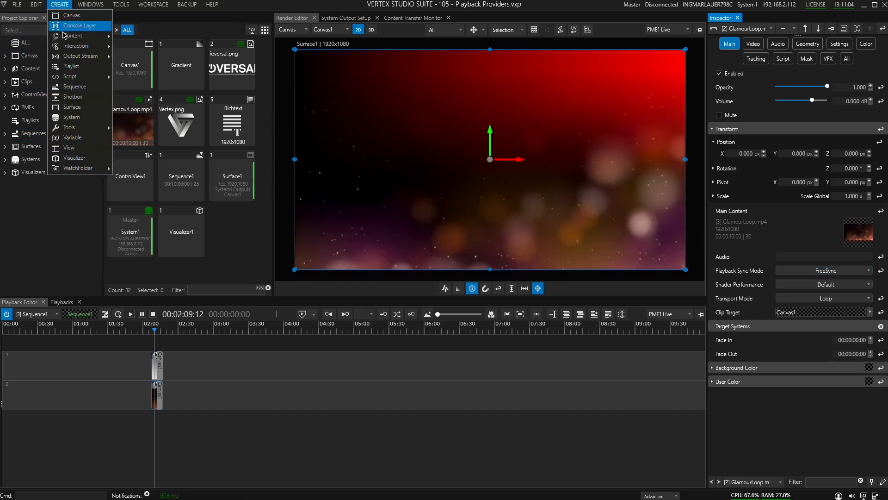
left_click(74, 92)
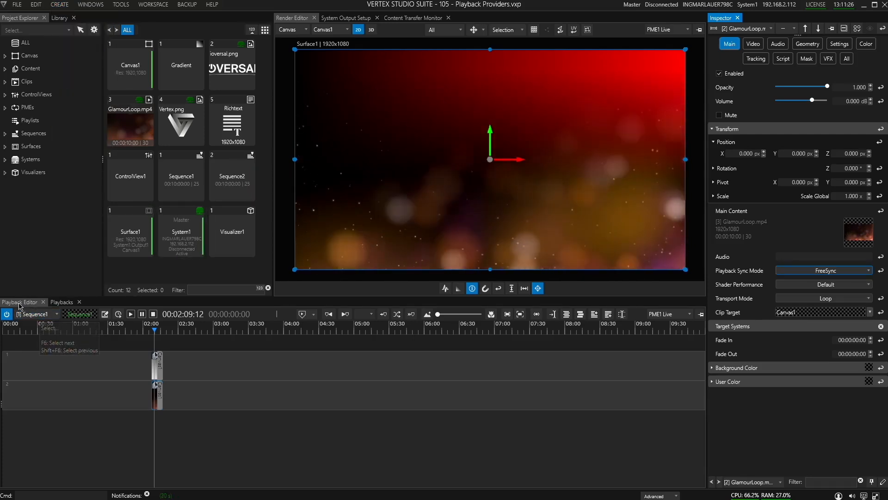
left_click(41, 317)
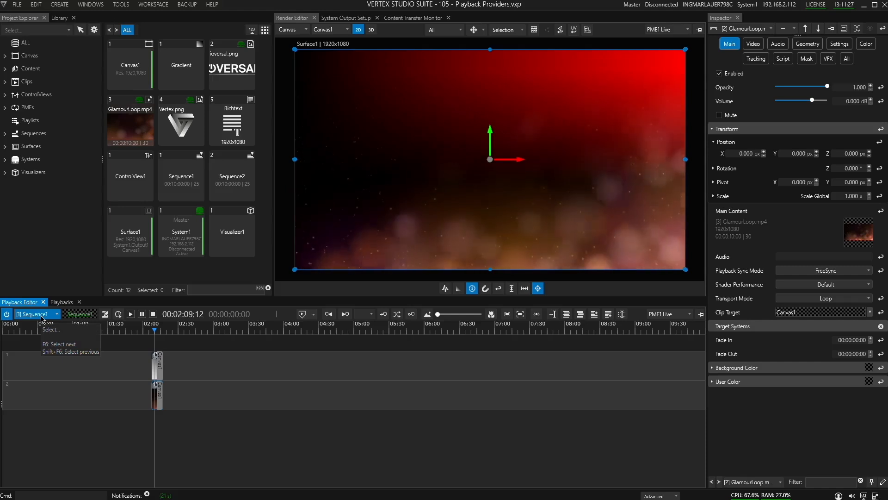
left_click(57, 316)
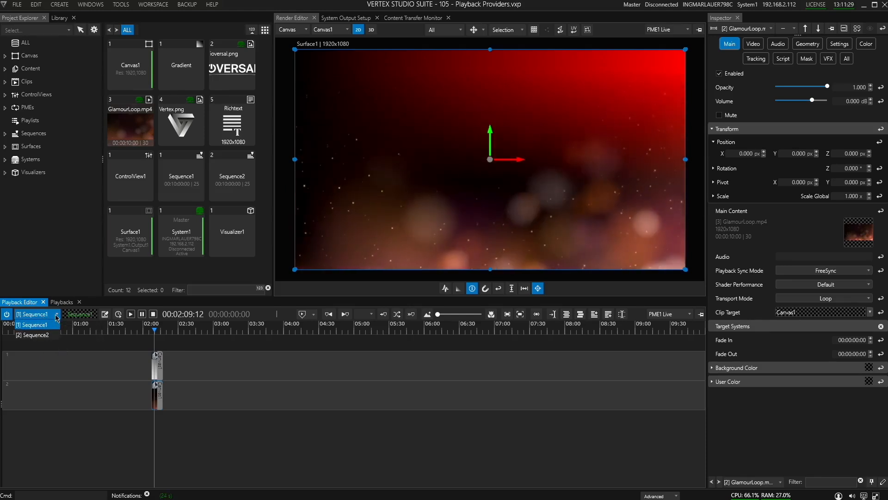
left_click(45, 337)
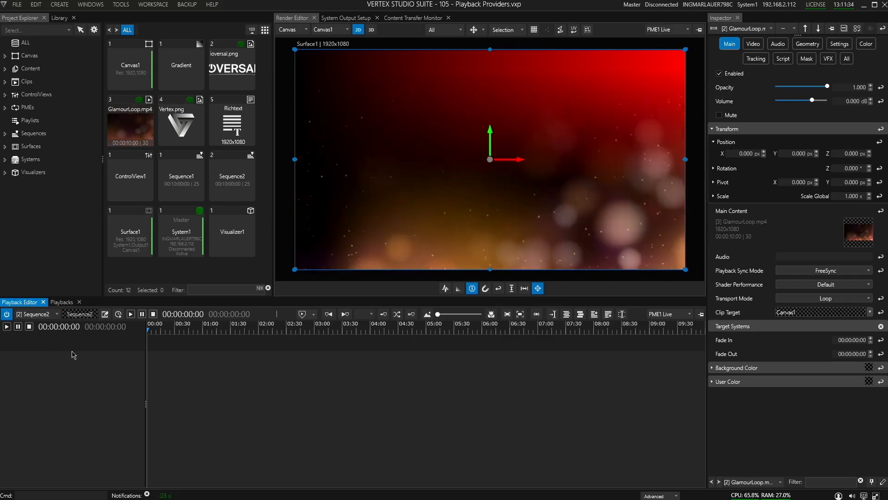
Step: Add a new track to Sequence2's timeline
left_click_drag(50, 370, 131, 391)
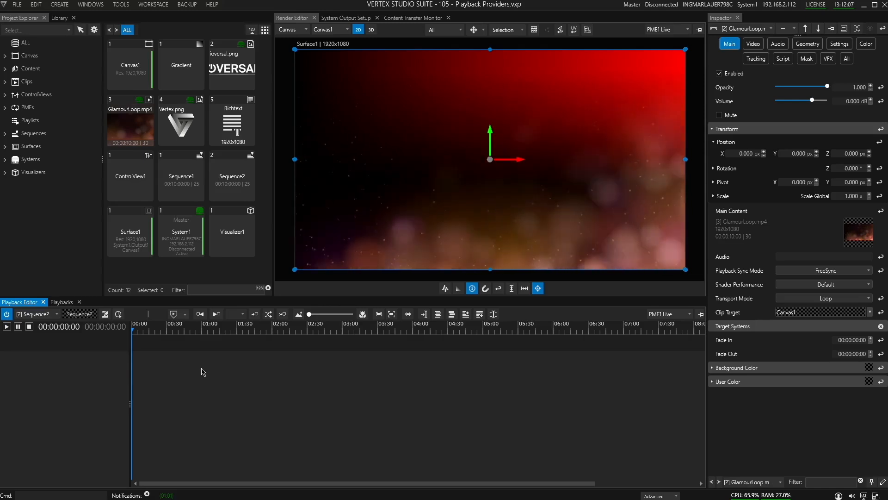
right_click(216, 369)
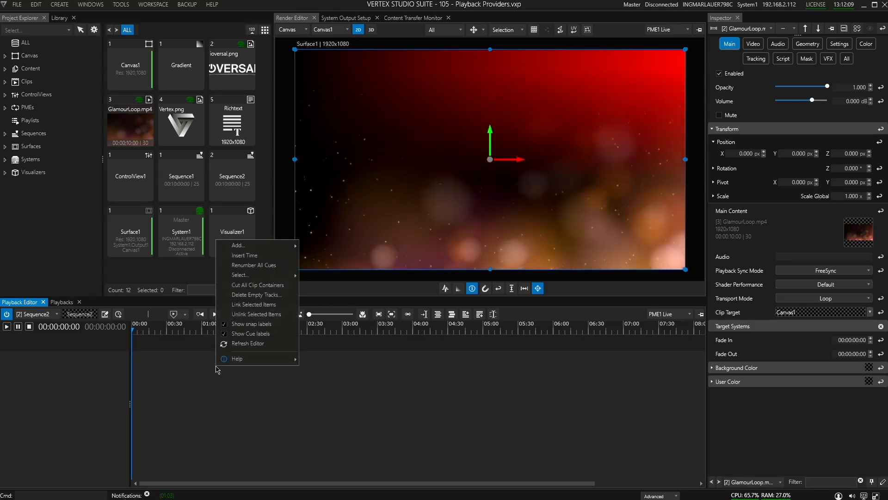
mouse_move(259, 245)
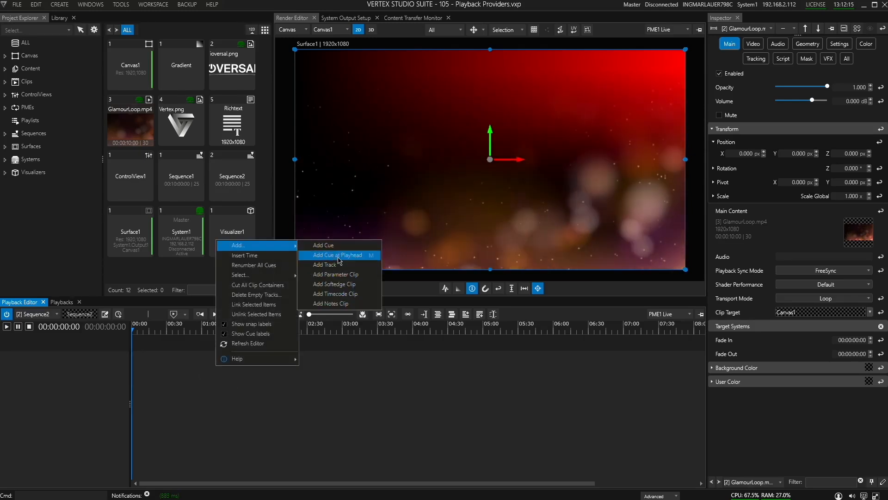
left_click(340, 266)
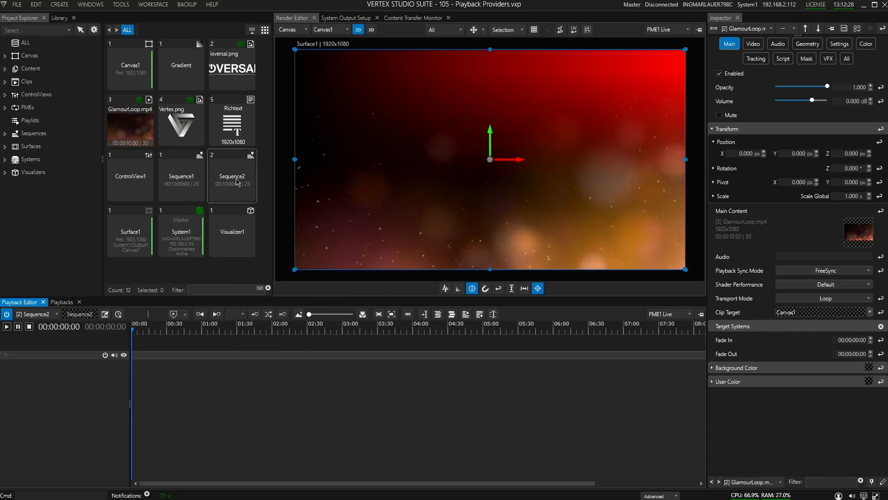
Step: Label the new track Foreground and set its color to purple (#FF4F16A5)
left_click(58, 356)
left_click(769, 115)
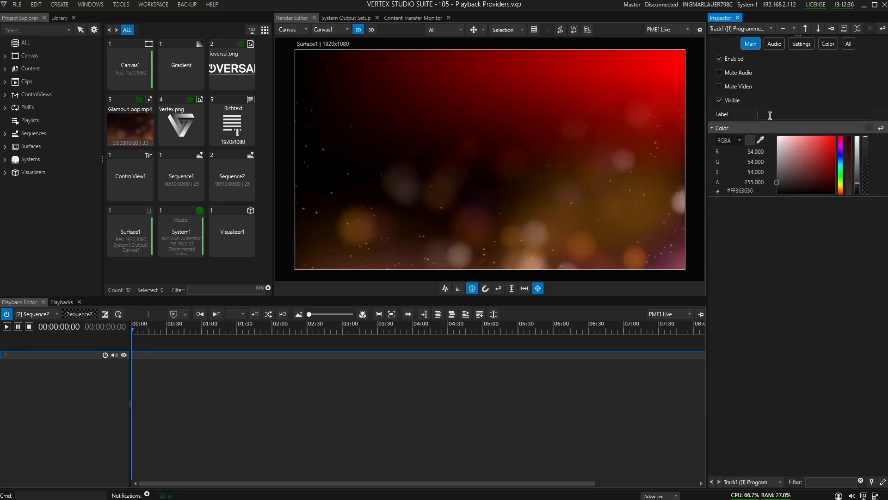
type("Foreground")
key("Return")
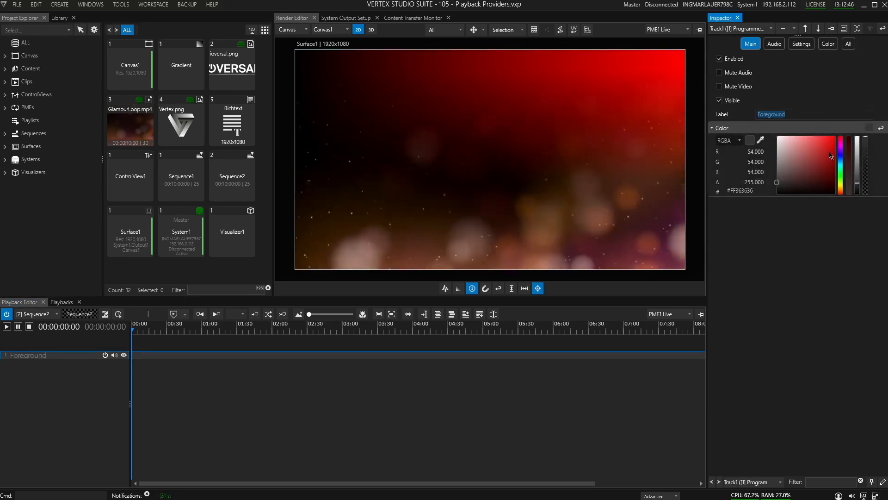
left_click(840, 153)
left_click(827, 157)
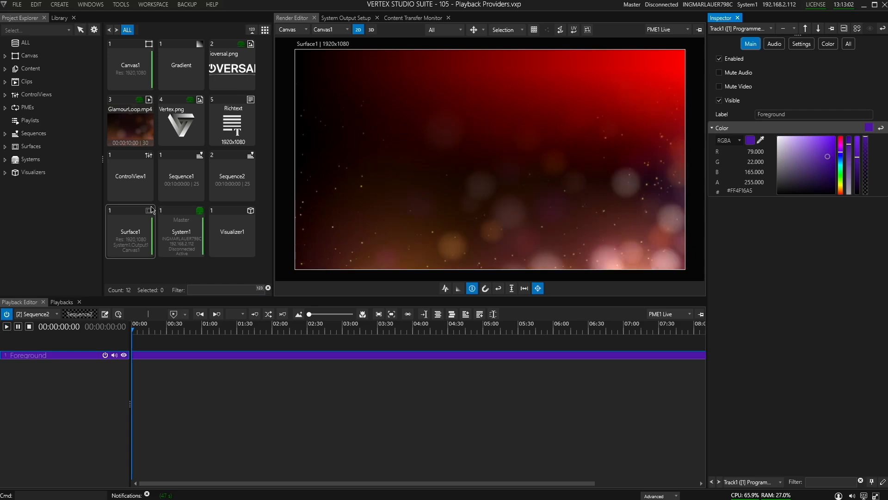
Step: Place the Richtext on the Foreground track near 00:55 and move the playhead onto it
left_click_drag(236, 129, 190, 354)
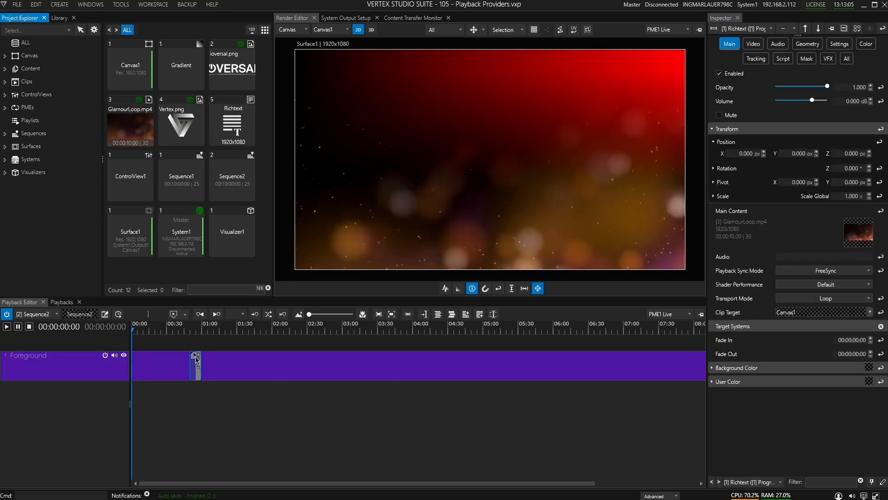
left_click(197, 328)
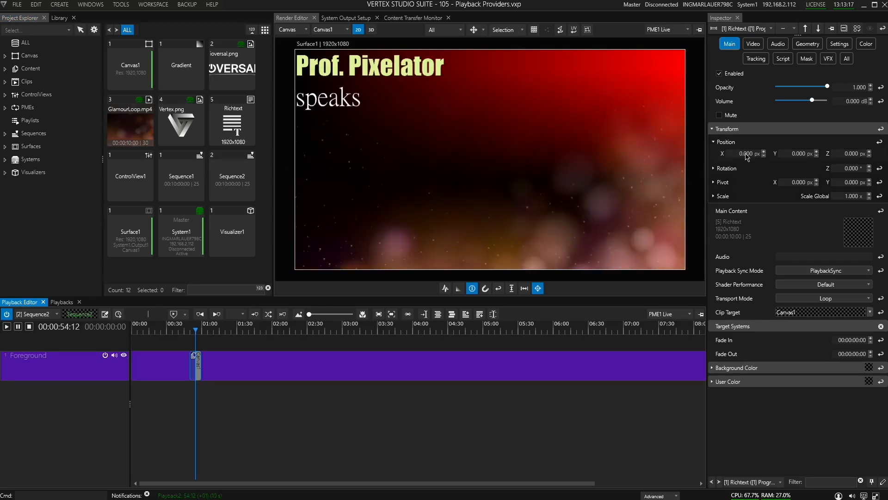
Step: Position the Richtext at X 20 px, Y -760 px and extend its clip start to about 00:05
left_click_drag(746, 156, 775, 153)
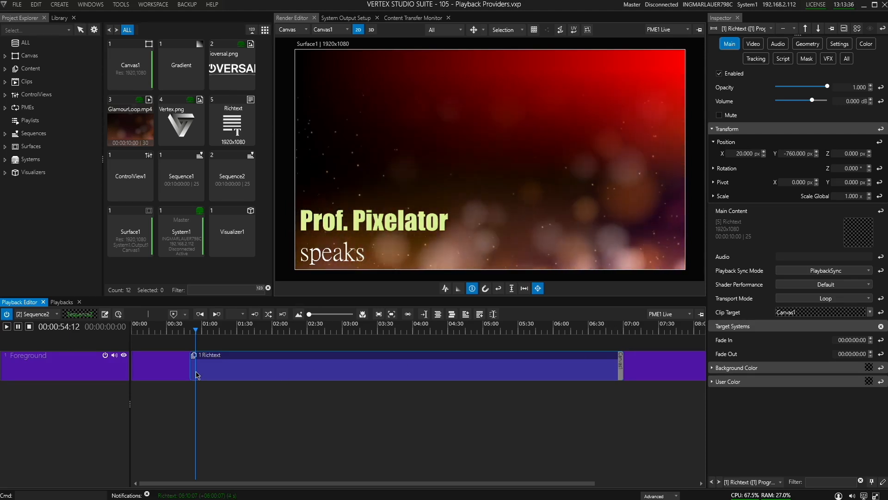
left_click_drag(188, 369, 140, 368)
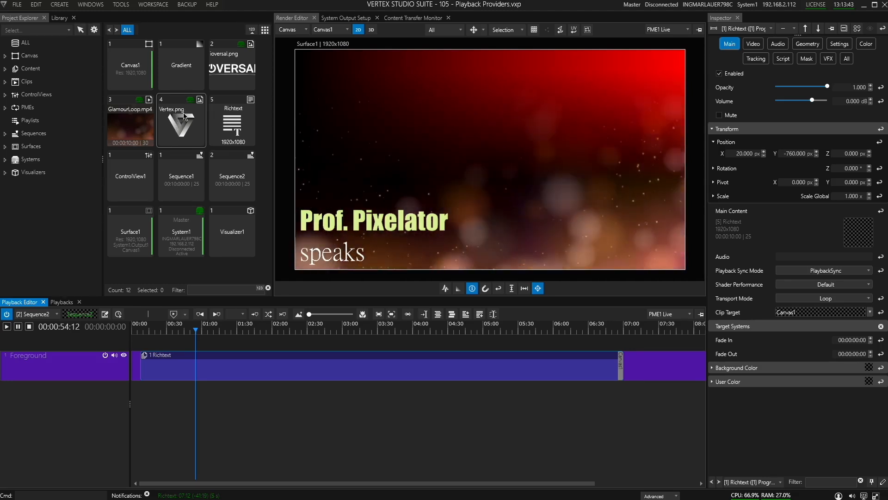
Step: Add Vertex.png near 00:50 and ioversal.png near 01:50 on a second track
left_click(204, 273)
left_click_drag(203, 273, 198, 409)
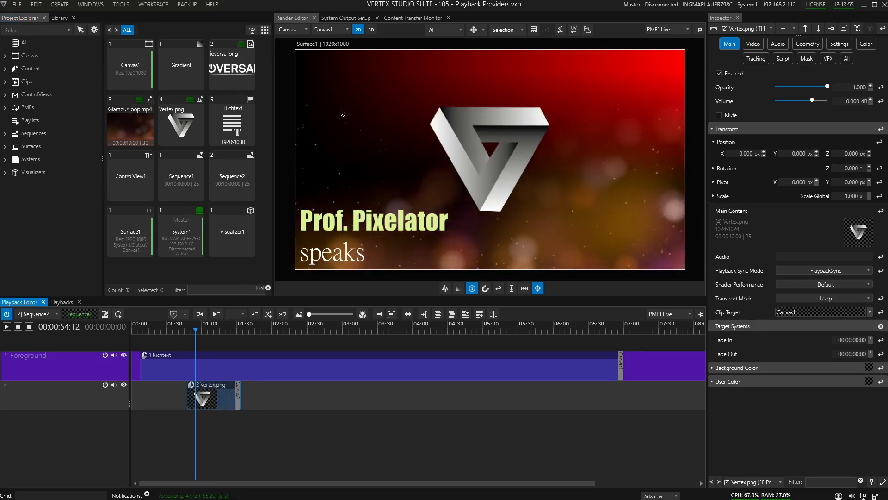
left_click_drag(232, 67, 269, 395)
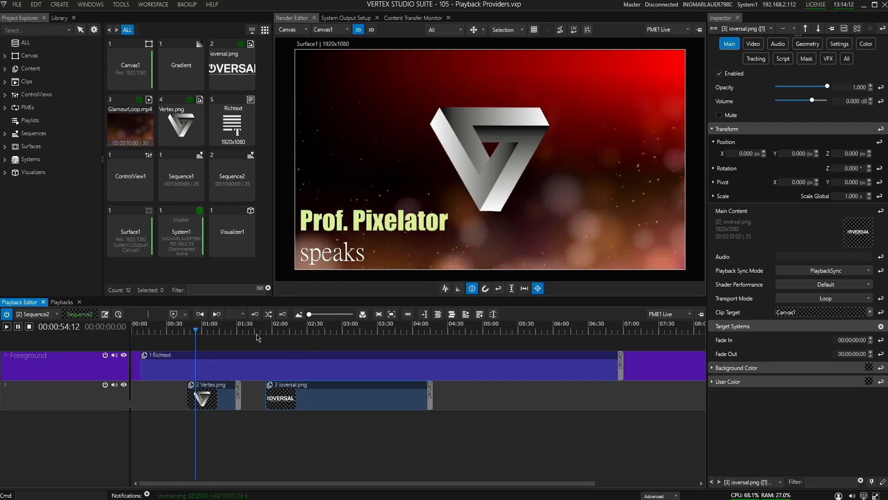
Step: Add cues at the playhead around 00:54 and 02:47
key("c")
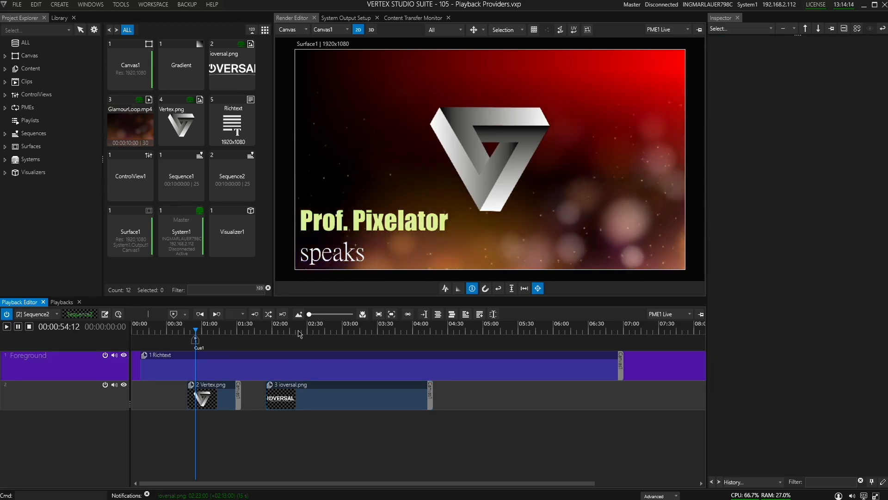
left_click(328, 329)
key("c")
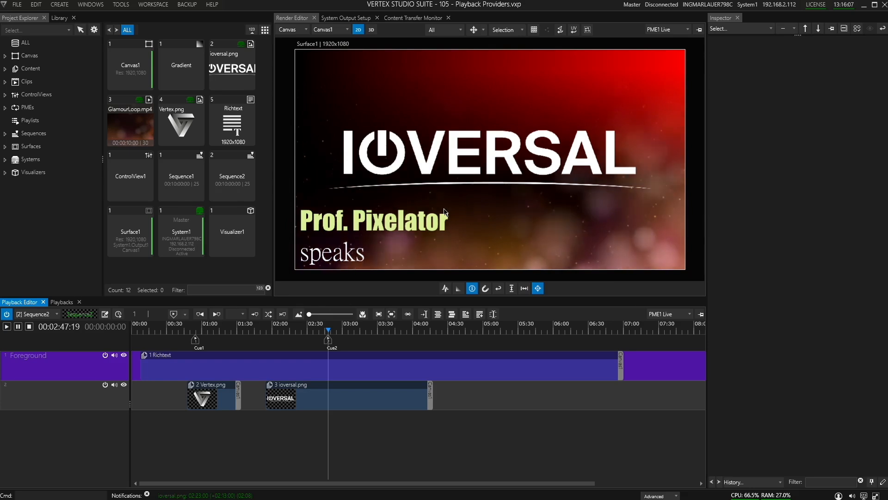
Step: Switch the Playback Editor between Sequence1 and Sequence2 to compare them
left_click_drag(422, 339, 650, 339)
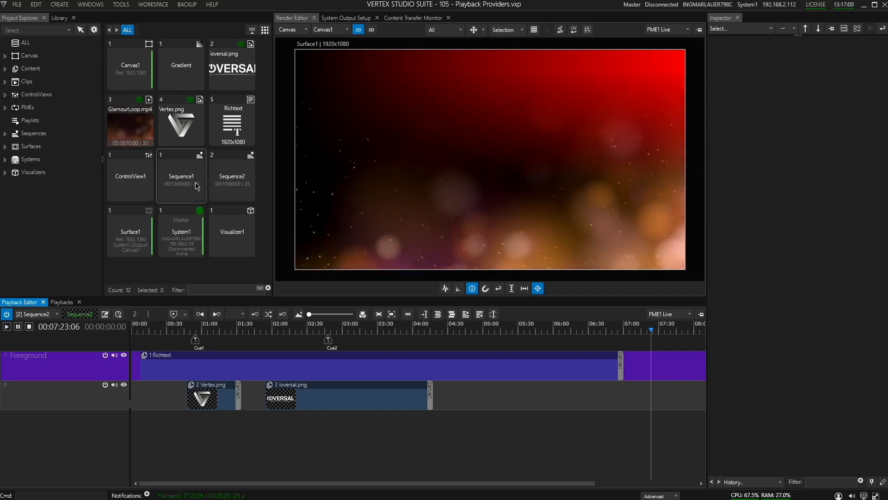
left_click(56, 314)
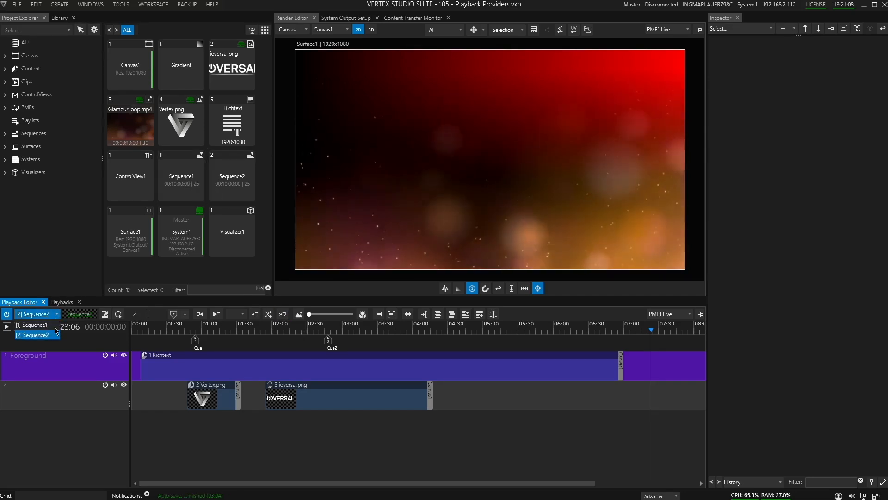
left_click(54, 325)
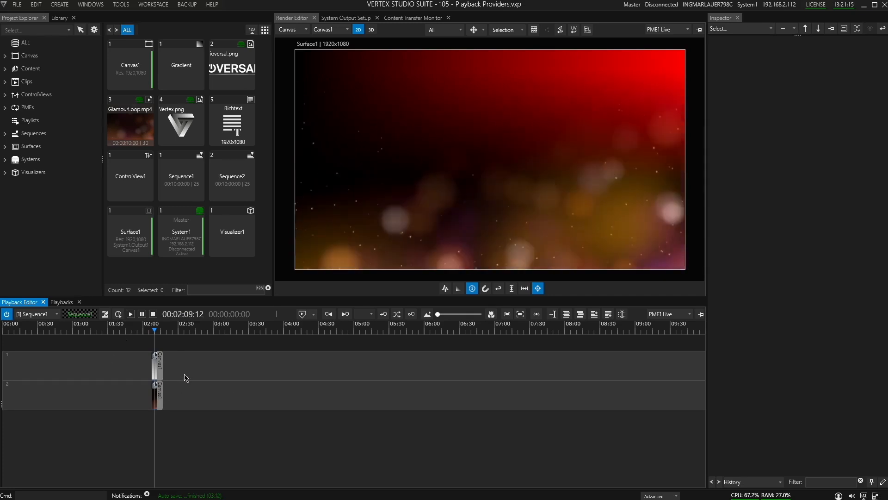
left_click(56, 314)
left_click(46, 337)
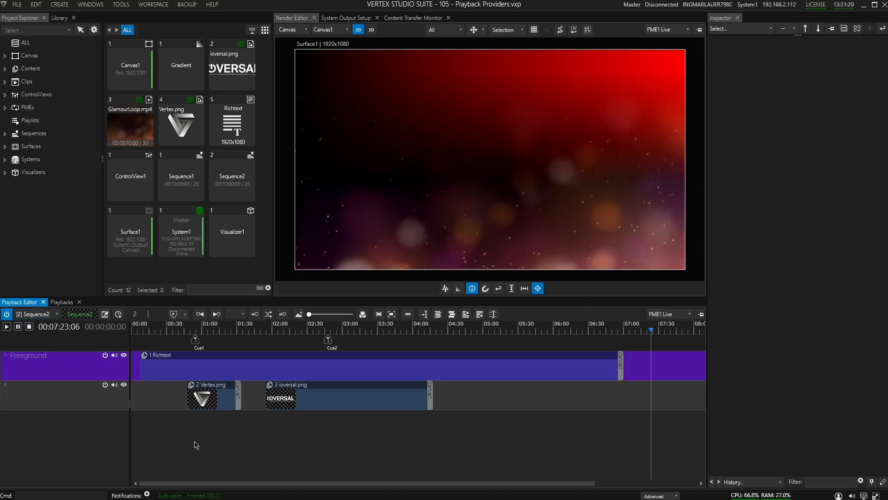
Step: Scrub Sequence2's timeline around the cues to preview the clips
left_click(251, 331)
left_click(234, 336)
left_click(348, 334)
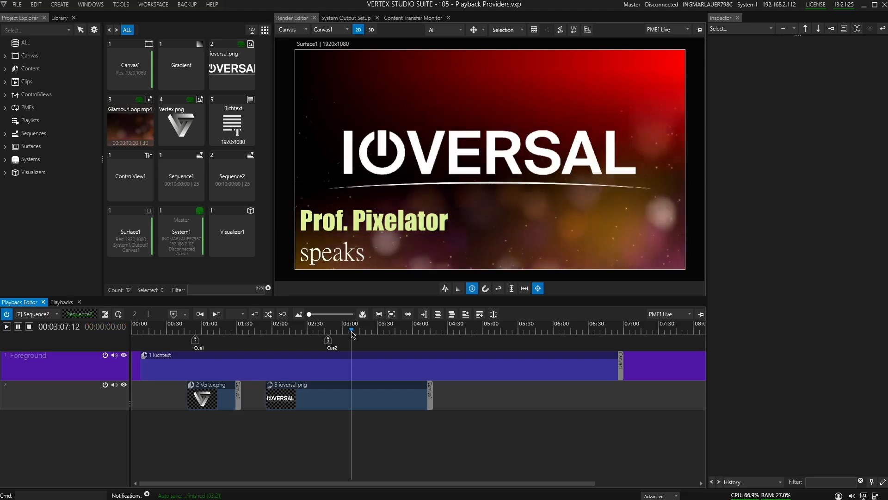
left_click(221, 332)
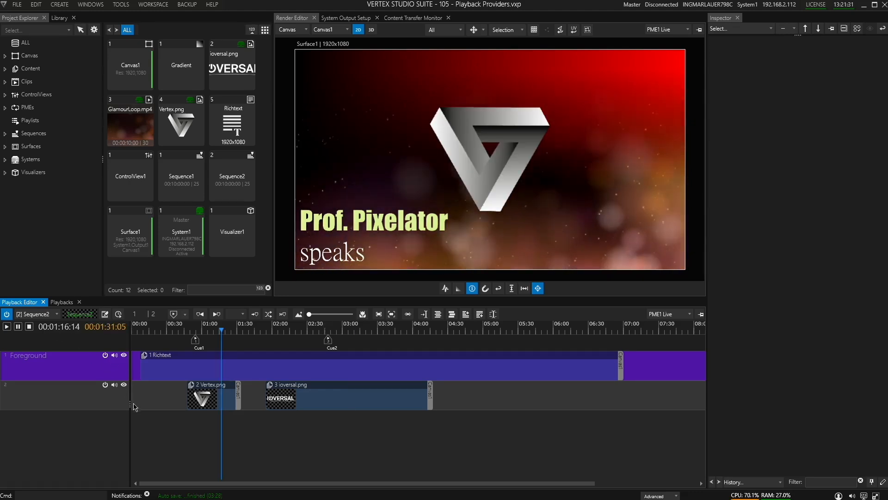
Step: Toggle the Foreground track's enable and video mute switches to hide and show the Richtext overlay
mouse_move(130, 406)
left_mouse_down()
mouse_move(13, 408)
mouse_move(128, 410)
left_mouse_up()
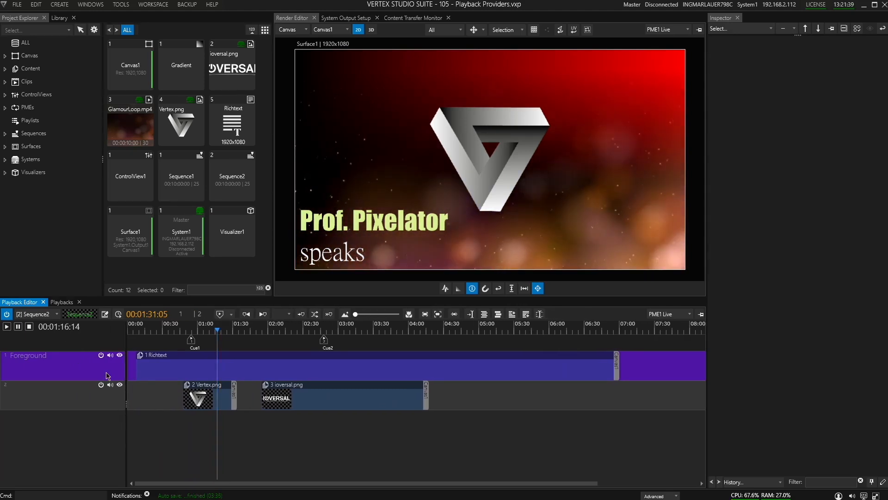
left_click(101, 356)
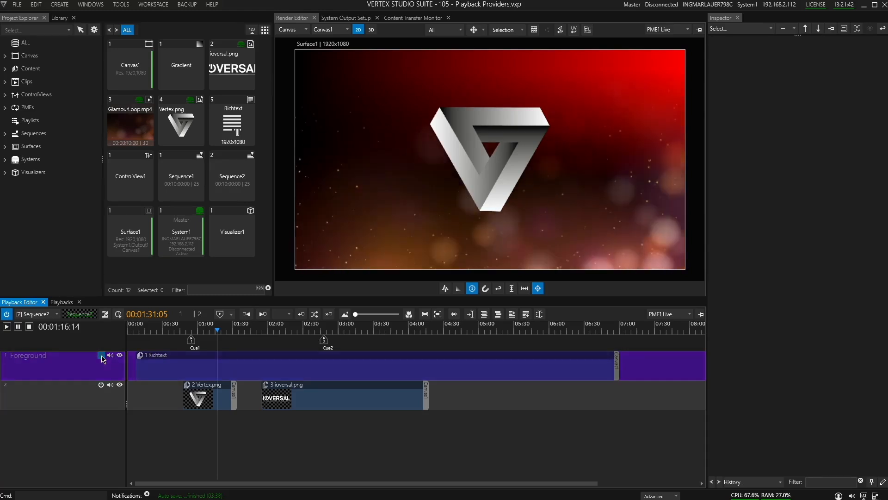
left_click(101, 356)
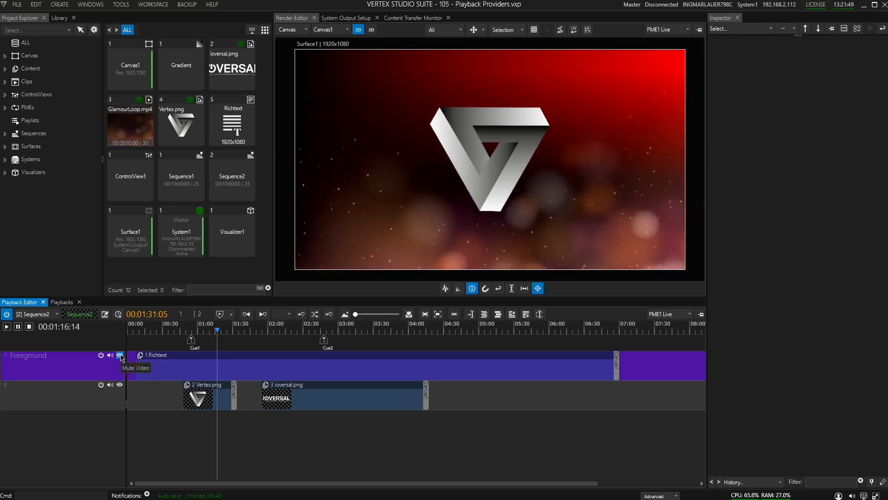
left_click(121, 356)
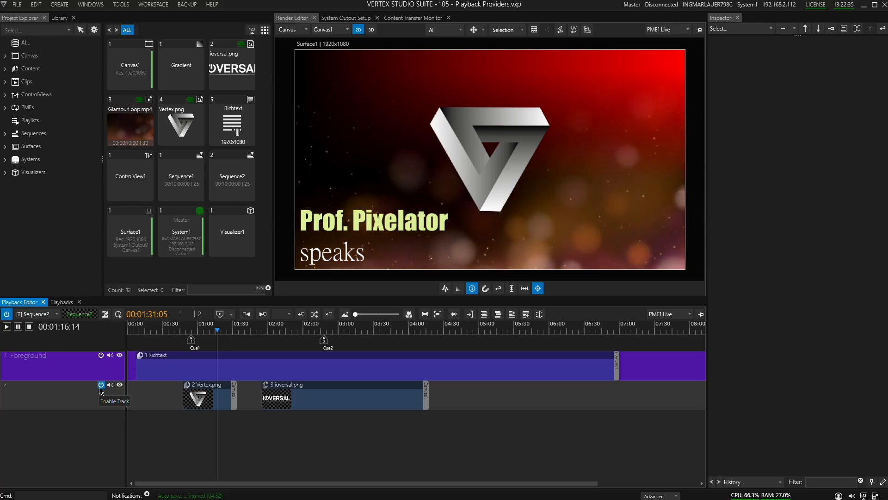
Step: Move the Richtext clip's text toward the upper right of the canvas
left_click(221, 367)
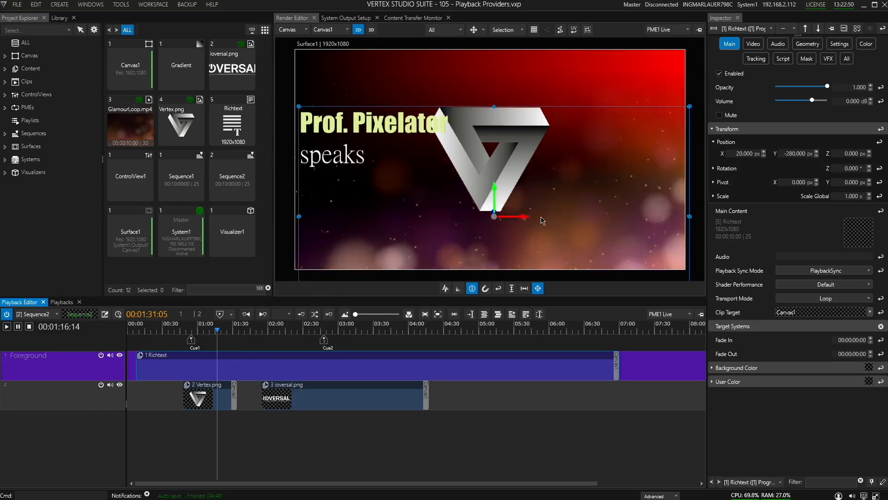
left_click_drag(495, 215, 620, 241)
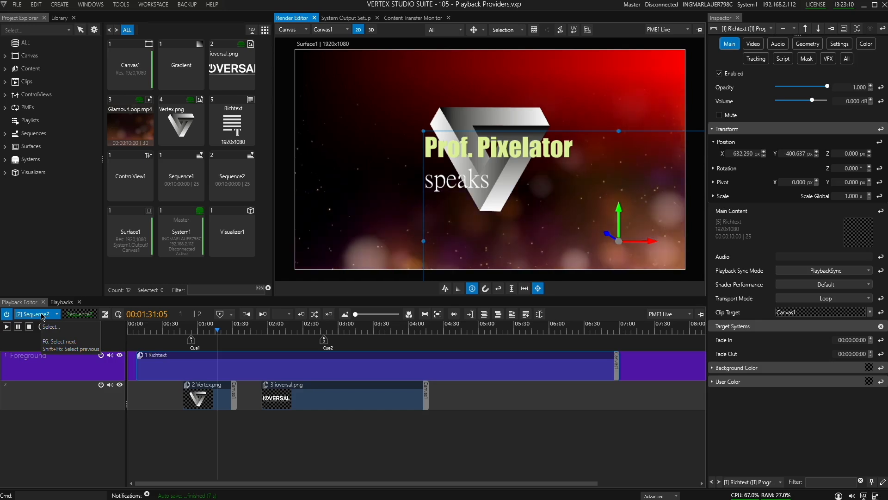
Step: Open the project's settings inspector in Advanced mode and review the Rendering tab's Playback Sort Mode options
left_click(42, 315)
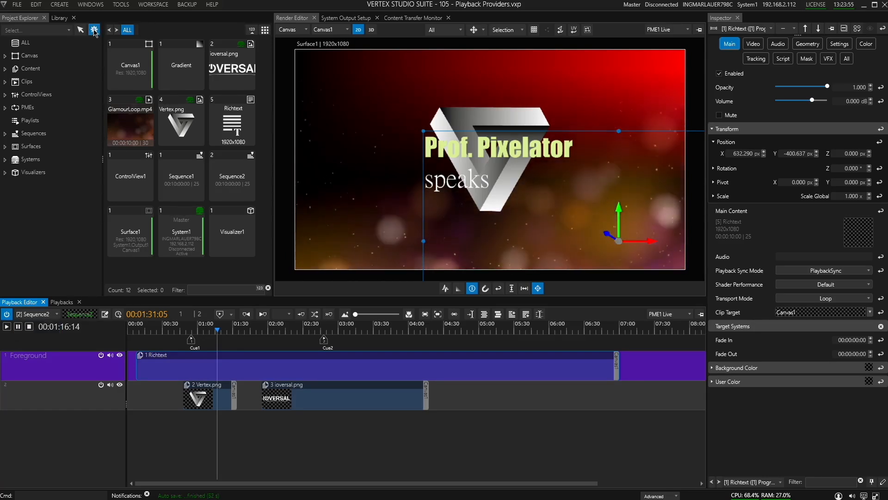
left_click(94, 30)
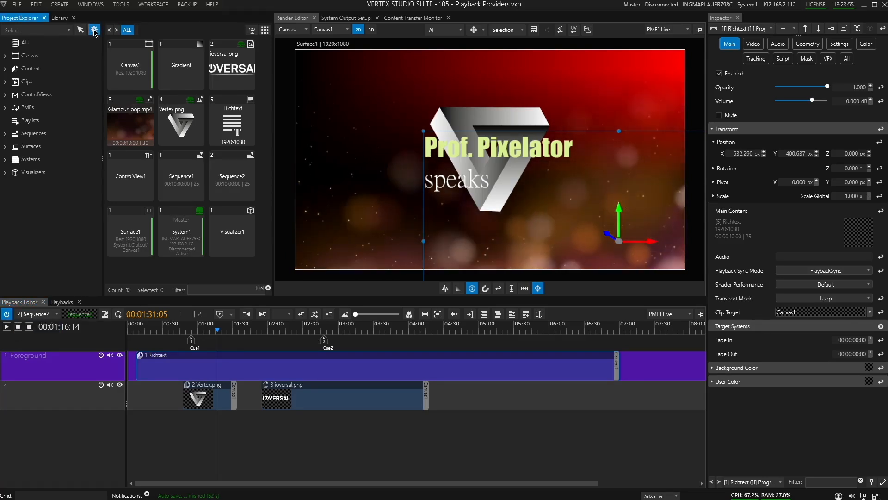
left_click(659, 496)
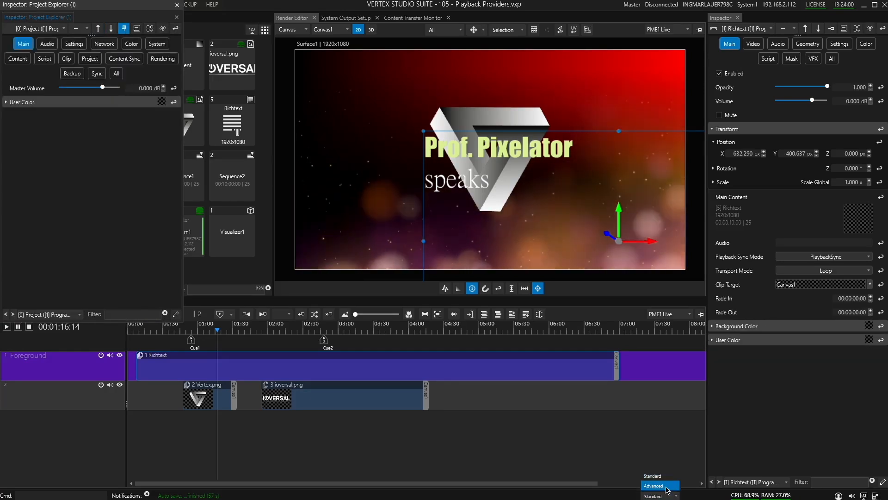
left_click(659, 481)
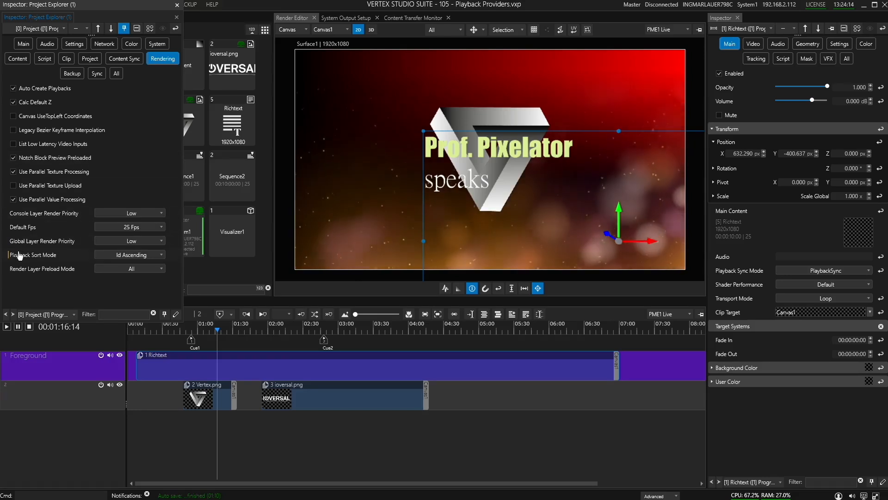
left_click(162, 255)
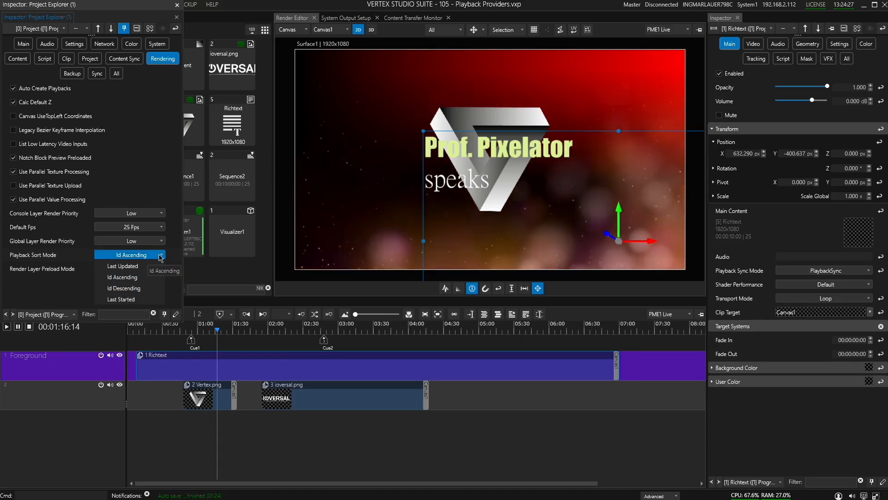
left_click(163, 255)
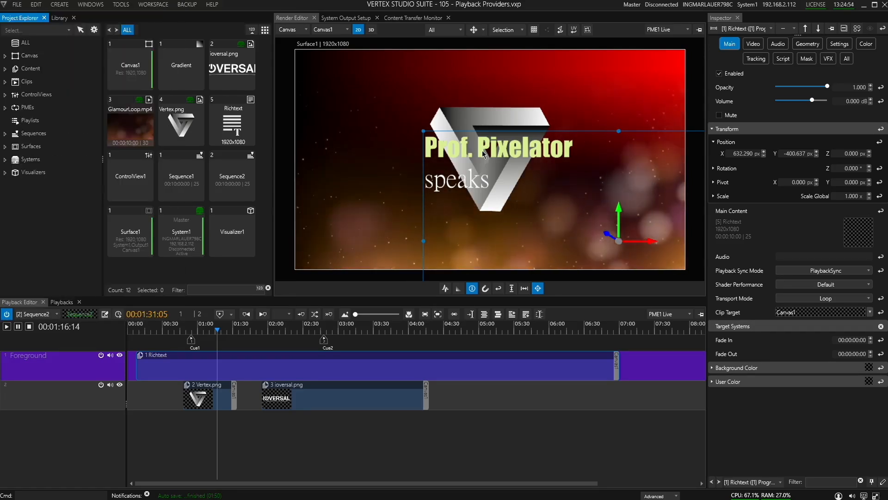
Step: Raise the Richtext clip's Z position to 338
left_click(869, 152)
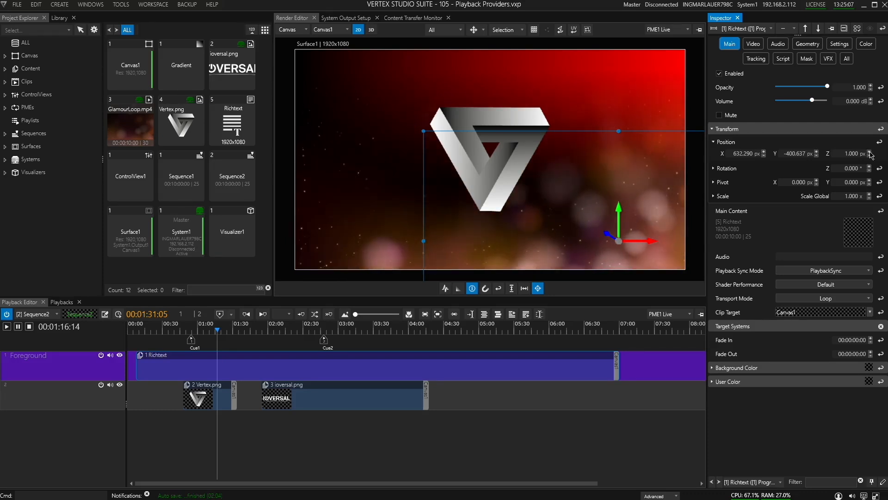
left_click(869, 152)
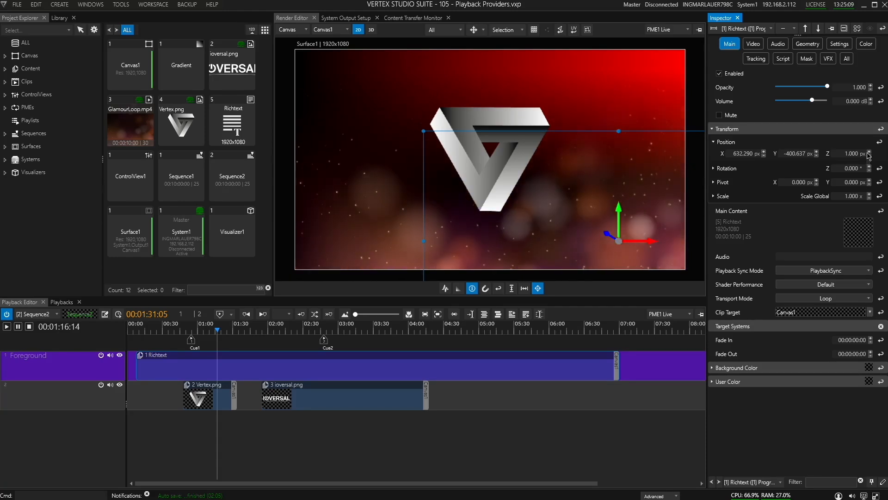
left_click(869, 152)
left_click(869, 152)
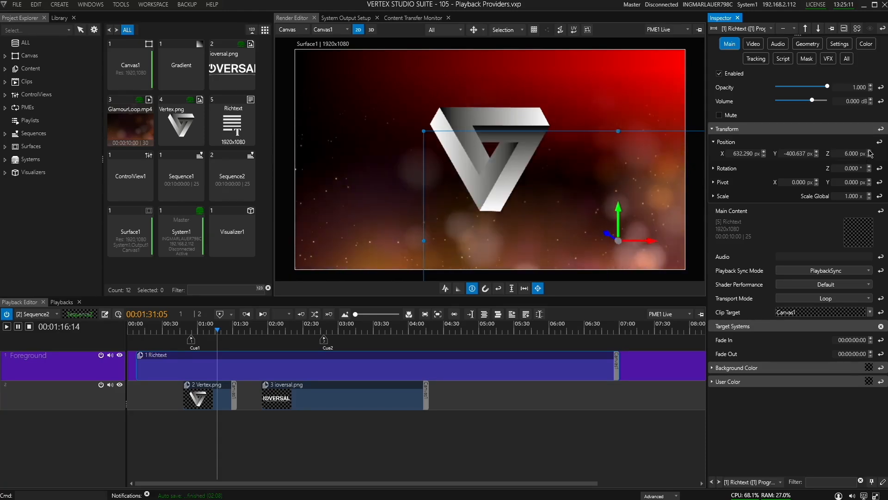
left_click_drag(869, 152, 847, 153)
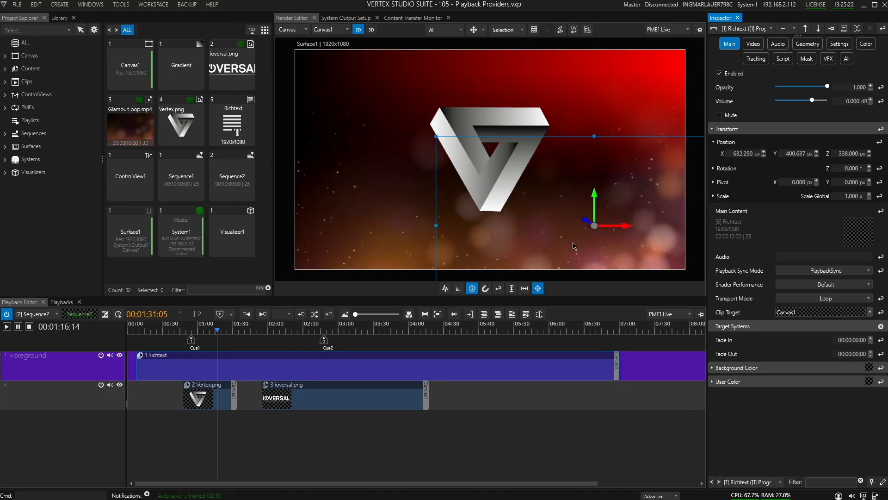
Step: Adjust the Richtext clip's Z position to -22 while viewing the layers from the side
left_click_drag(595, 248, 317, 191, "alt")
left_click_drag(569, 196, 516, 149, "alt")
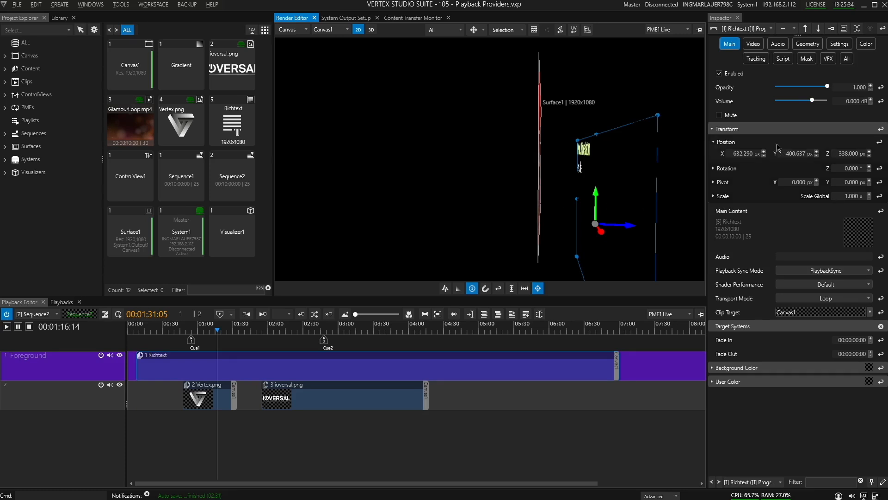
left_click_drag(848, 164, 848, 359)
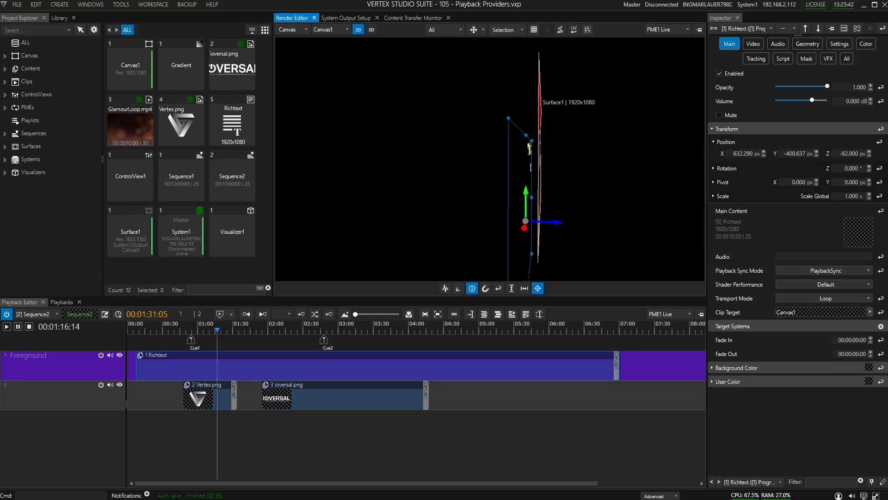
left_click_drag(848, 159, 848, 127)
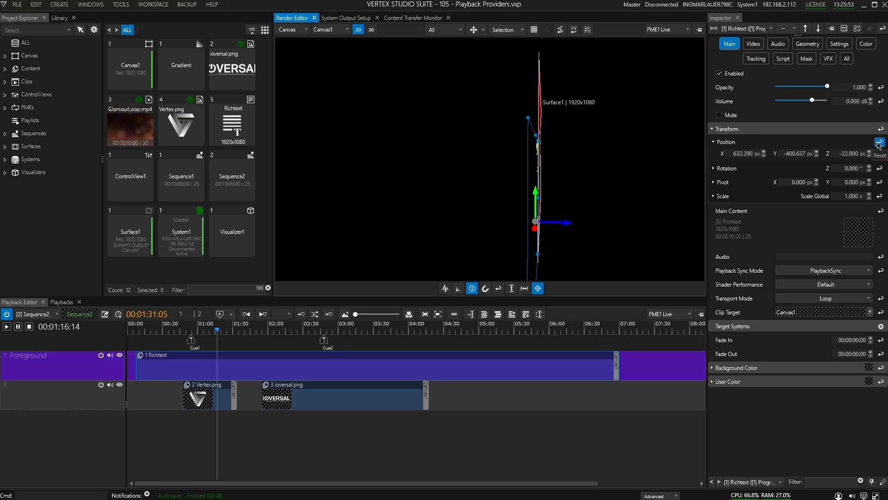
Step: Reset the Richtext clip's position and the render editor's view
left_click(878, 145)
left_click(879, 143)
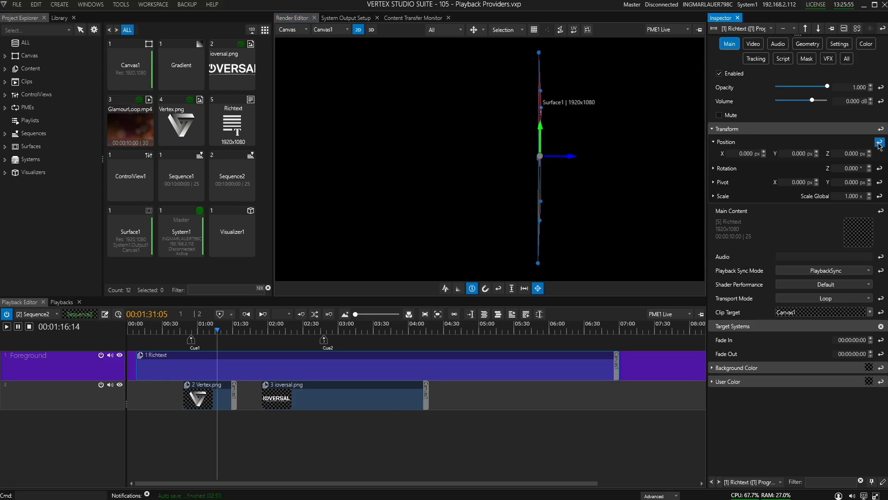
left_click(498, 288)
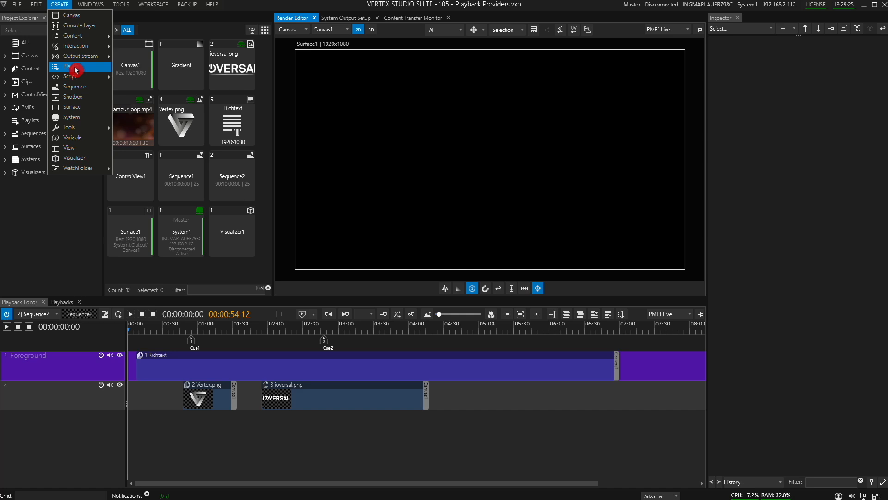
Step: Add a new playlist under Playlists in the Project Explorer
left_click(42, 122)
right_click(43, 125)
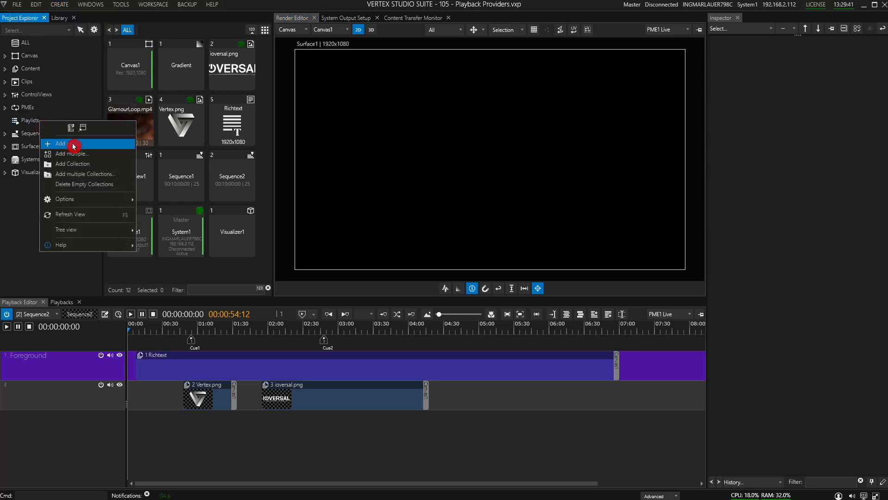
left_click(99, 145)
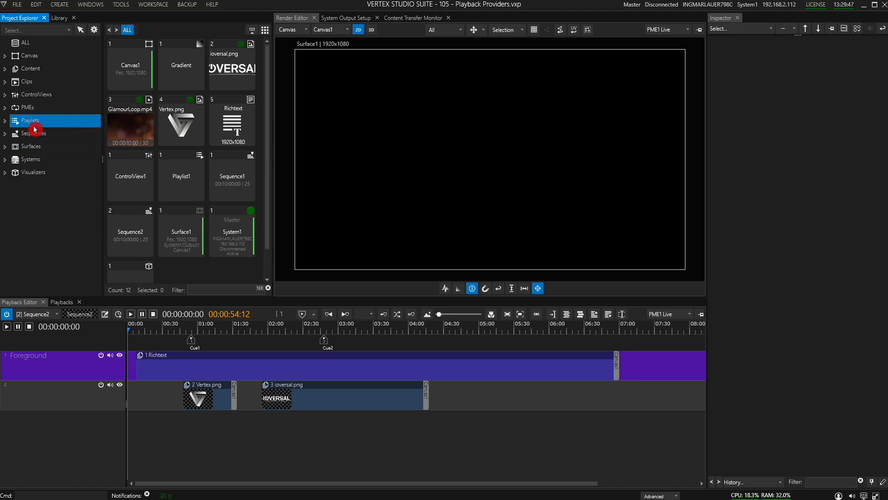
Step: Switch the Library to details view and select Playlist1
left_click(265, 30)
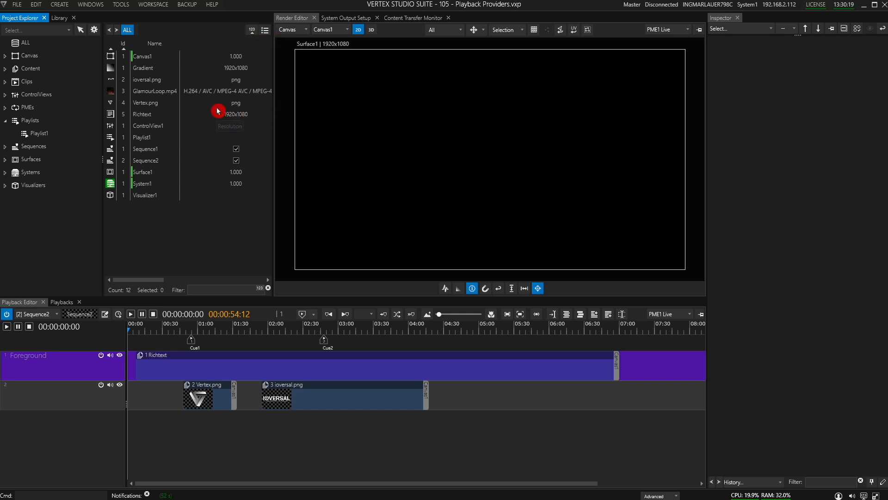
left_click(145, 137)
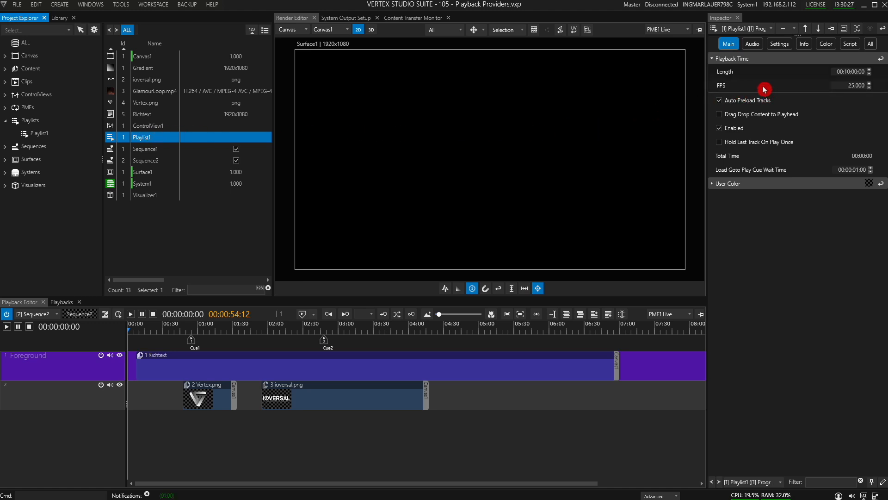
Step: Open Playlist1 in the Playback Editor and trigger Goto
left_click(55, 316)
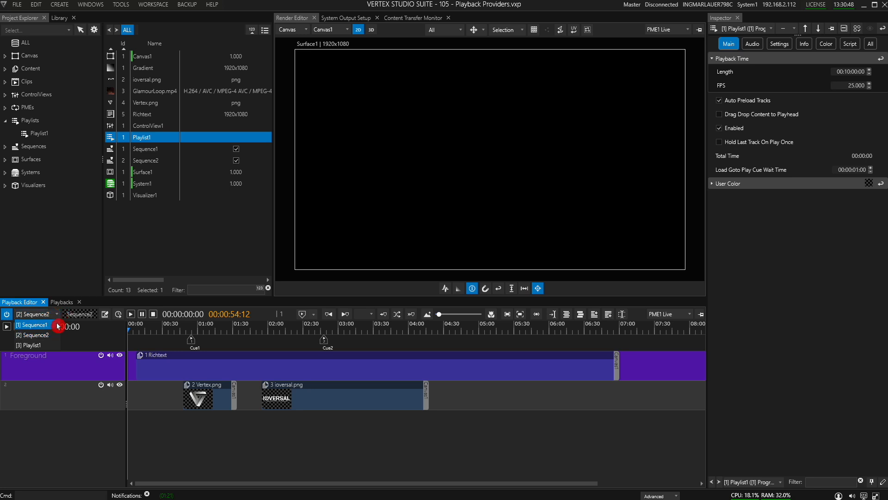
left_click(45, 345)
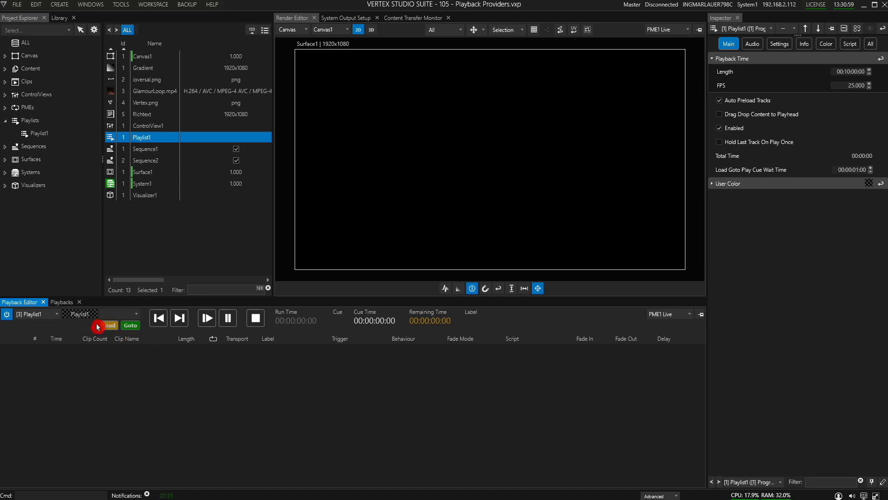
left_click(131, 325)
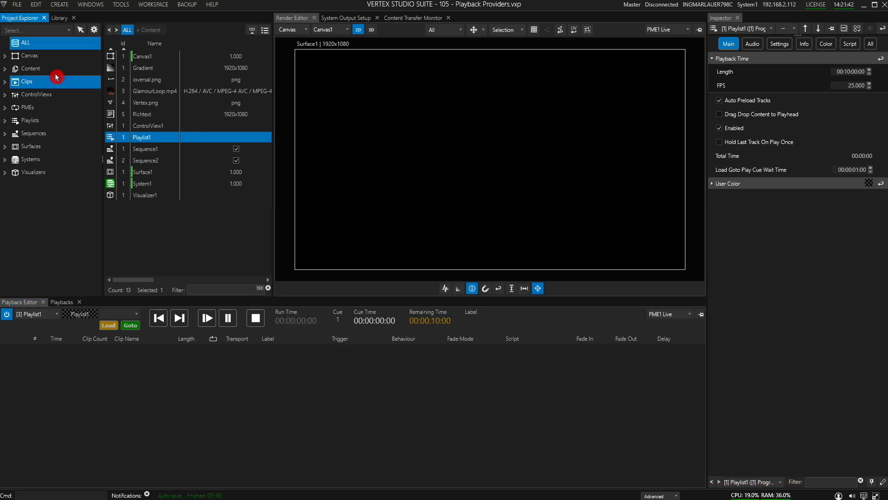
Step: Add the Gradient content to Playlist1 as its first cue and select that cue
left_click(54, 68)
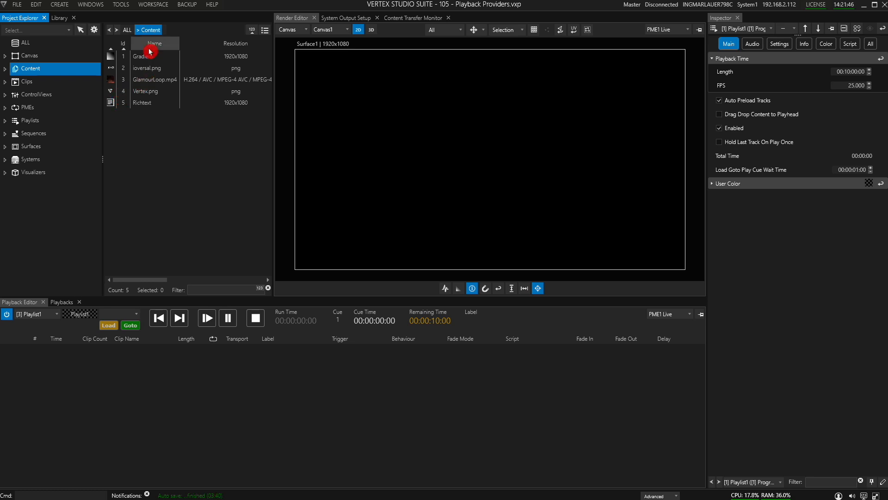
left_click_drag(129, 58, 89, 357)
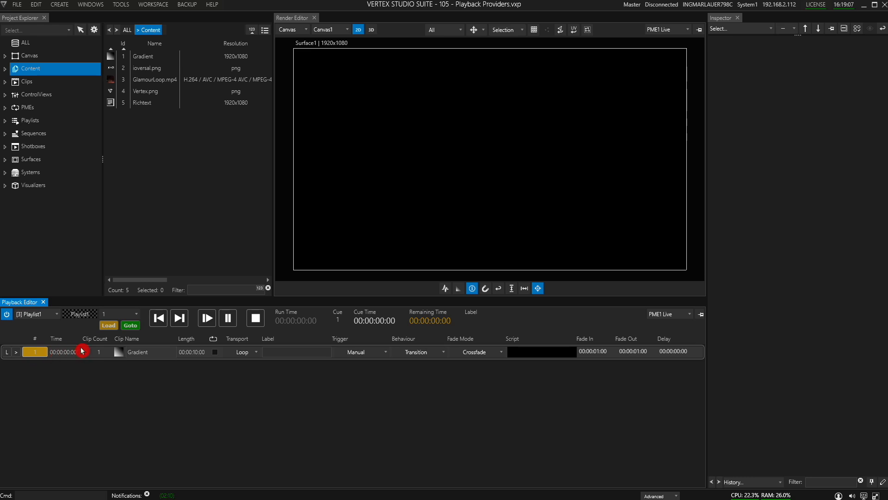
left_click(137, 352)
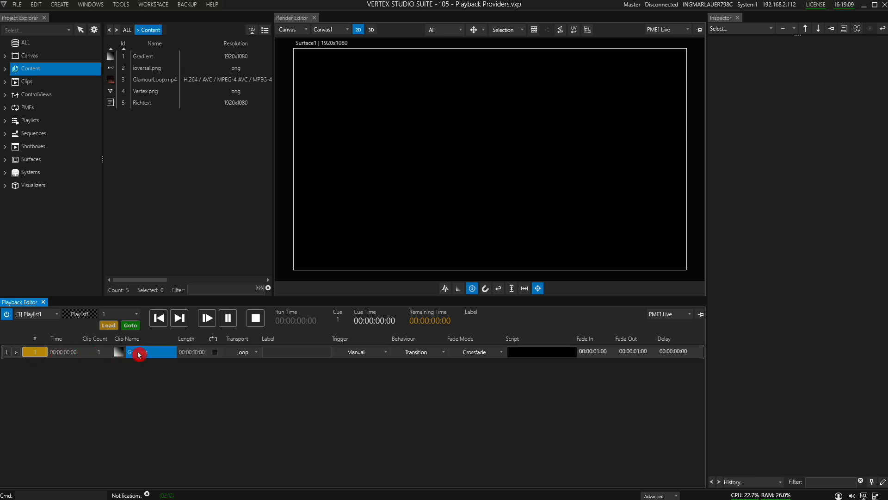
left_click(65, 354)
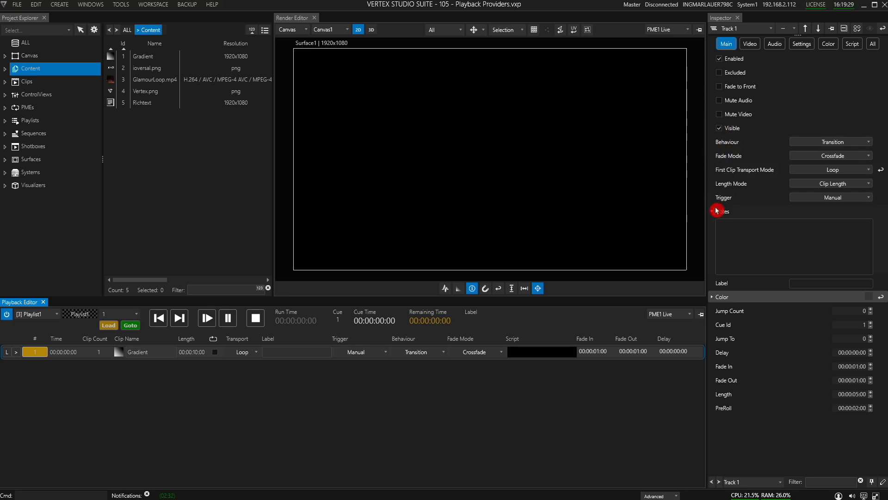
Step: Set the Gradient track's Length Mode to Track Length
left_click(253, 351)
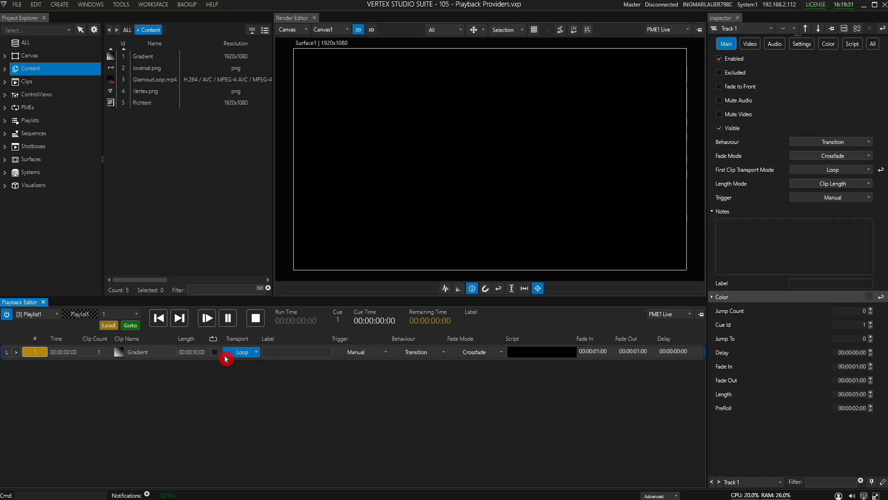
left_click(158, 355)
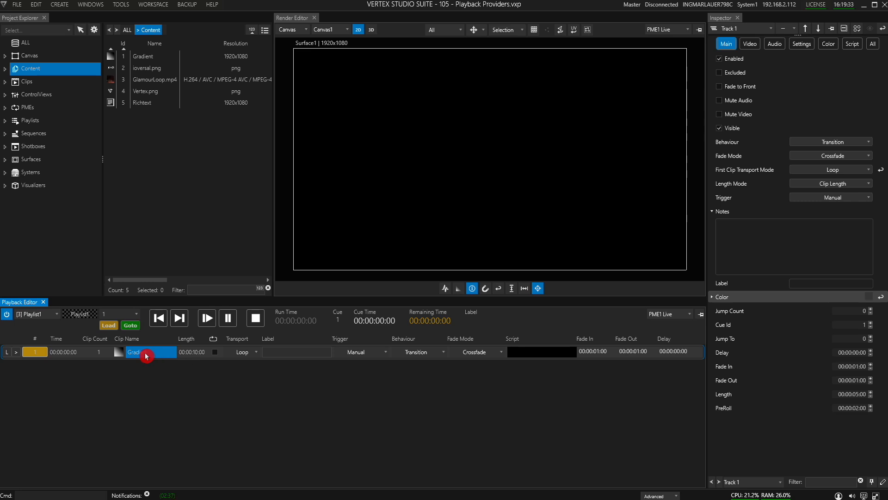
left_click(152, 355)
left_click(189, 354)
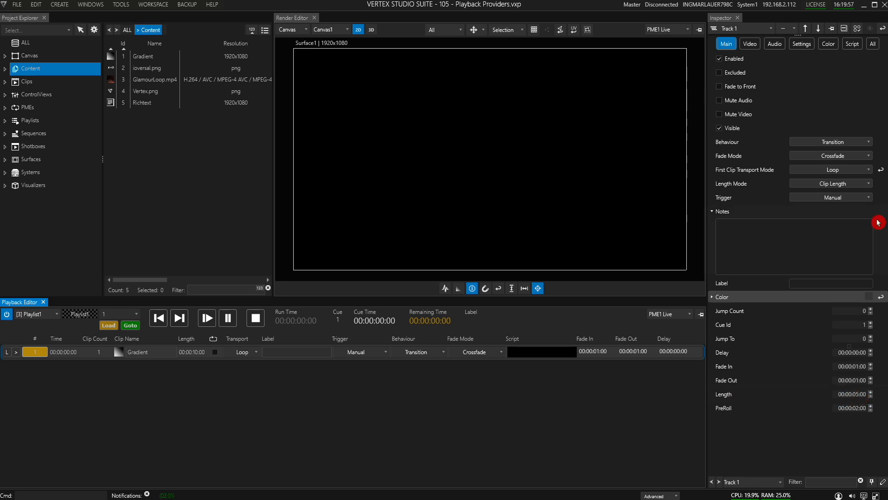
left_click(861, 187)
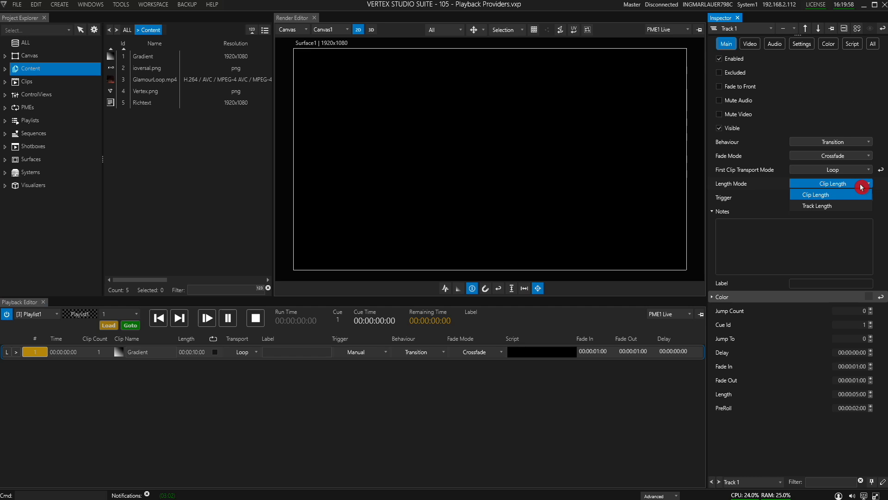
left_click(828, 210)
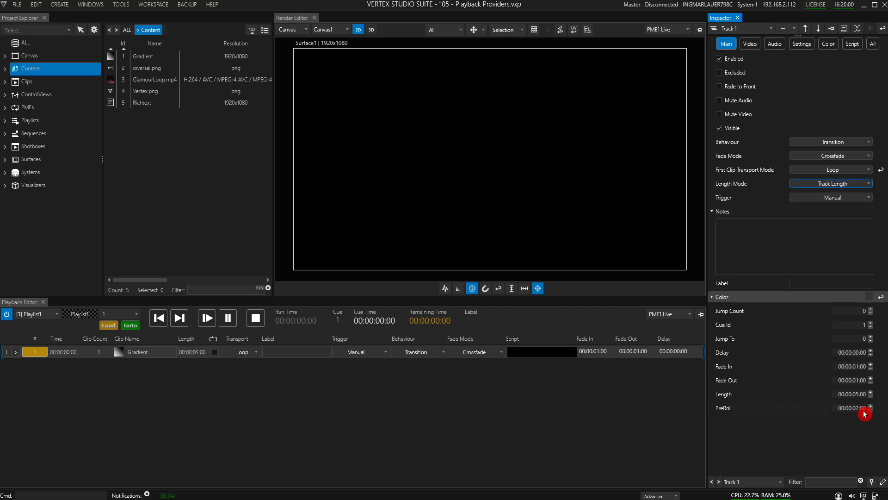
Step: Select the Gradient clip and enable its sync option so playback uses FreeSync
left_click(175, 353)
left_click(149, 357)
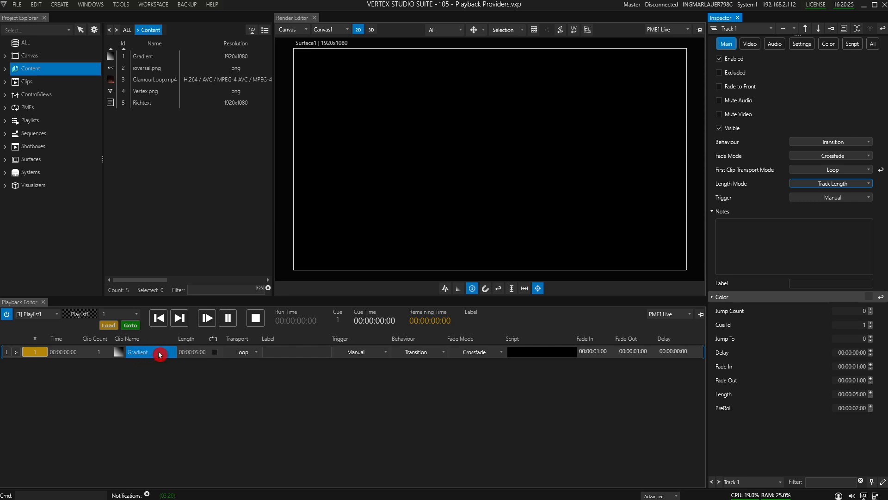
left_click(159, 353)
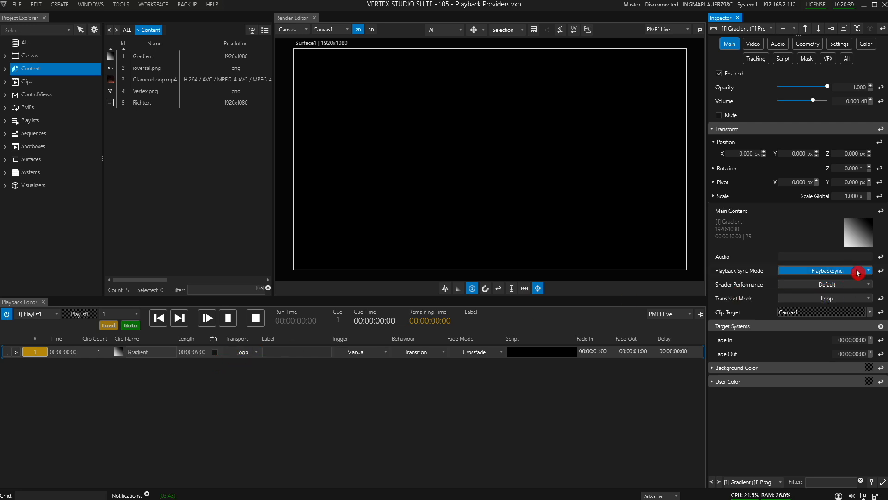
left_click(216, 353)
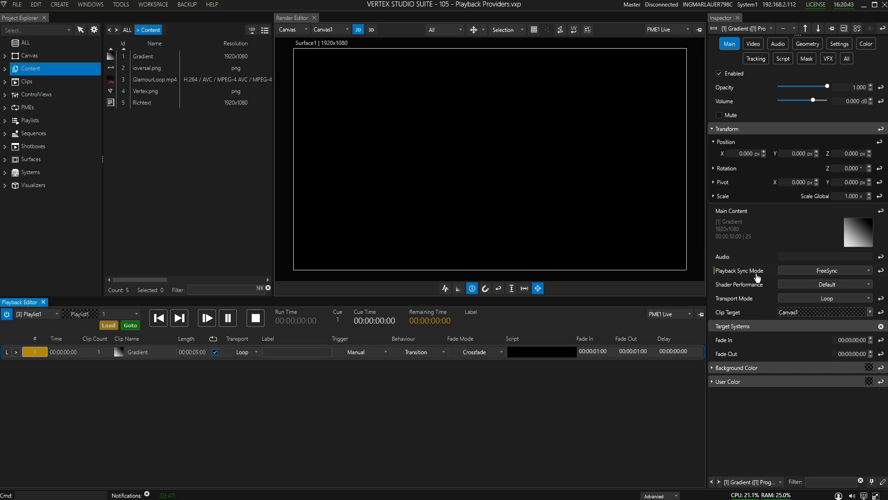
Step: Examine the Gradient cue's Transport, Label, Trigger, Fade Mode and Script settings
left_click(143, 353)
left_click(253, 360)
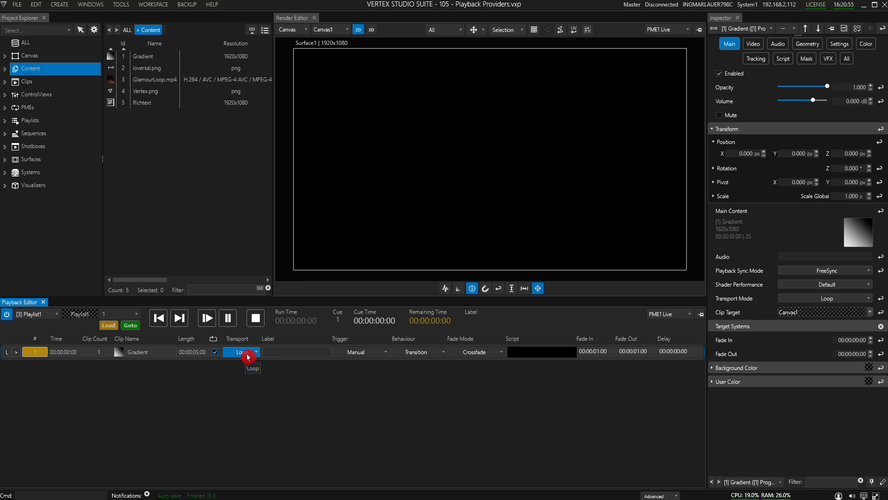
left_click(265, 354)
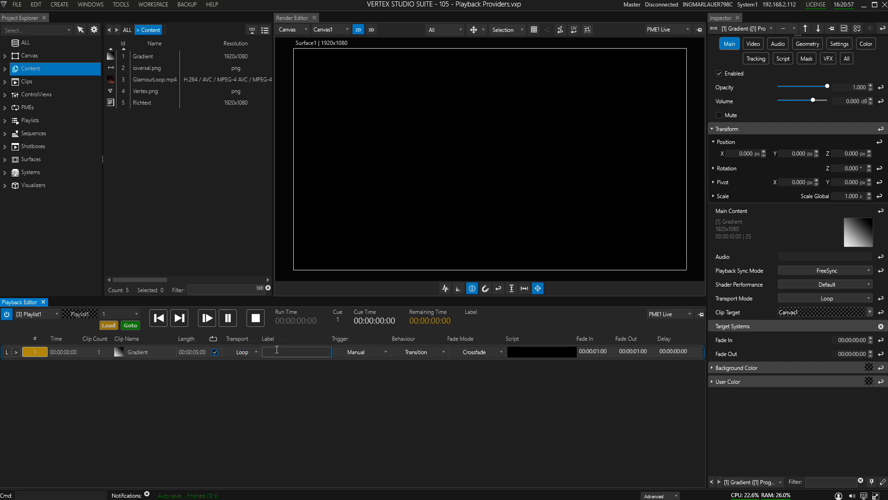
left_click(326, 354)
left_click(374, 354)
left_click(376, 356)
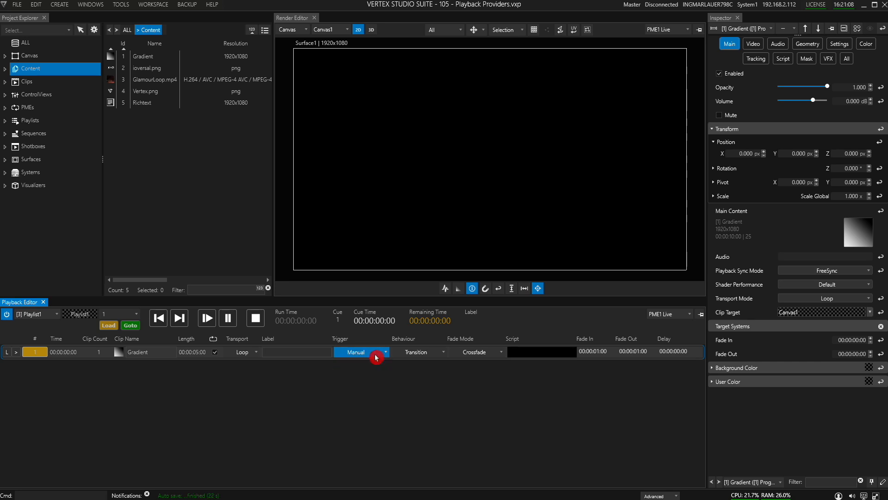
left_click(483, 352)
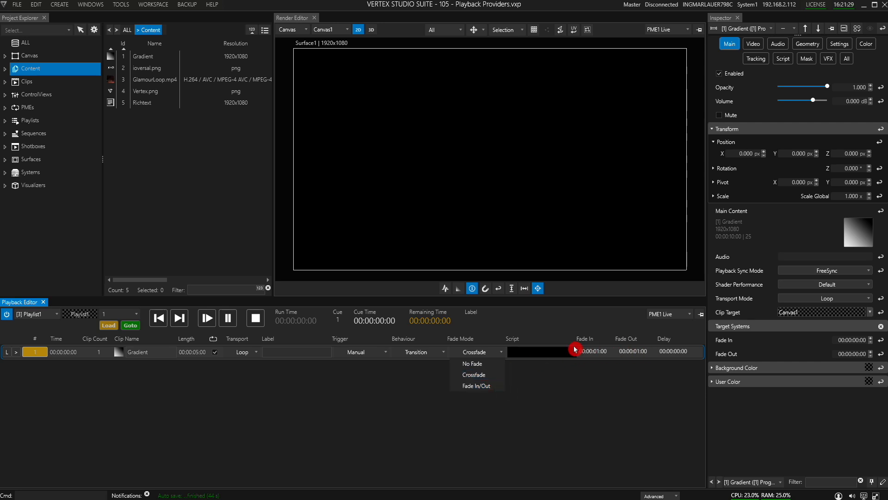
left_click(501, 352)
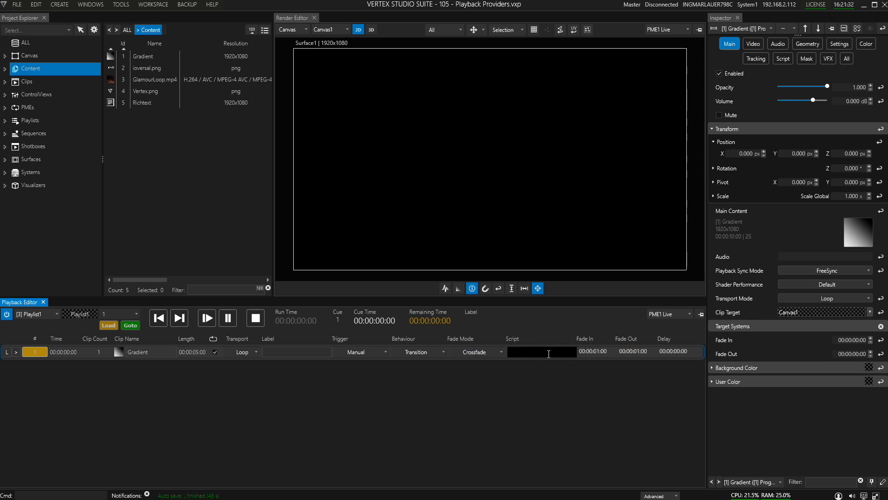
left_click(614, 363)
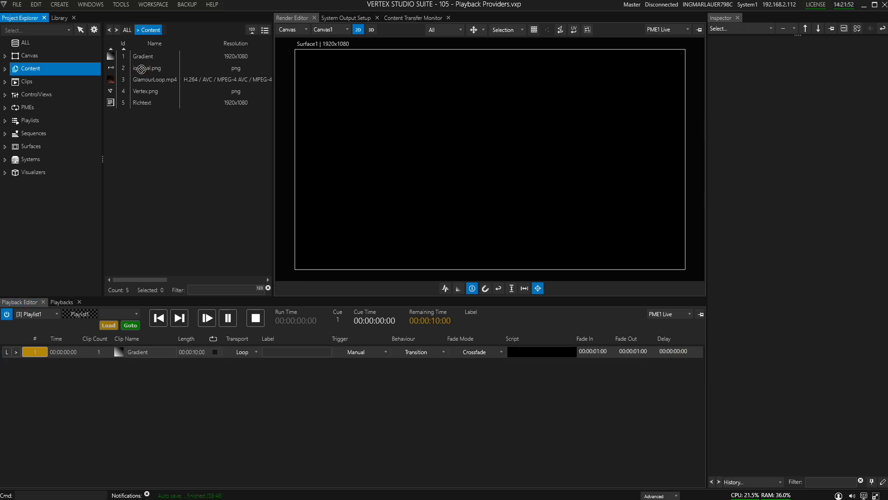
Step: Add ioversal.png as the second cue and trigger Goto on cue 1 to start playback
left_click(69, 365)
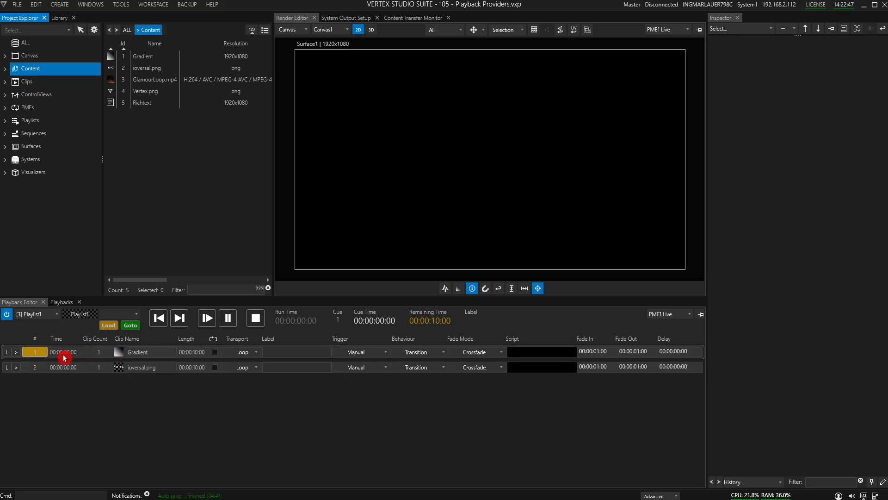
left_click(16, 352)
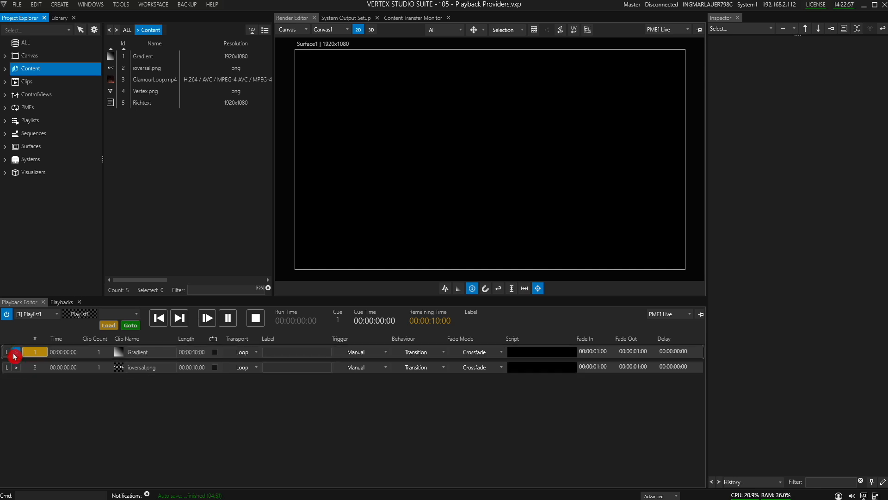
left_click(134, 311)
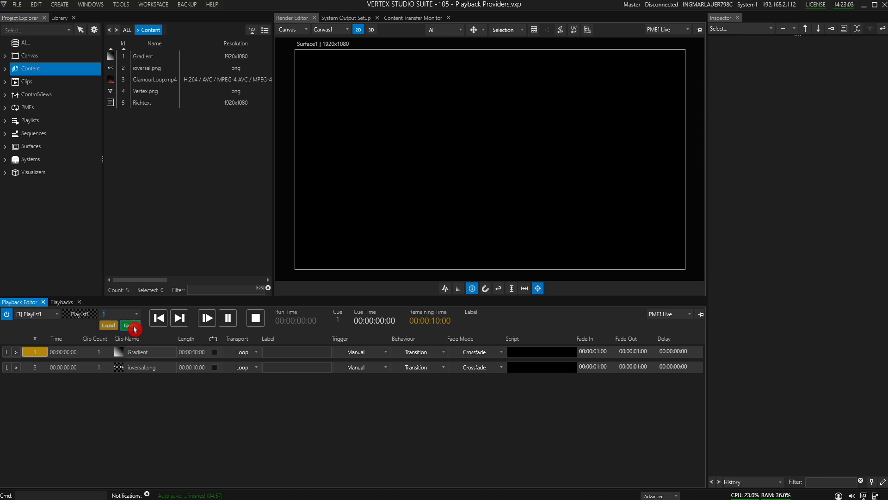
left_click(134, 326)
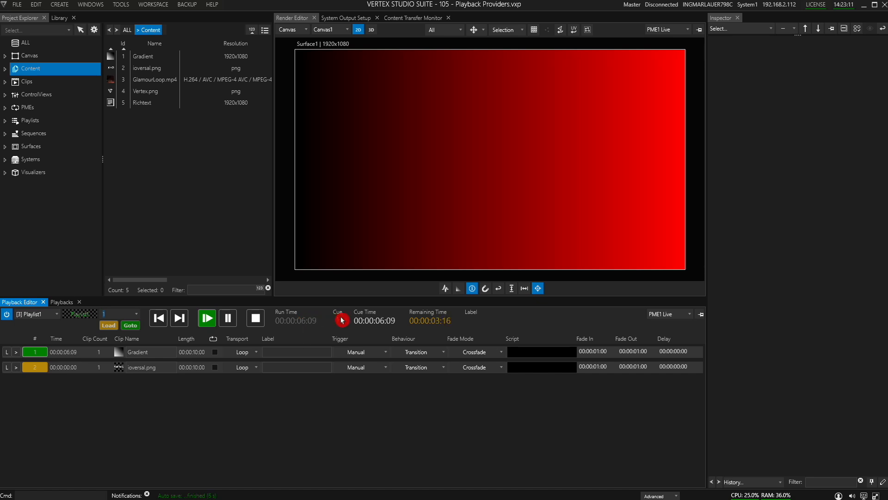
Step: Play the playlist through from the Gradient cue to the ioversal.png cue
left_click(46, 355)
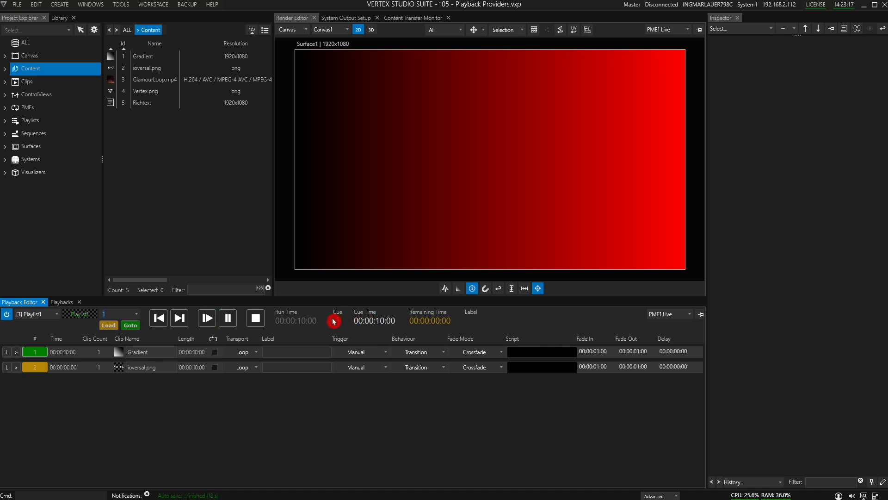
left_click(199, 355)
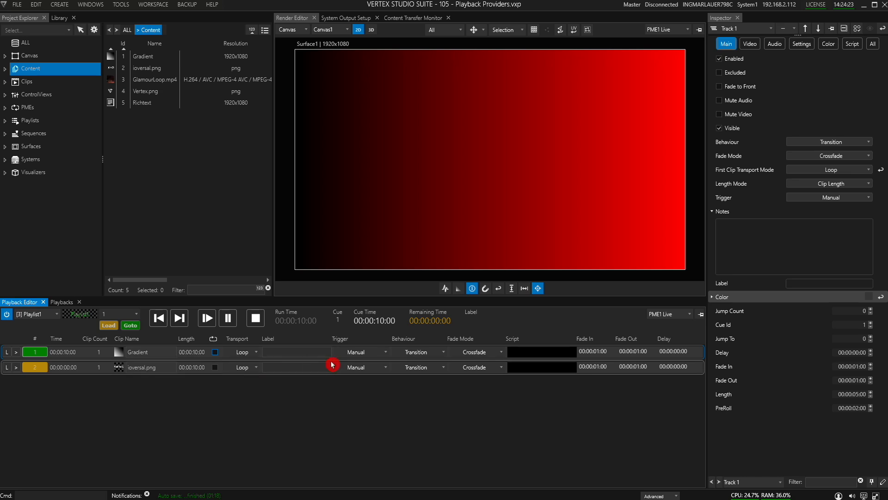
left_click(380, 356)
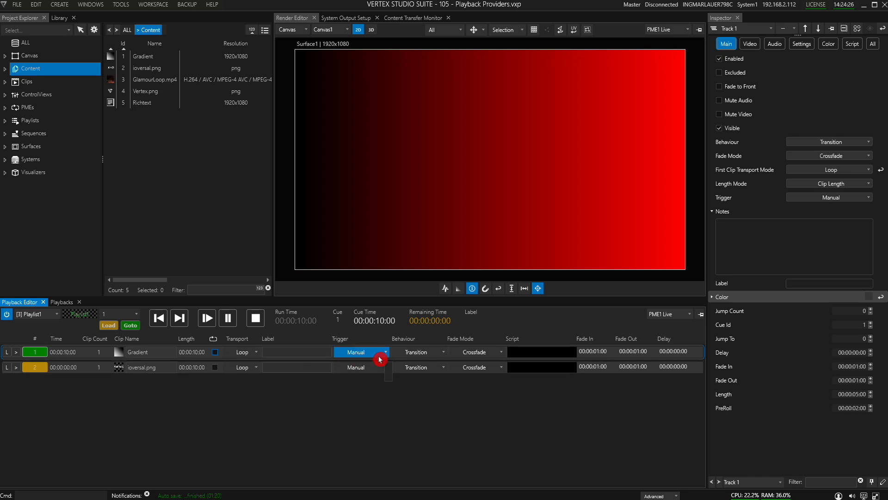
left_click(210, 319)
left_click(249, 370)
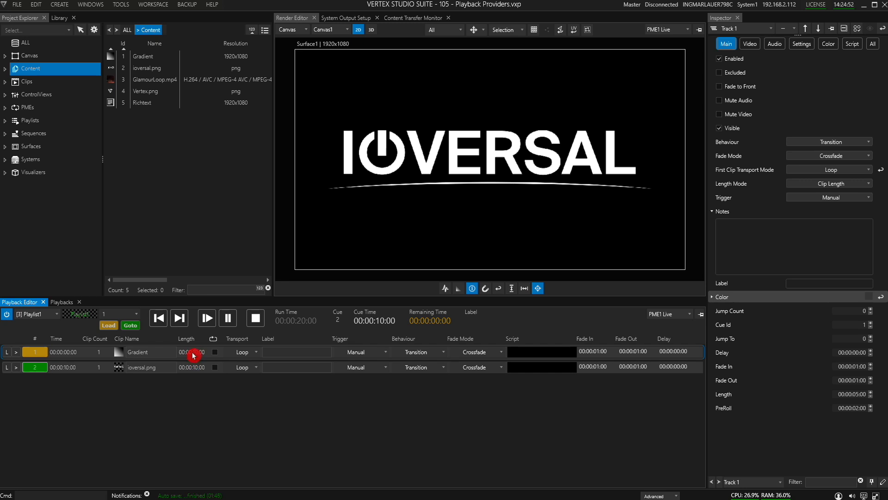
Step: Set the Gradient track's Length Mode to Track Length
left_click(724, 192)
left_click(808, 185)
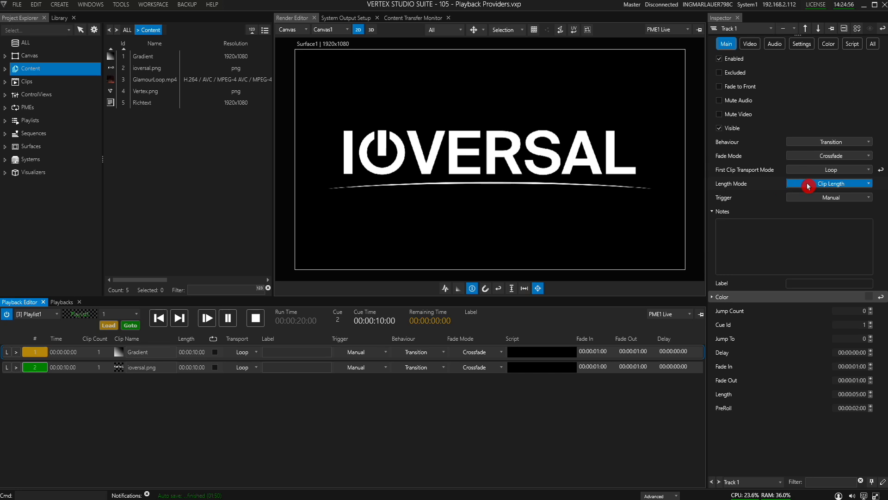
left_click(808, 186)
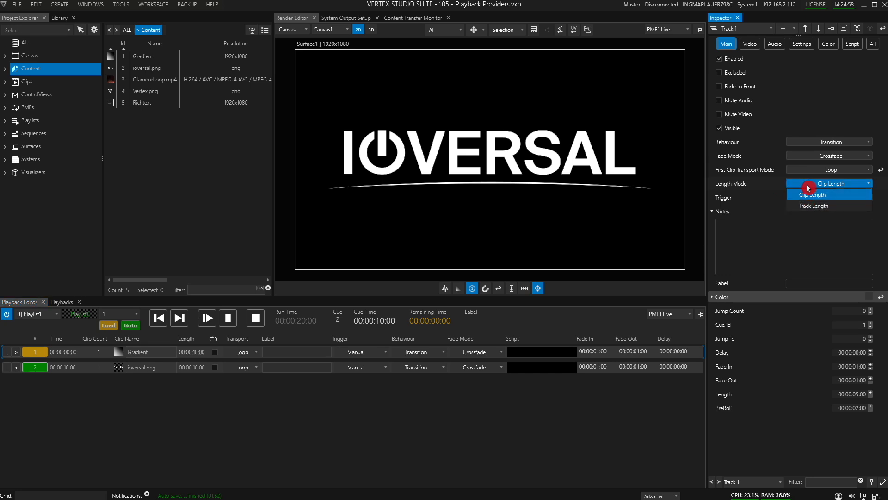
left_click(800, 204)
Step: Add GlamourLoop.mp4, Richtext and Vertex.png to Playlist1 as further cues
left_click_drag(111, 80, 77, 392)
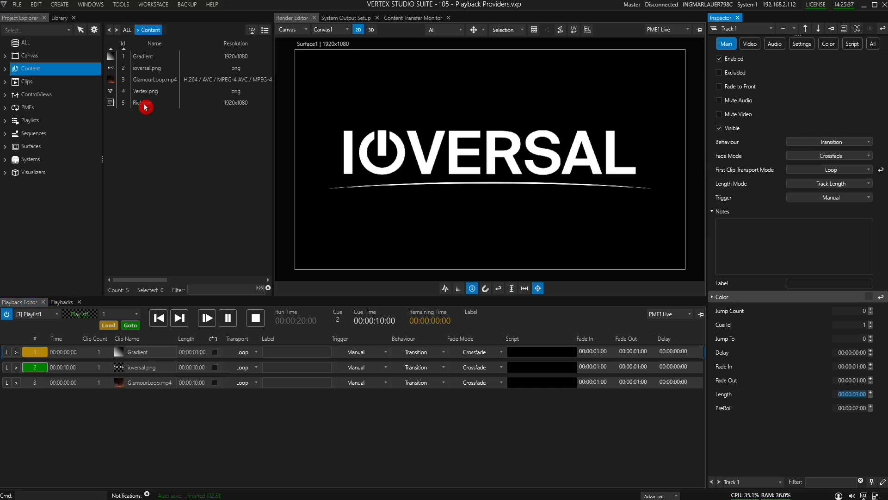
left_click_drag(110, 92, 82, 420)
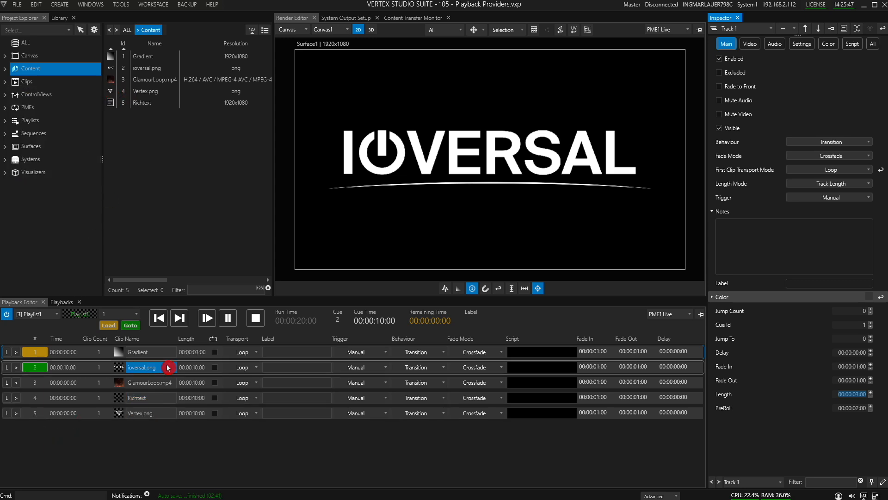
Step: Select cues 2 to 5 and set their Length Mode to Track Length
left_click(198, 369)
left_click_drag(196, 390, 203, 433)
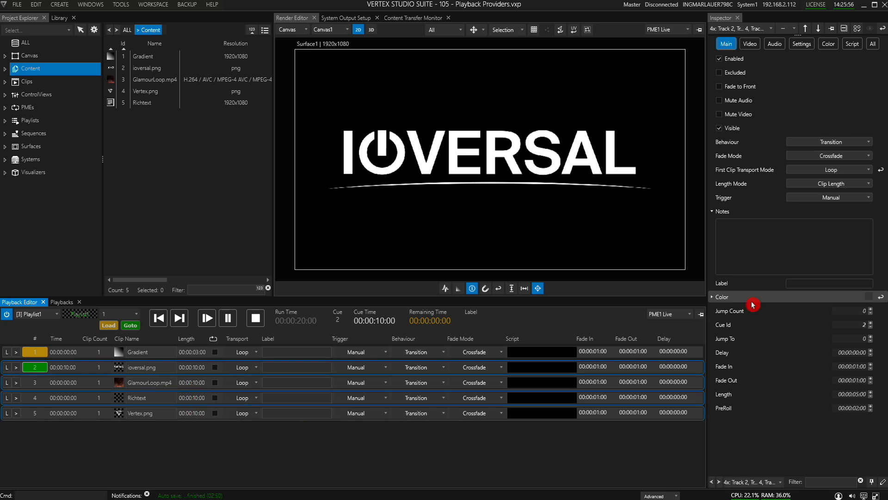
left_click(800, 184)
left_click(801, 207)
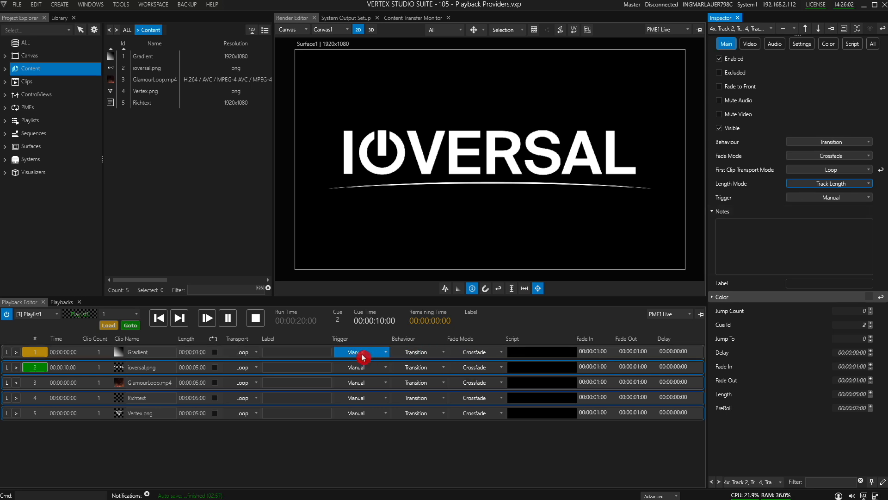
Step: Set the Trigger to Follow for the selected cues and for the Gradient cue
left_click(827, 170)
left_click(828, 197)
left_click(812, 232)
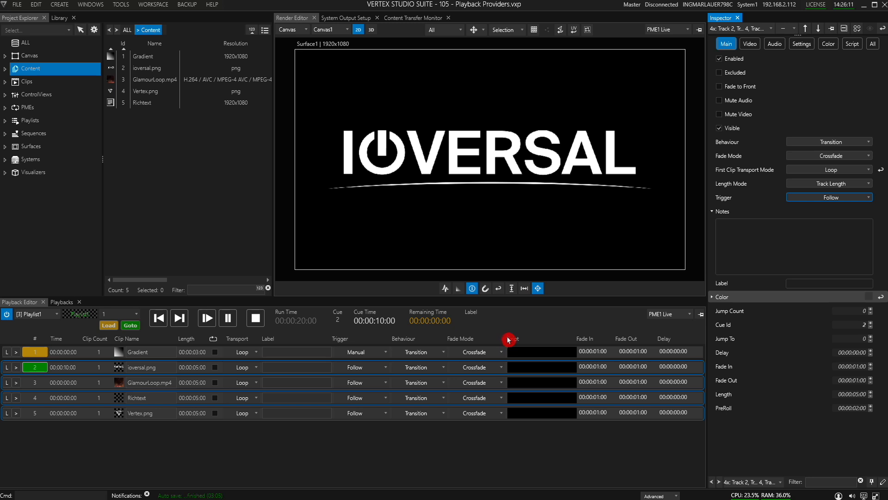
left_click(362, 355)
left_click(361, 353)
left_click(354, 393)
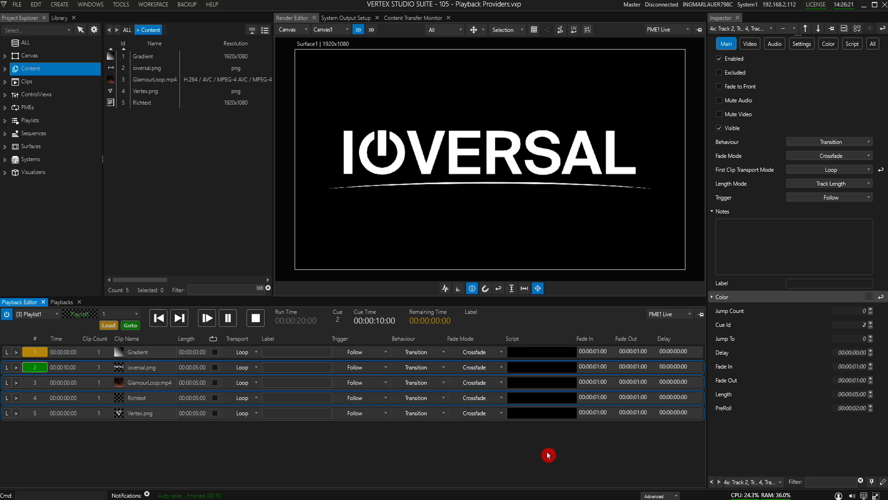
Step: Set the selected tracks' length to 3 seconds and start playlist playback
left_click(860, 396)
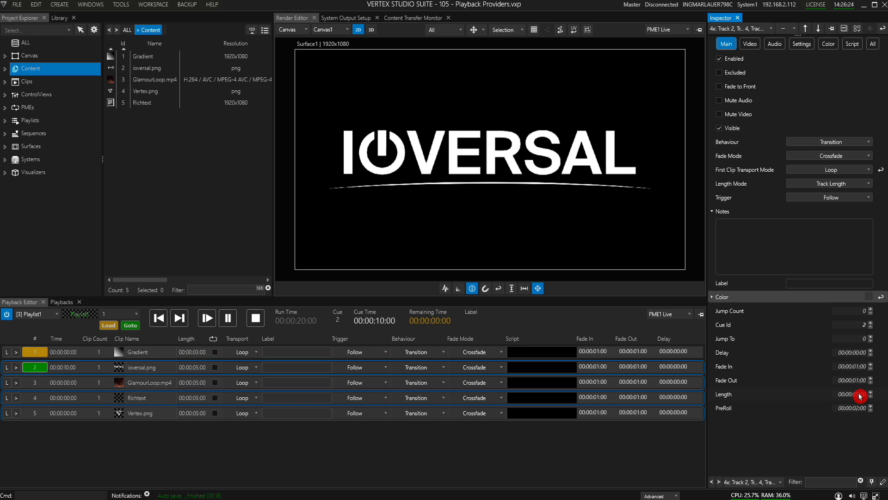
scroll(863, 397, "down", 2)
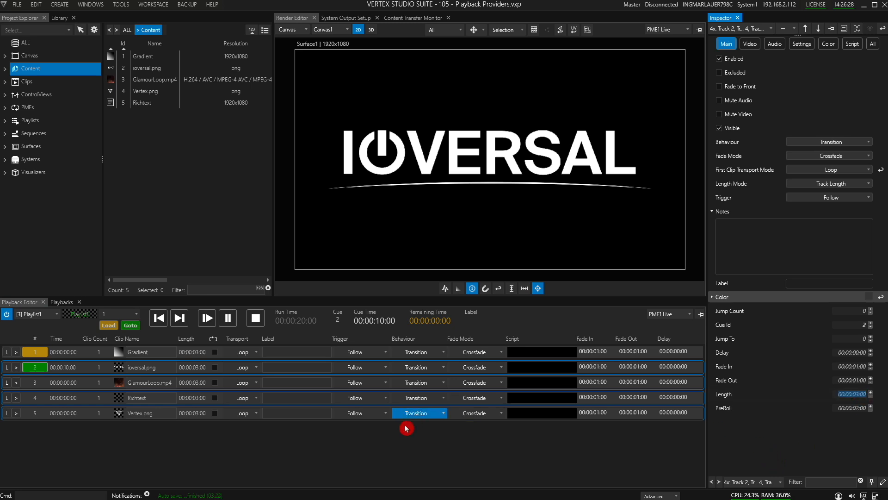
left_click(238, 351)
left_click(206, 317)
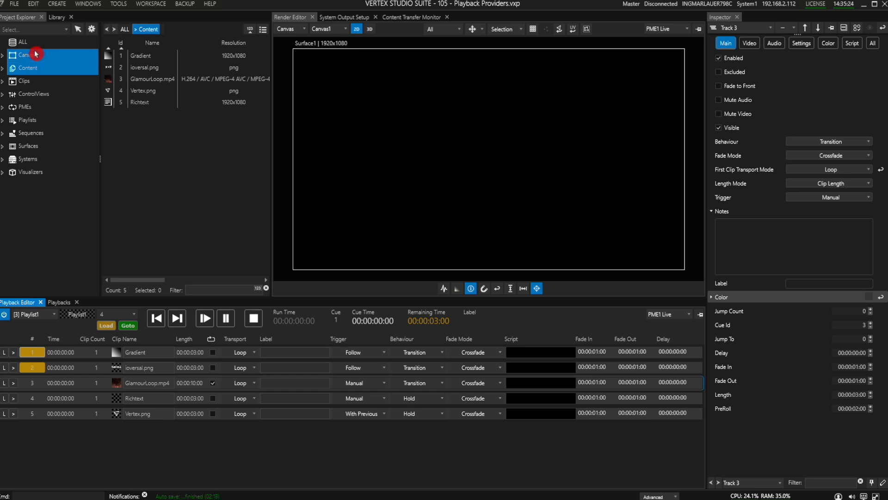
Step: Create a new Shotbox and show it under Shotboxes
left_click(56, 6)
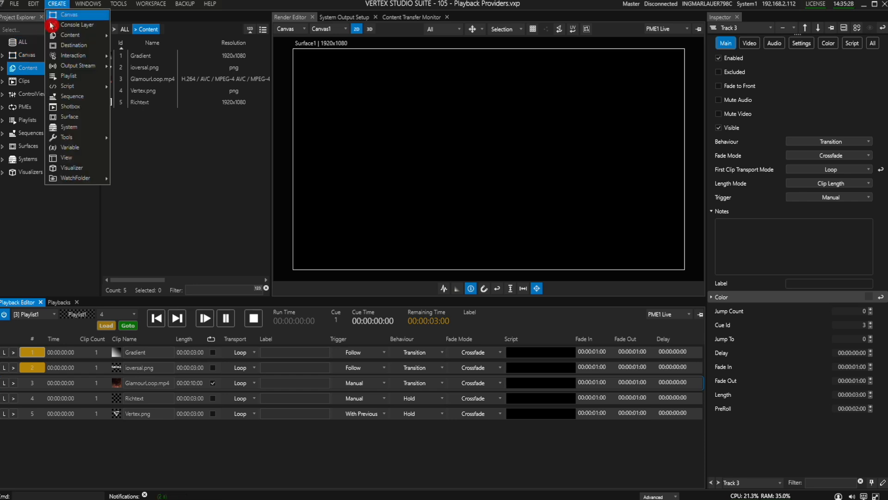
left_click(72, 110)
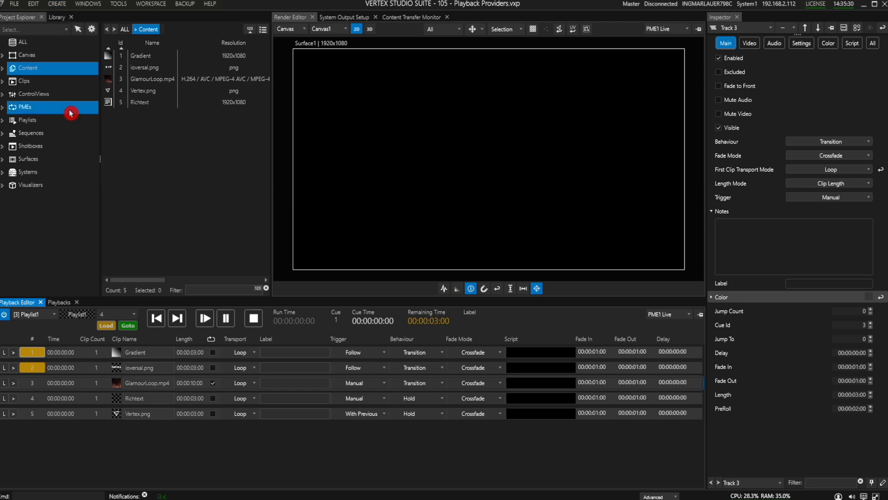
left_click(36, 147)
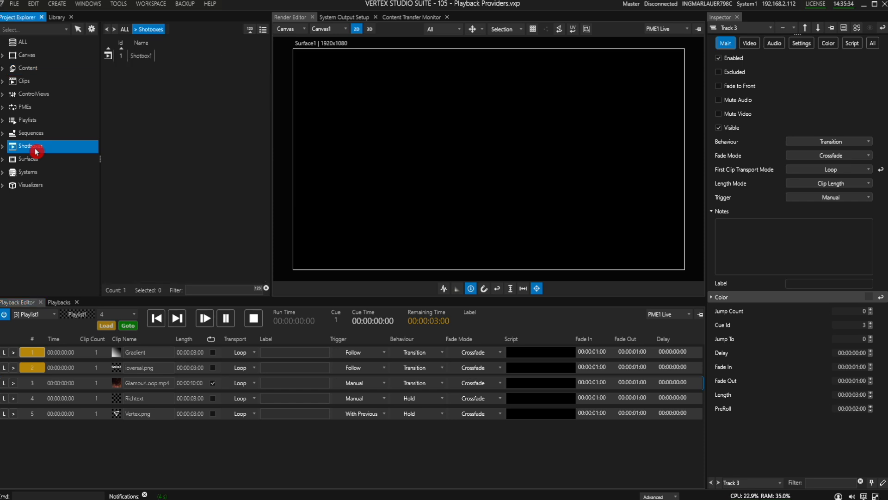
Step: Select Shotbox1 and open it in the Playback Editor
left_click(112, 58)
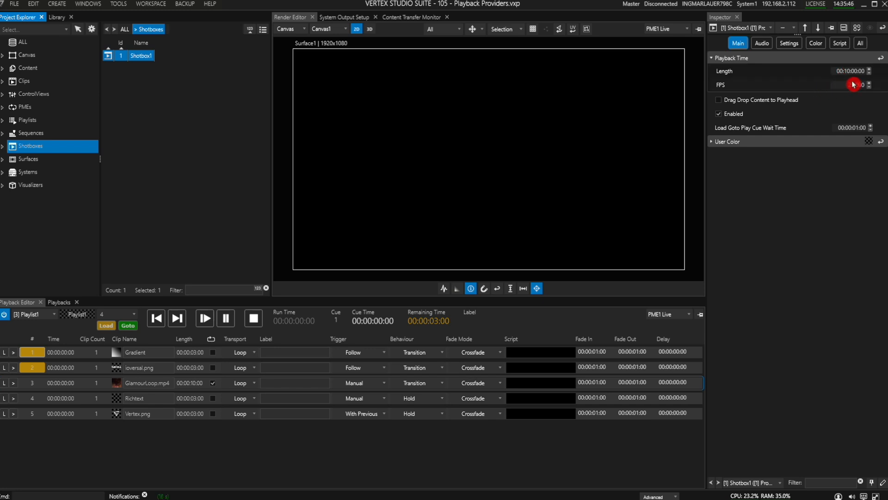
left_click(45, 318)
left_click(38, 358)
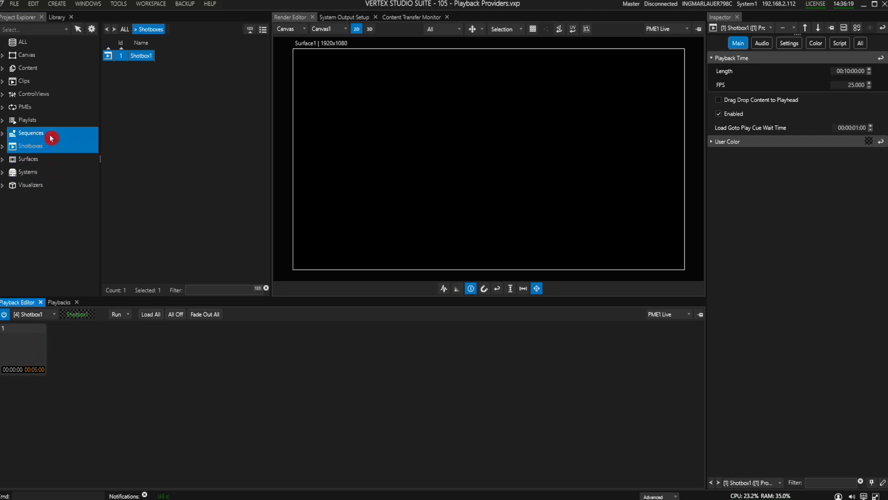
Step: Add Vertex.png from Content to the first shotbox slot and trigger the slot to play it
left_click(39, 69)
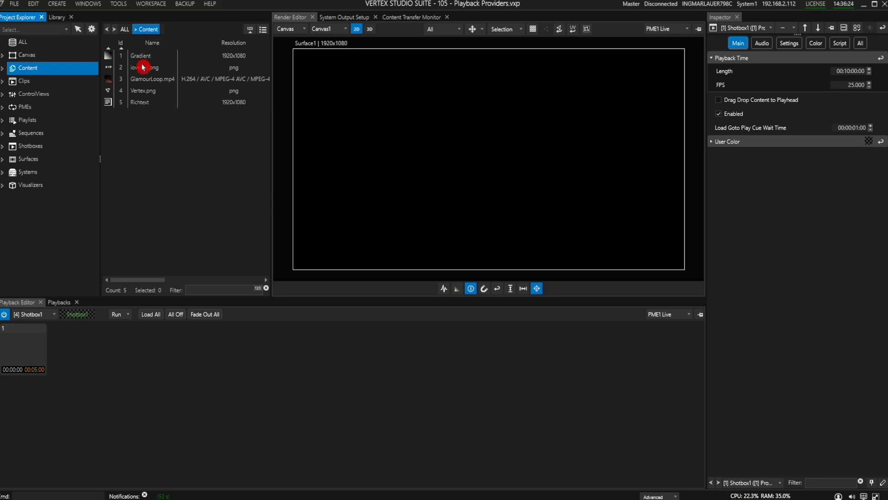
mouse_move(134, 92)
left_mouse_down()
mouse_move(69, 134)
mouse_move(42, 139)
mouse_move(21, 354)
left_mouse_up()
left_click(106, 350)
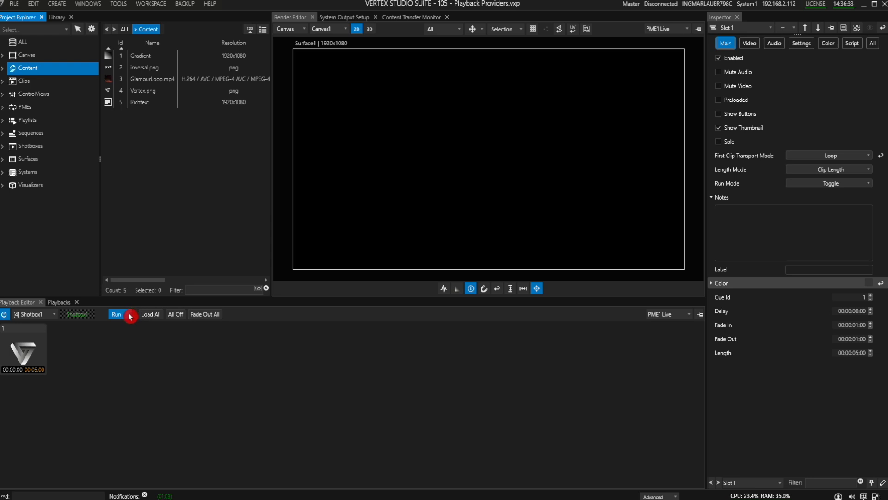
left_click(18, 352)
left_click(18, 349)
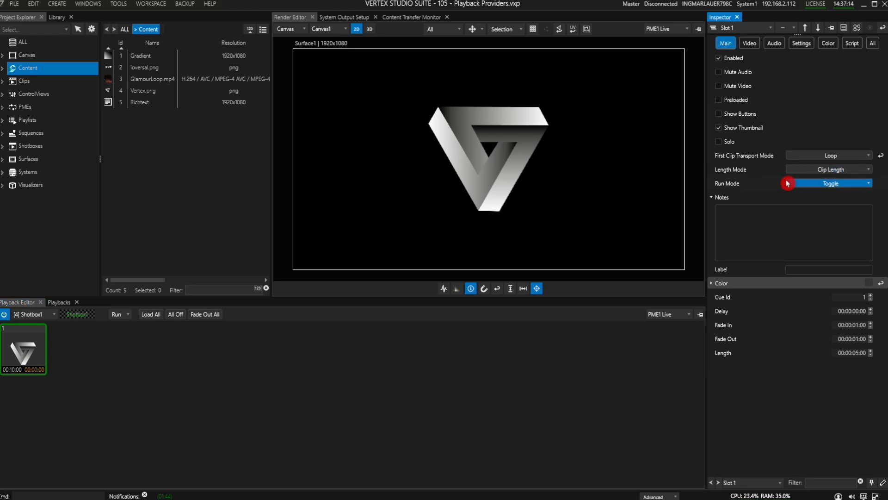
Step: Toggle slot 1 on and off to preview the Toggle run mode
left_click(803, 184)
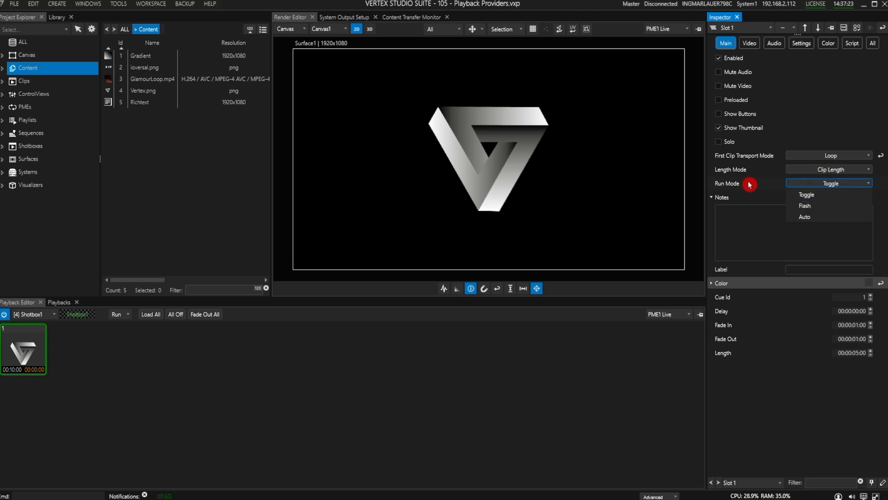
left_click(24, 347)
left_click(24, 347)
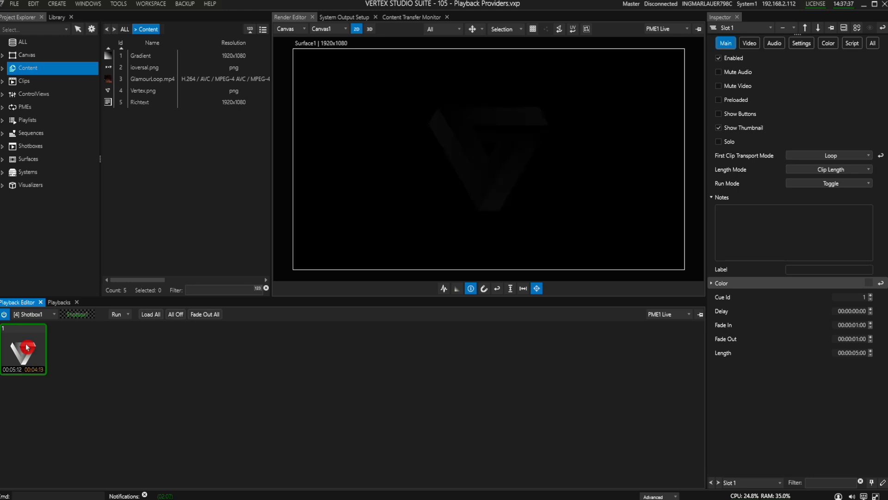
Step: Set slot 1's Run Mode to Flash and trigger the slot
left_click(831, 184)
left_click(832, 206)
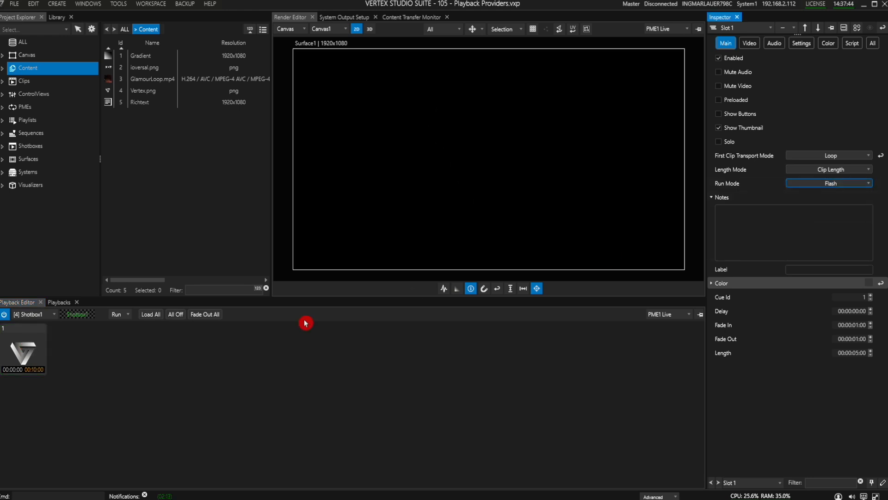
left_click(18, 347)
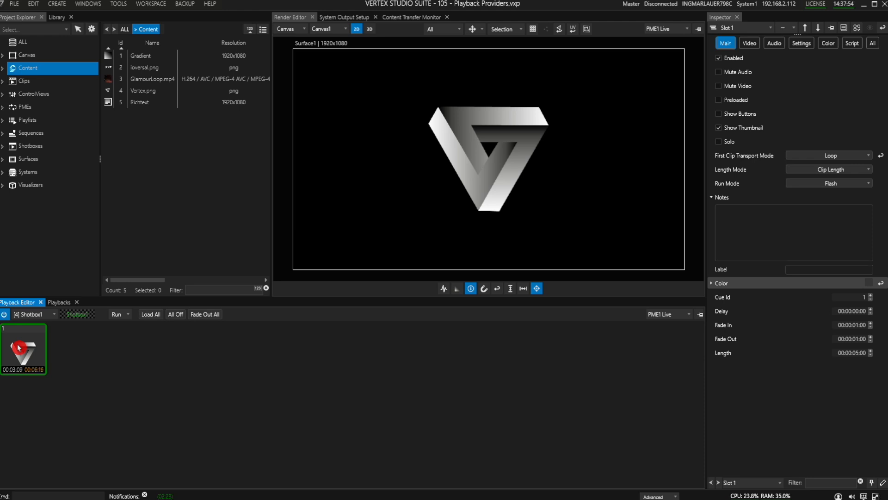
left_click(25, 350)
Step: Set slot 1's Run Mode to Auto and its Length Mode to Track Length
left_click(797, 183)
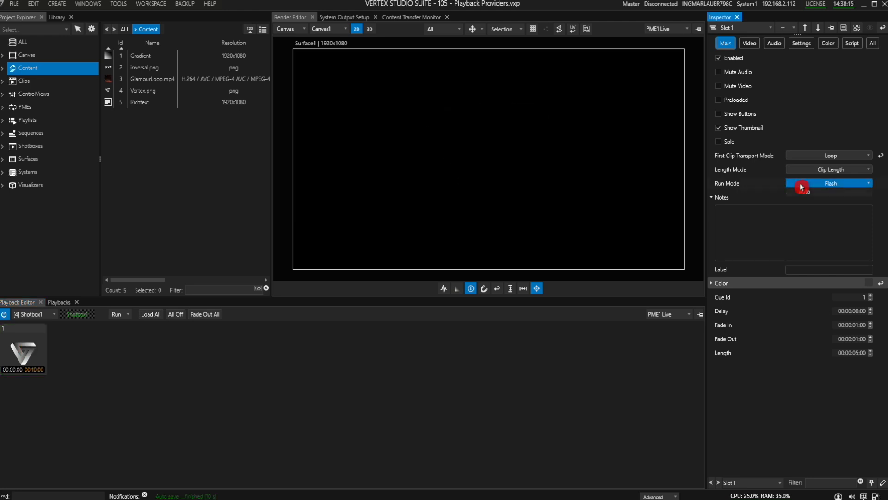
left_click(805, 217)
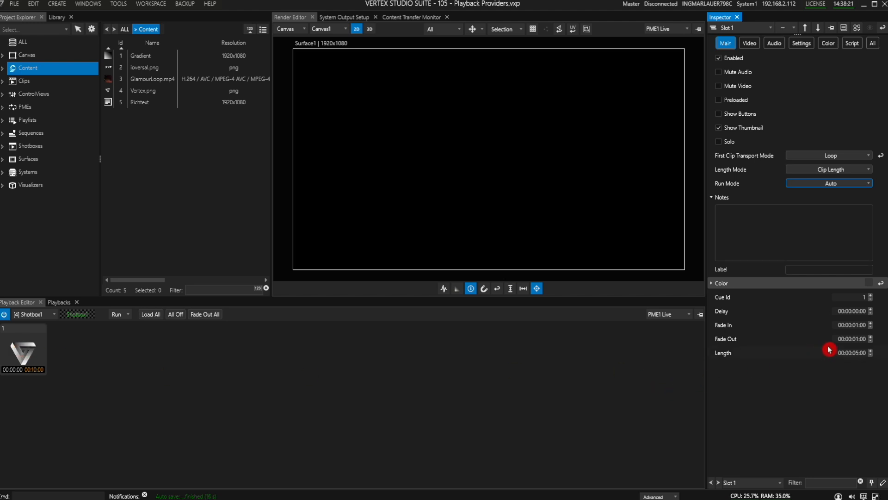
left_click(833, 170)
left_click(829, 191)
Step: Set slot 1's Length to 3 seconds and trigger the slot
double_click(856, 354)
type("300")
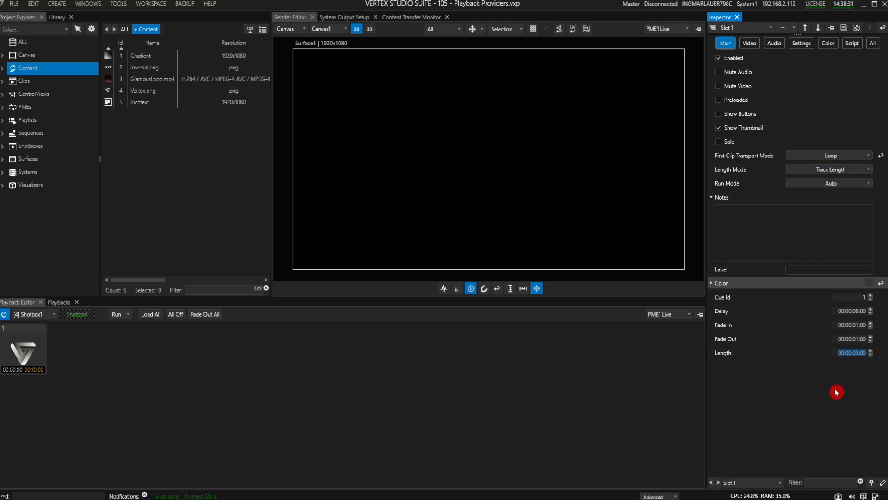
left_click(23, 352)
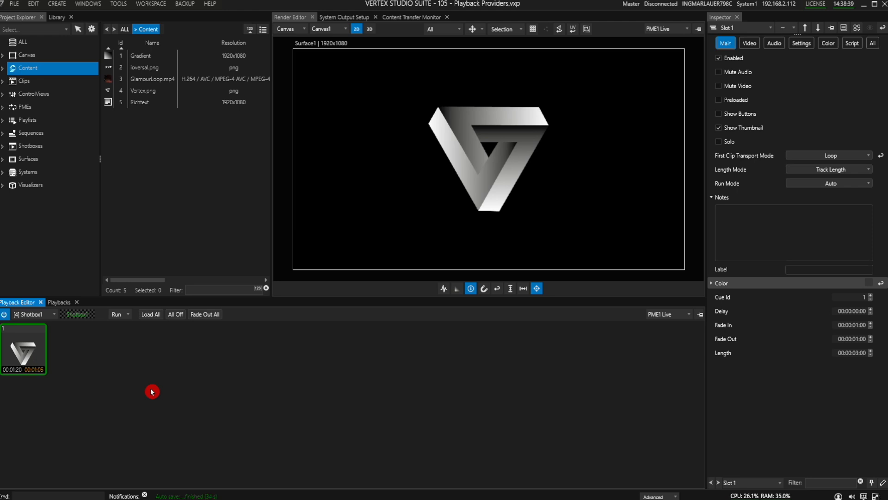
Step: Add ioversal.png and Gradient from Content as shotbox slots 2 and 3
left_click_drag(80, 291, 73, 357)
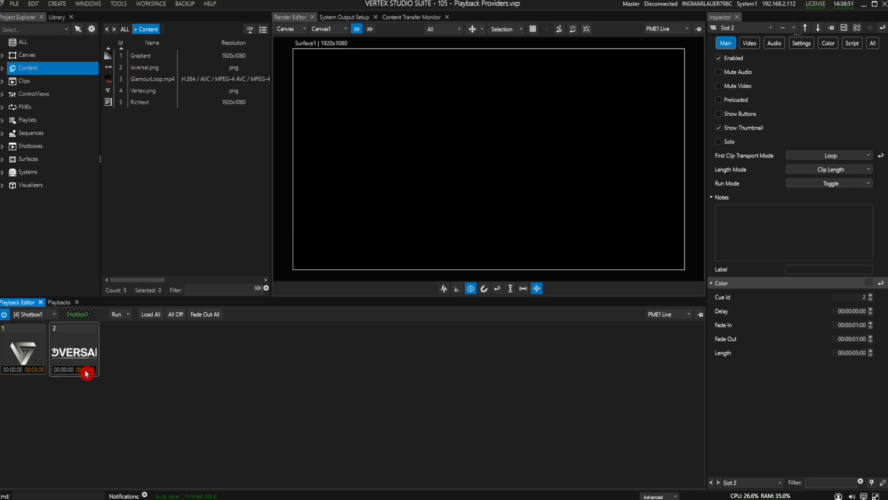
left_click_drag(151, 55, 129, 351)
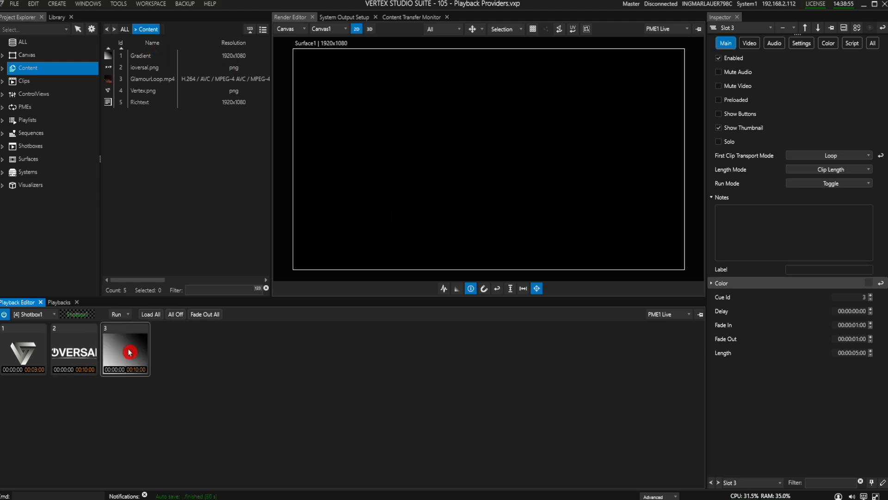
Step: Enable Show Buttons for slot 3 and use its Load and Off buttons to play and stop it
left_click(802, 46)
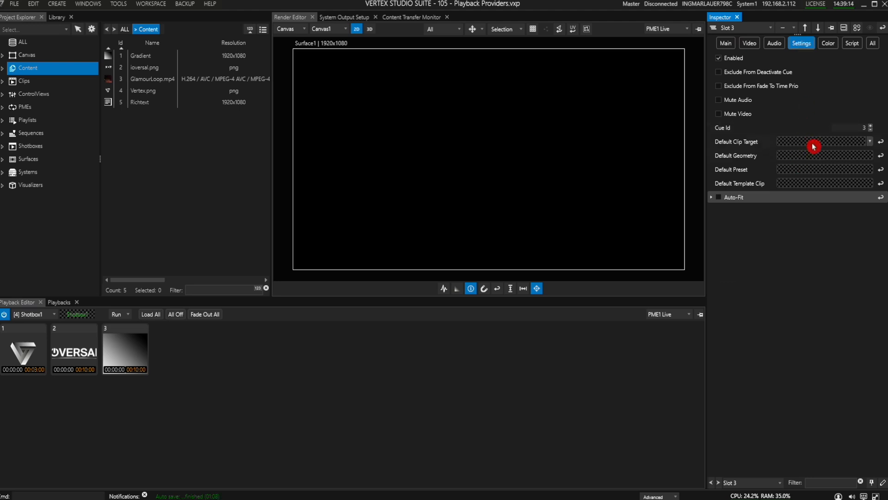
left_click(730, 43)
left_click(722, 114)
left_click(121, 353)
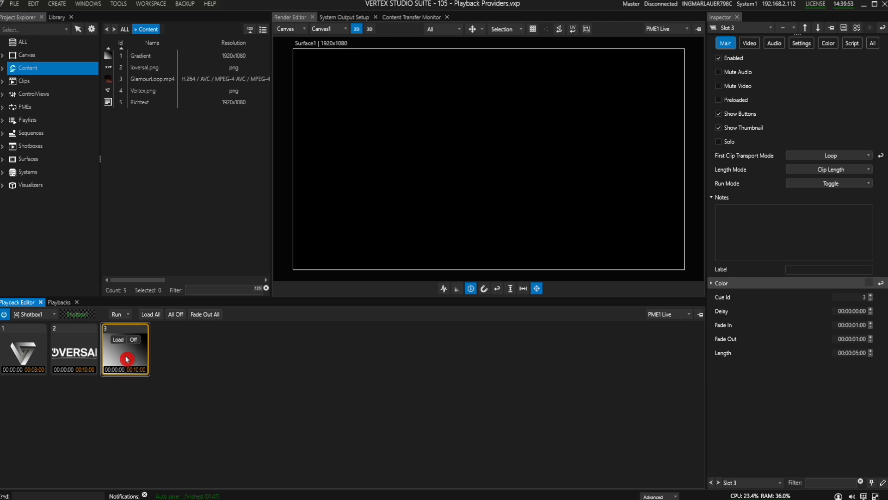
left_click(123, 355)
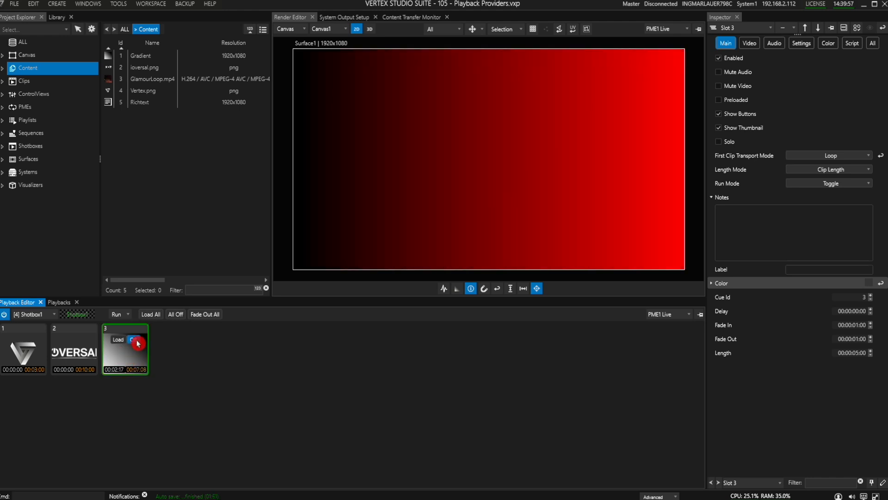
left_click(137, 341)
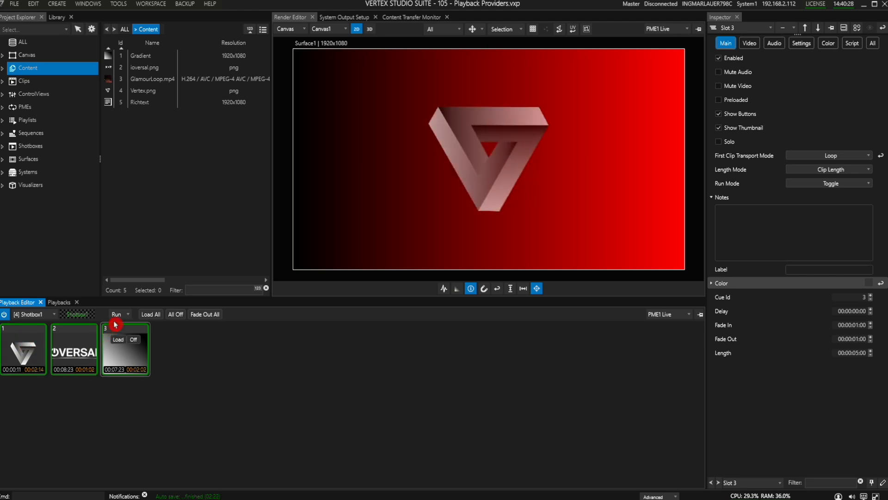
Step: Switch the shotbox to Edit mode, select all three slots, and set their Run Mode to Auto and Length Mode to Track Length
left_click(117, 314)
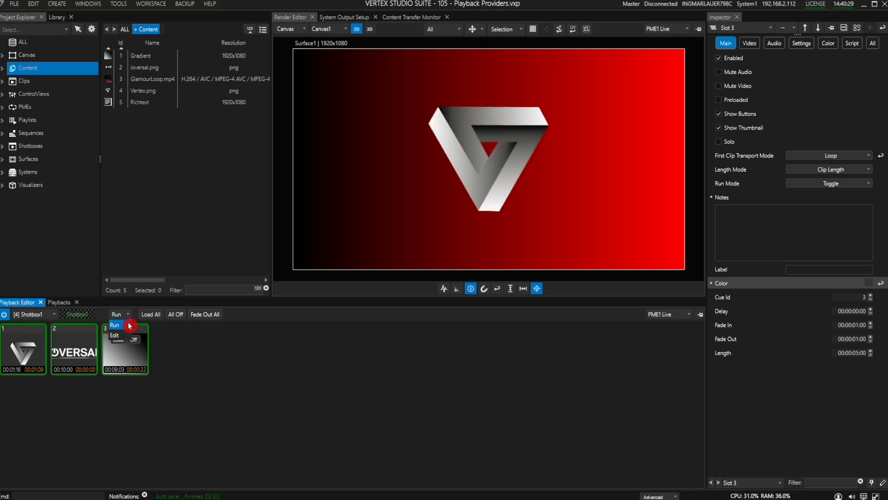
left_click(23, 344)
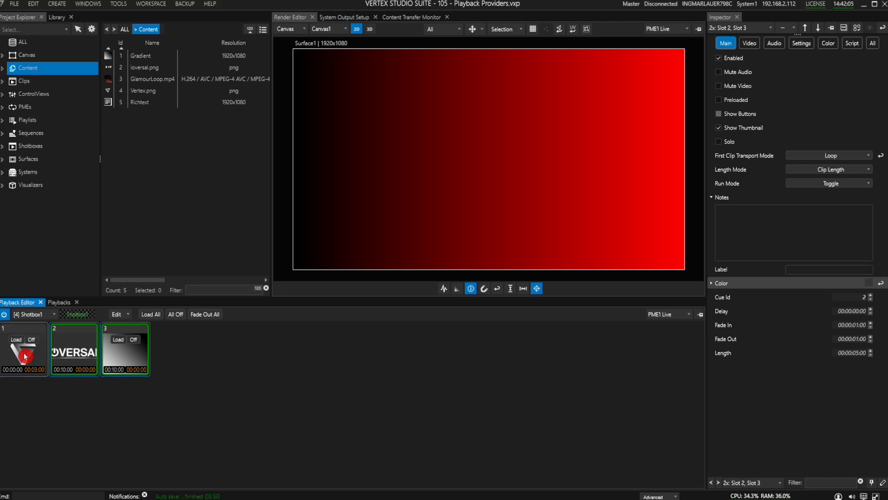
left_click(23, 345, "ctrl")
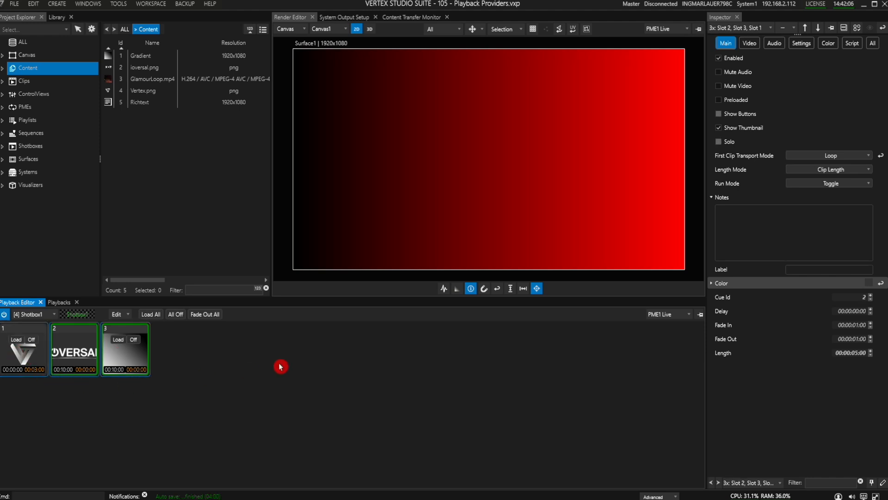
left_click(826, 183)
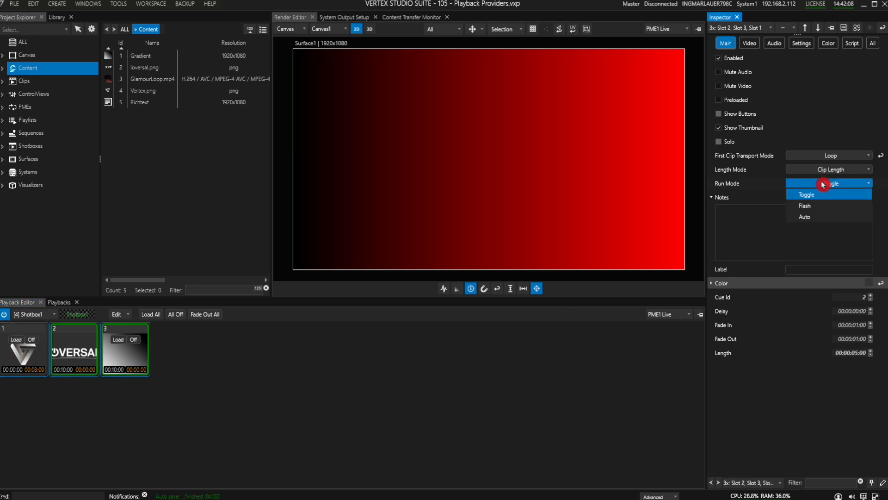
left_click(809, 217)
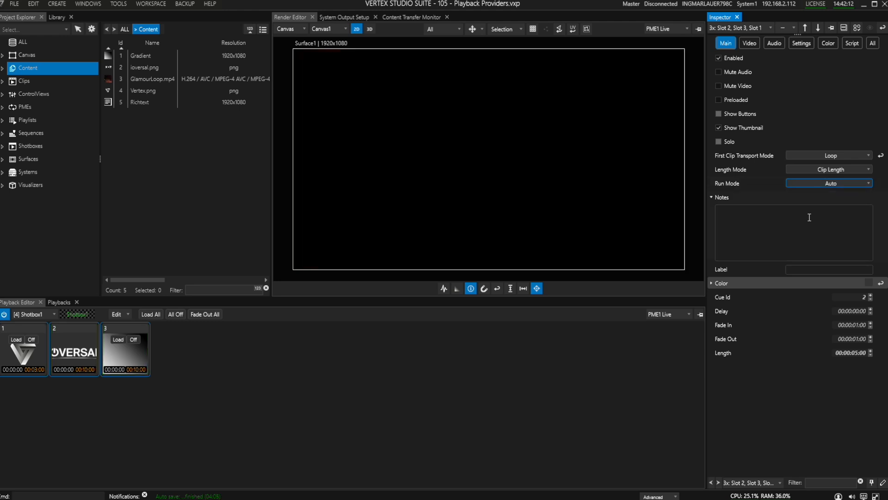
left_click(843, 170)
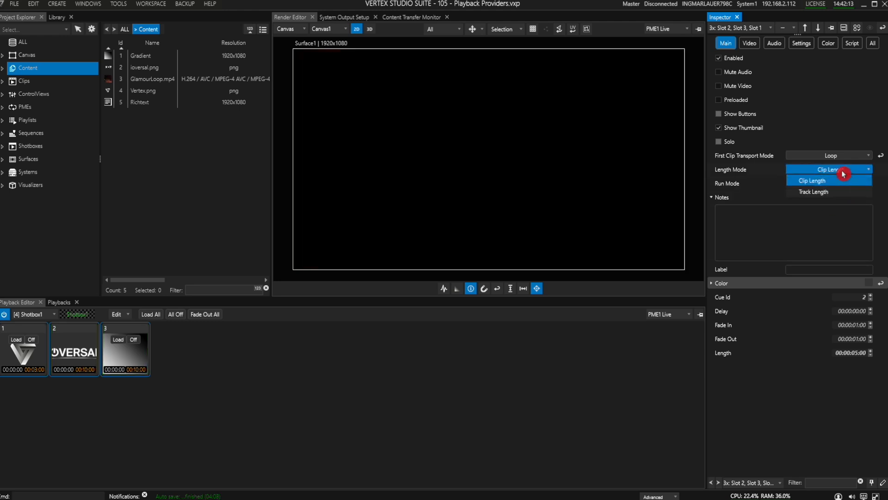
left_click(831, 196)
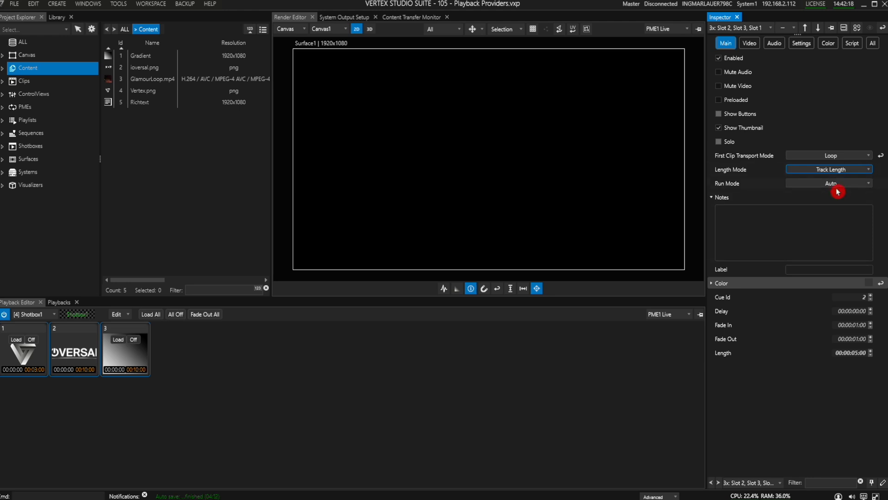
Step: Switch the shotbox back to Run mode and turn off Show Thumbnail for the selected slots
left_click(69, 365)
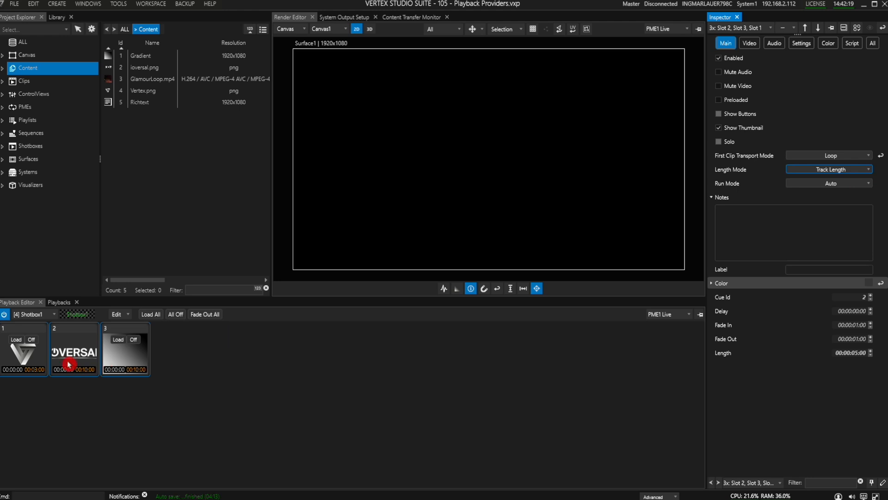
left_click(730, 129)
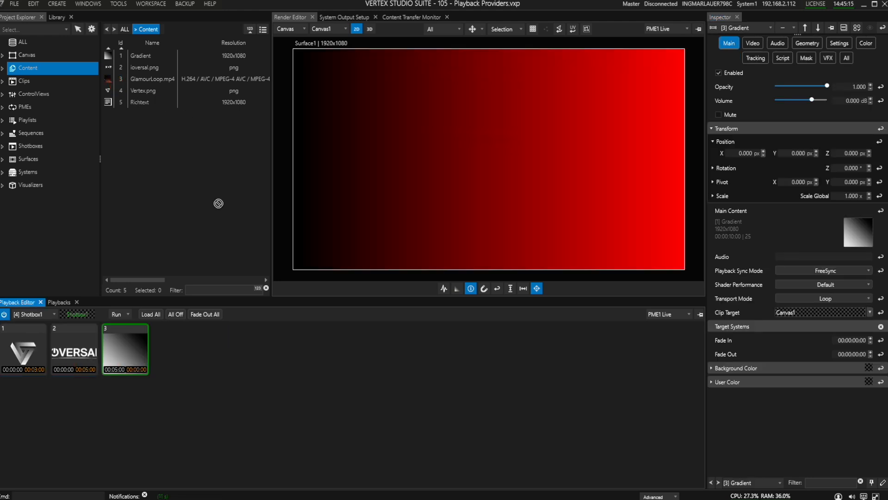
Step: Add GlamourLoop.mp4 as shotbox slot 4 and inspect all its clip containers, opening the Playback Sync Mode options
left_click_drag(218, 203, 183, 356)
right_click(184, 350)
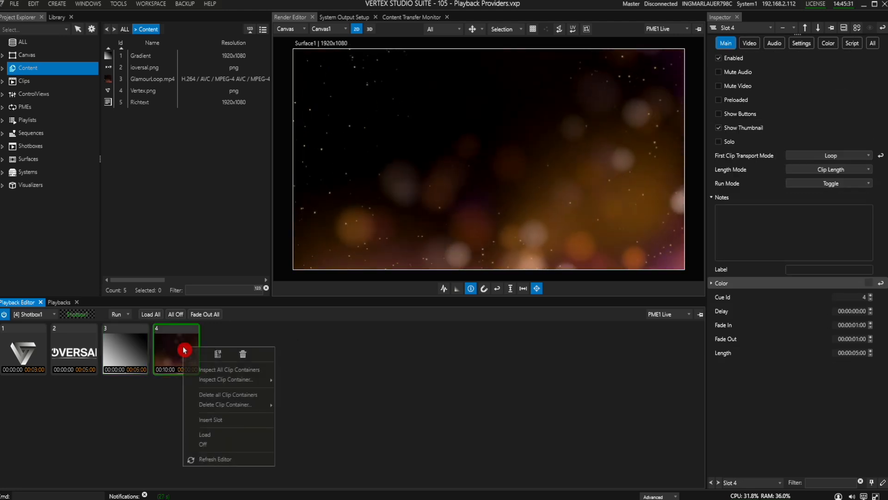
left_click(251, 371)
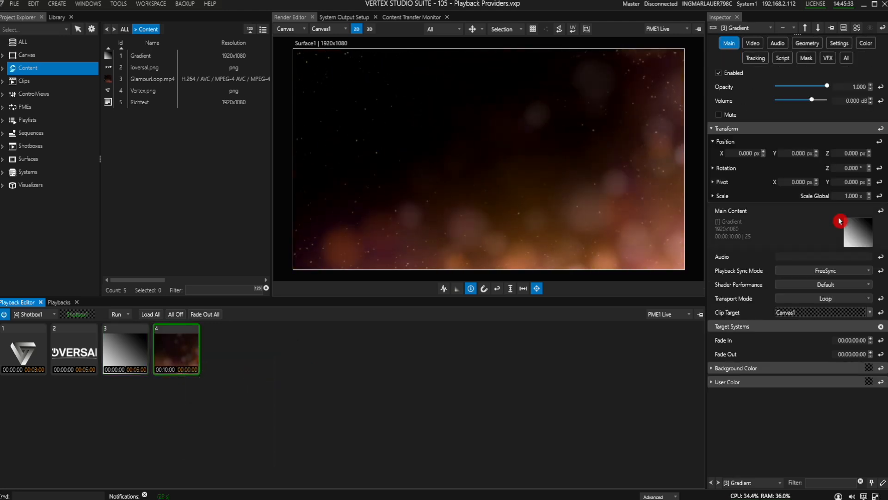
left_click(832, 274)
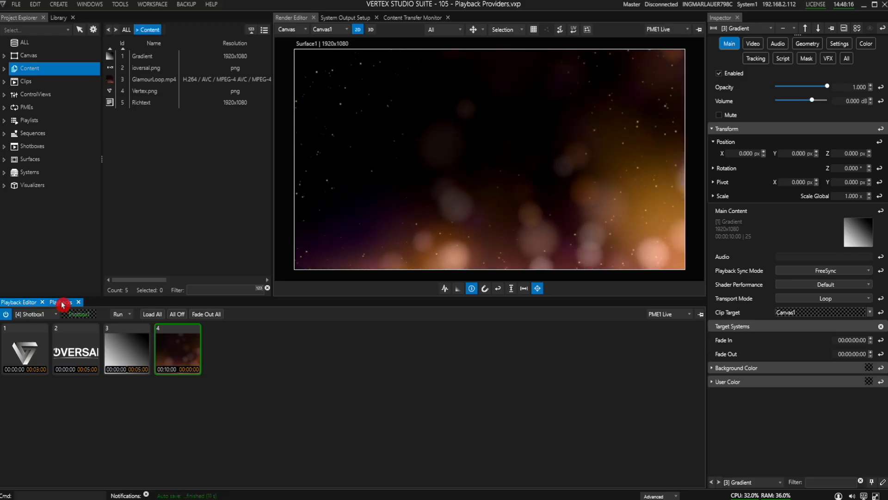
Step: Open the Playbacks panel and select the Shotbox1 playback to inspect it
left_click(61, 303)
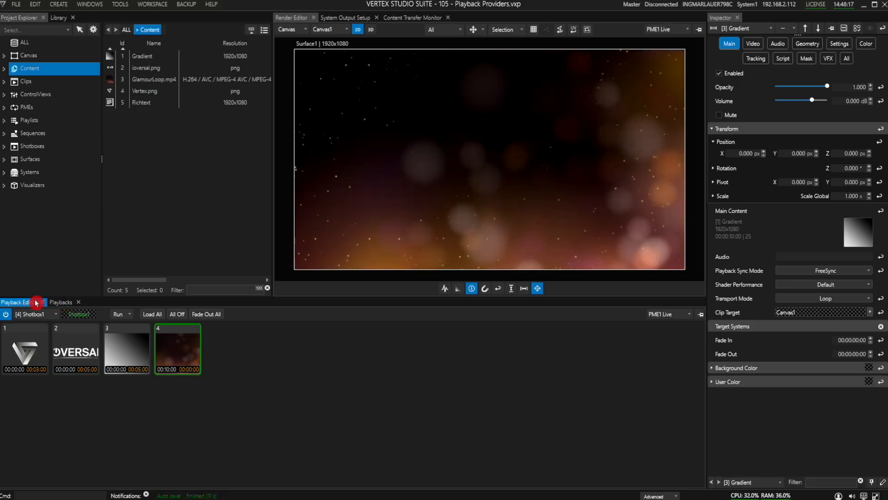
left_click(63, 304)
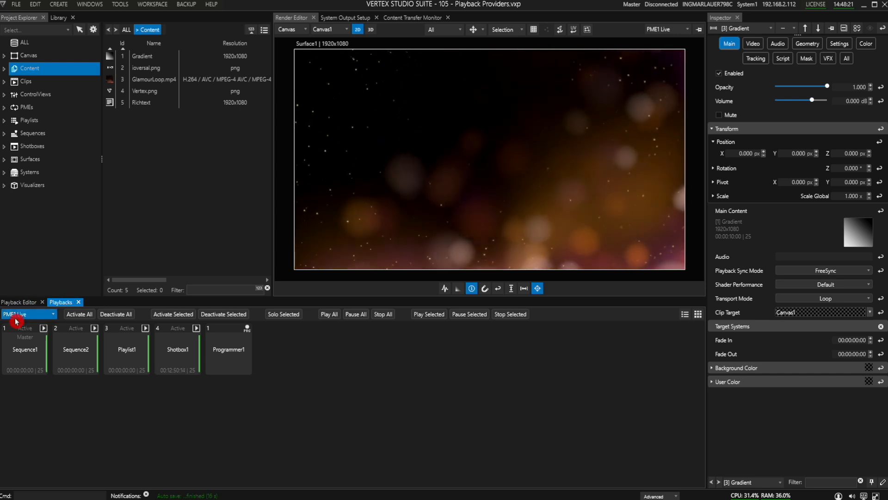
left_click(35, 359)
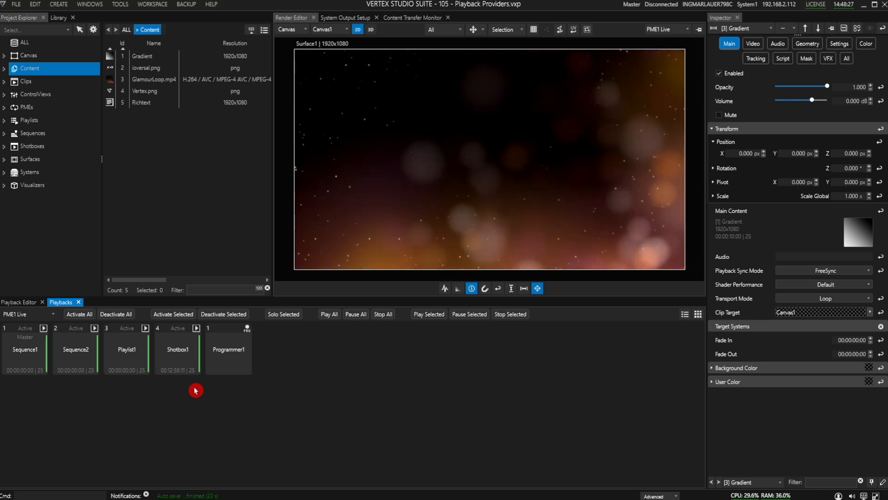
left_click(174, 367)
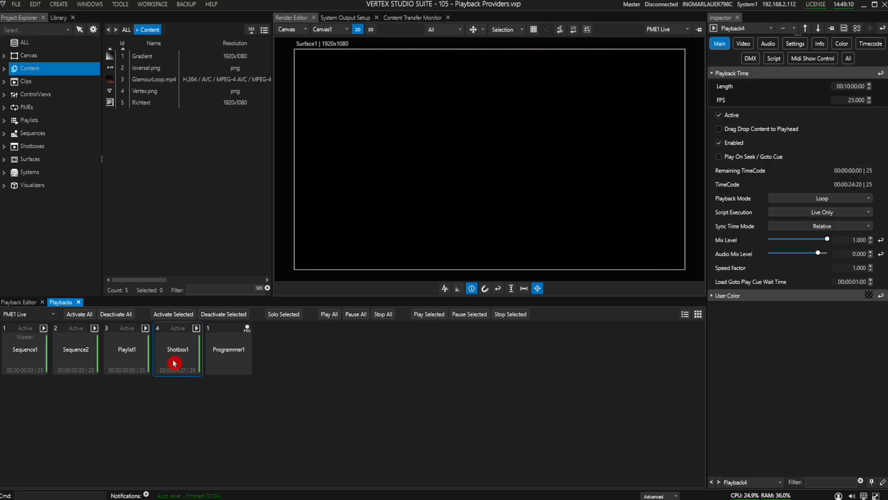
Step: Deactivate the Shotbox1 playback, then toggle its activation on and off from the Playback Editor
left_click(229, 314)
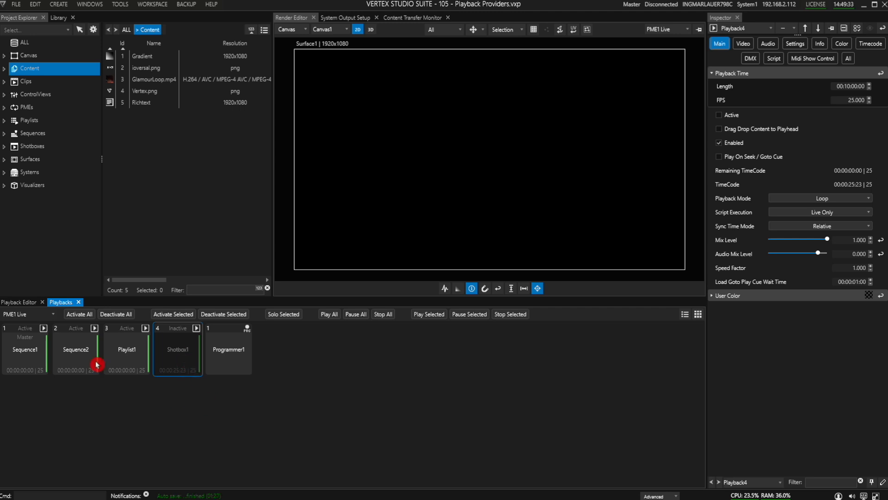
left_click(20, 303)
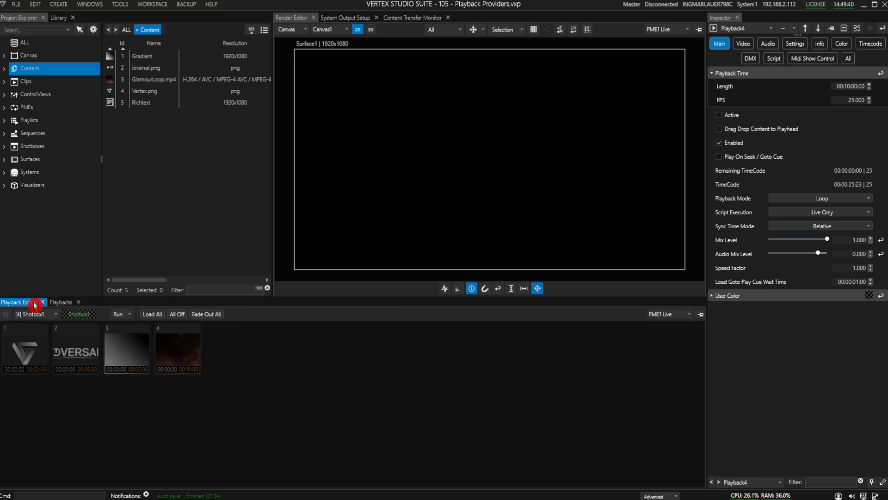
left_click(6, 316)
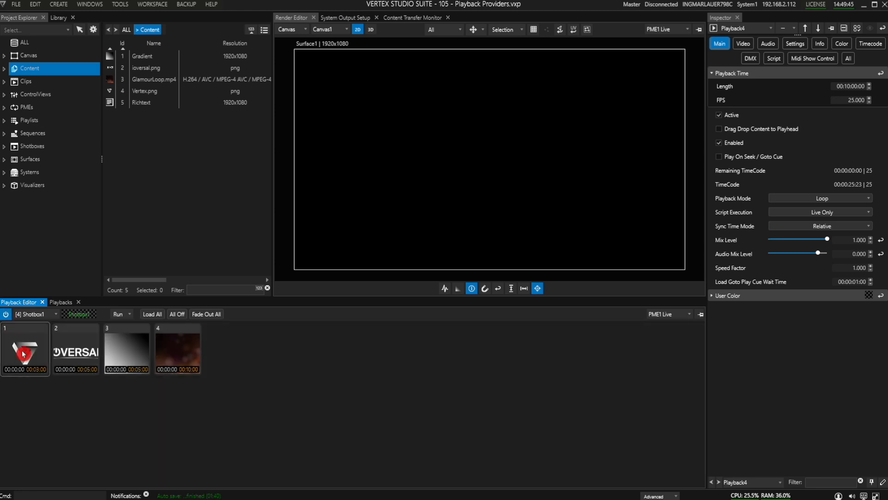
left_click(5, 316)
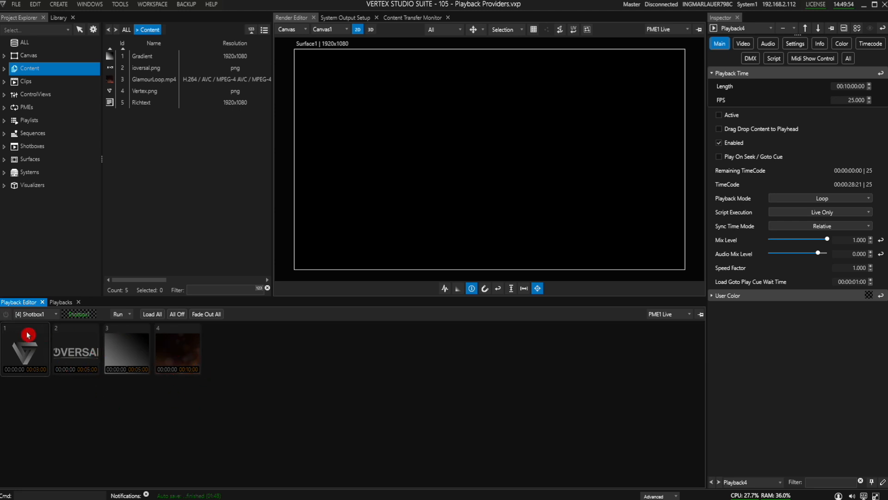
Step: Switch the Playback Editor to Sequence1 and move its playhead to about 02:12
left_click(34, 314)
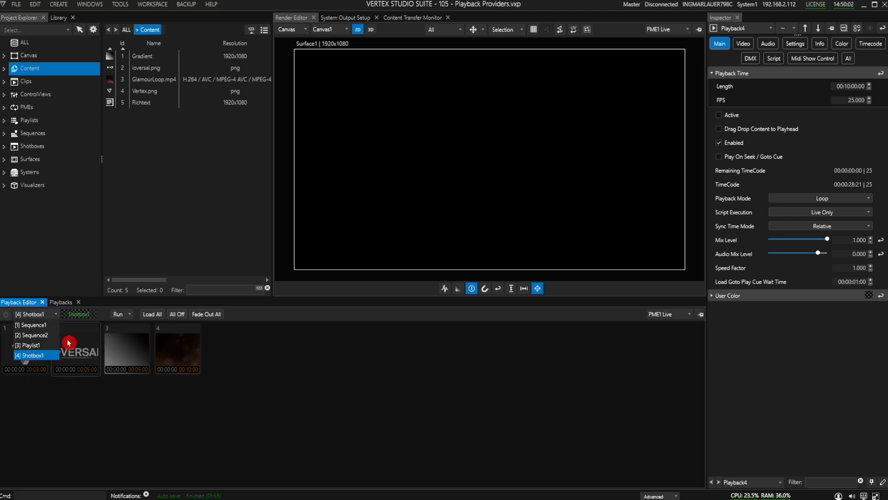
left_click(33, 324)
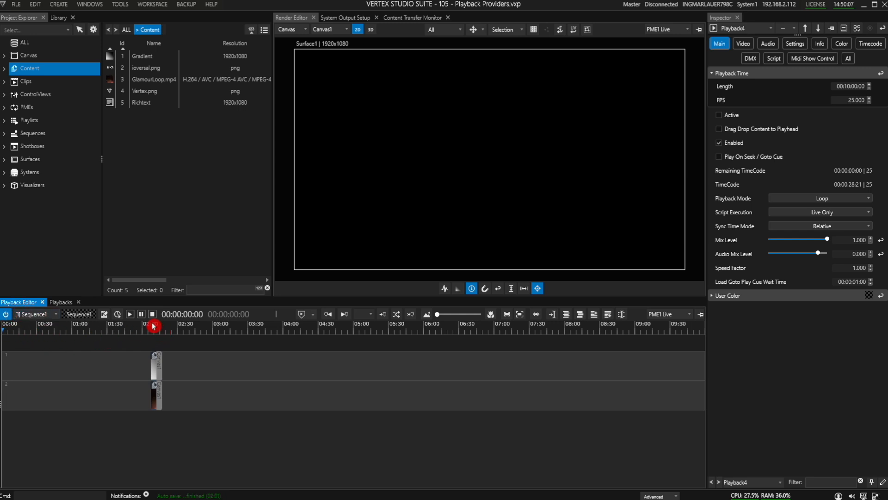
left_click_drag(153, 329, 157, 330)
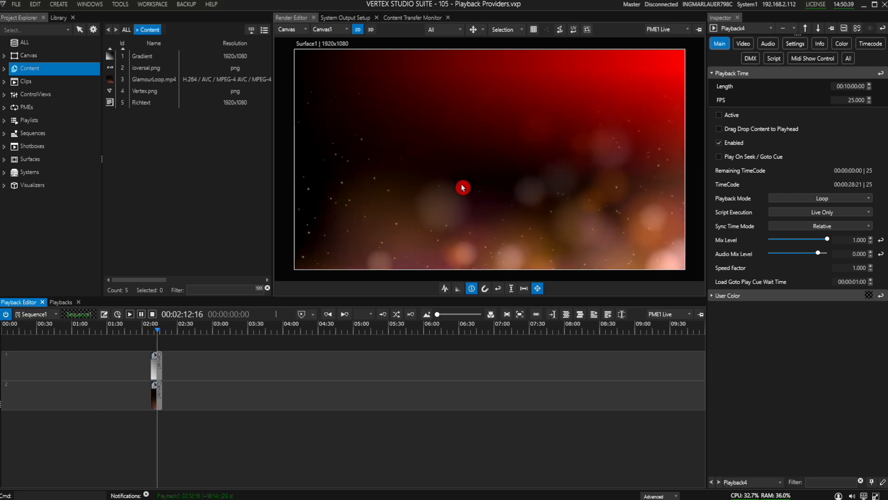
Step: Select the Sequence1 playback in the Playbacks panel and deactivate it
left_click(60, 301)
left_click(23, 354)
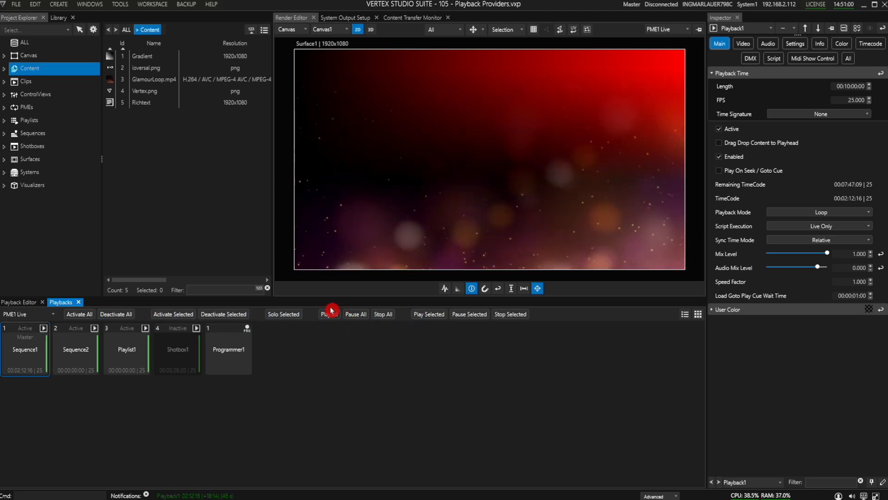
left_click(230, 317)
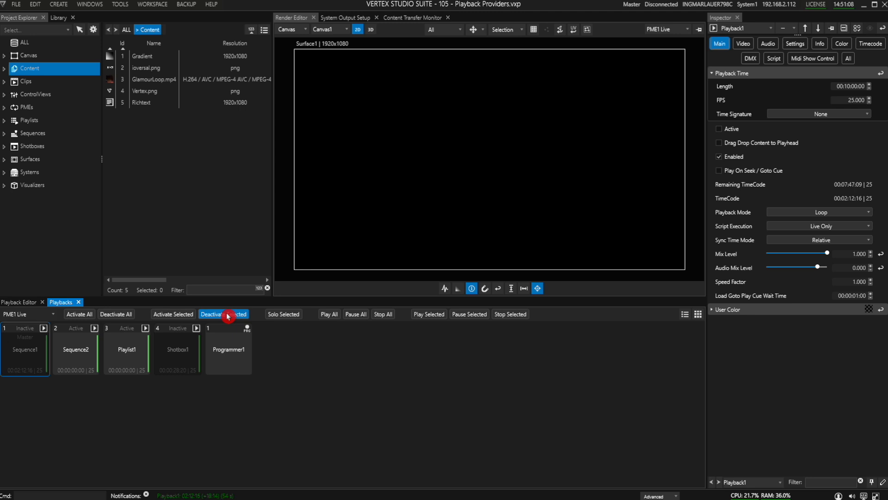
Step: Toggle Sequence1's activation off and back on from the Playback Editor
left_click(21, 301)
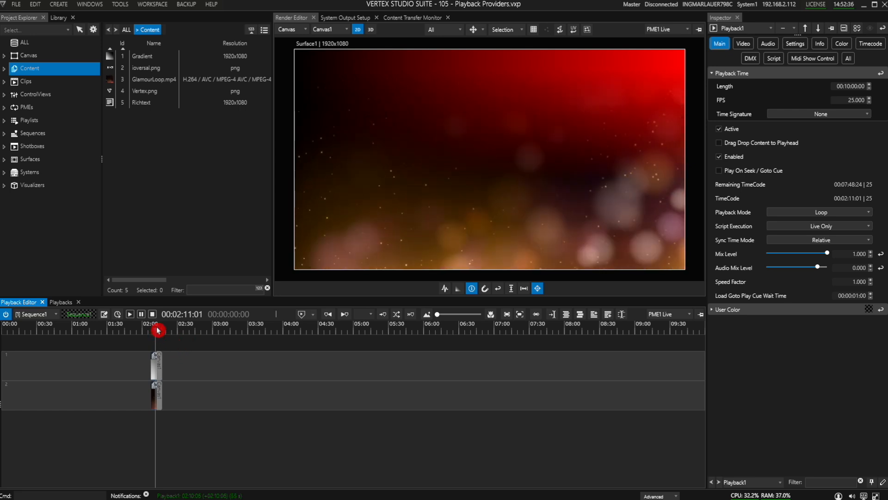
left_click(7, 317)
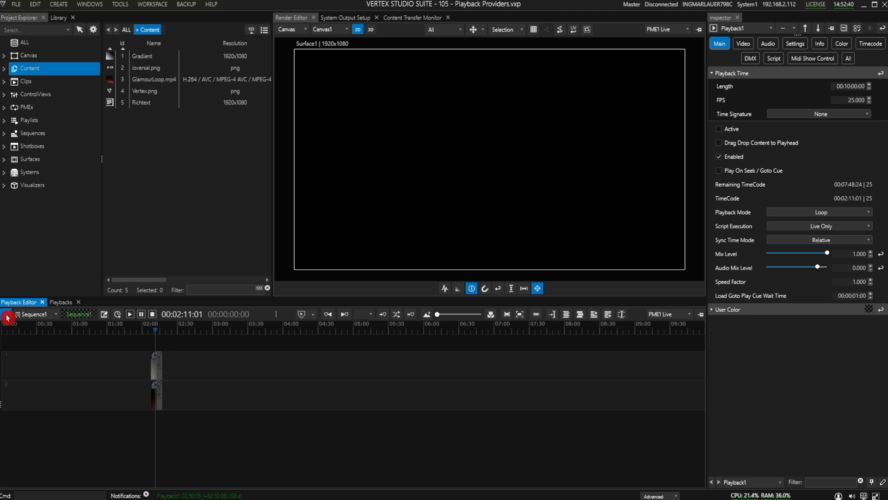
left_click(7, 317)
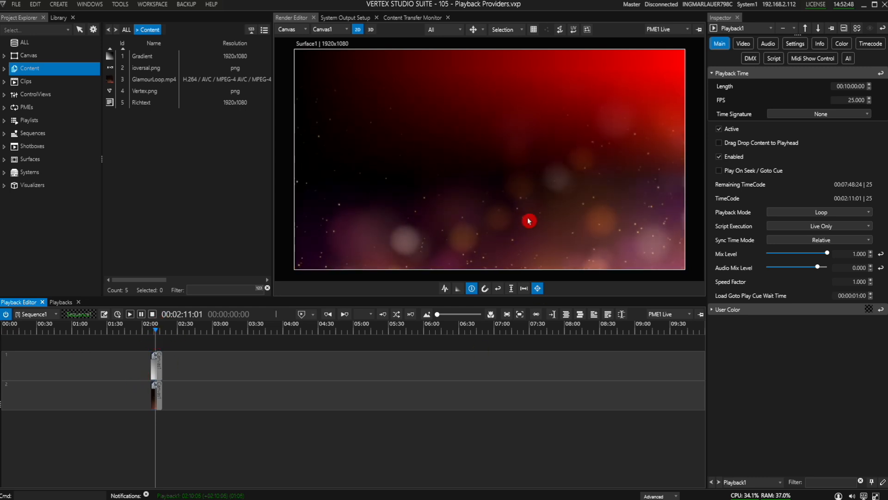
Step: Deactivate all playbacks in the Playbacks panel, then activate all of them again
left_click(60, 302)
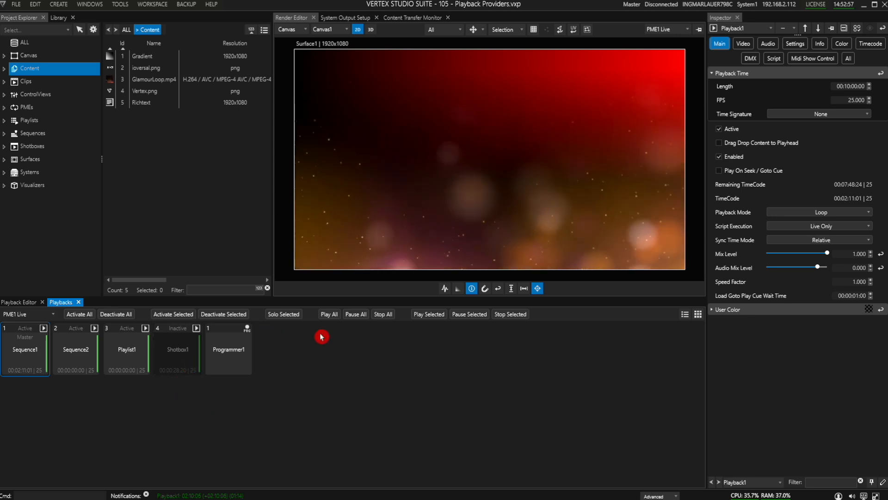
left_click(115, 314)
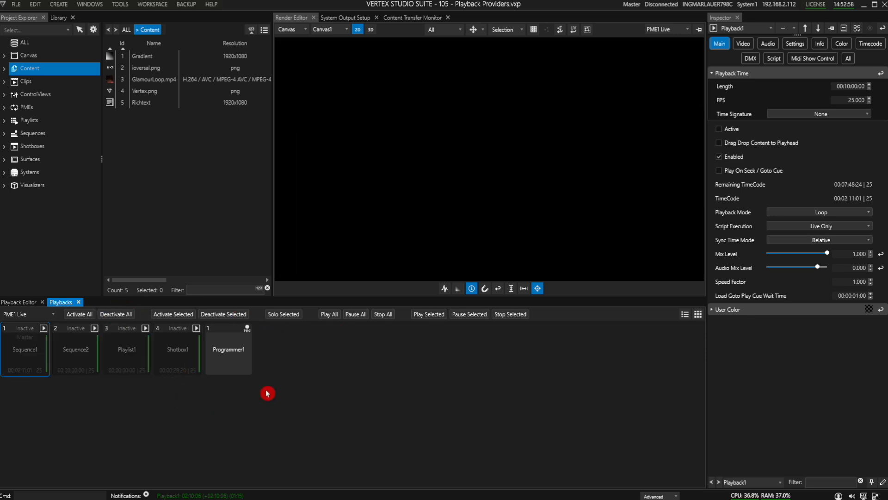
left_click(83, 314)
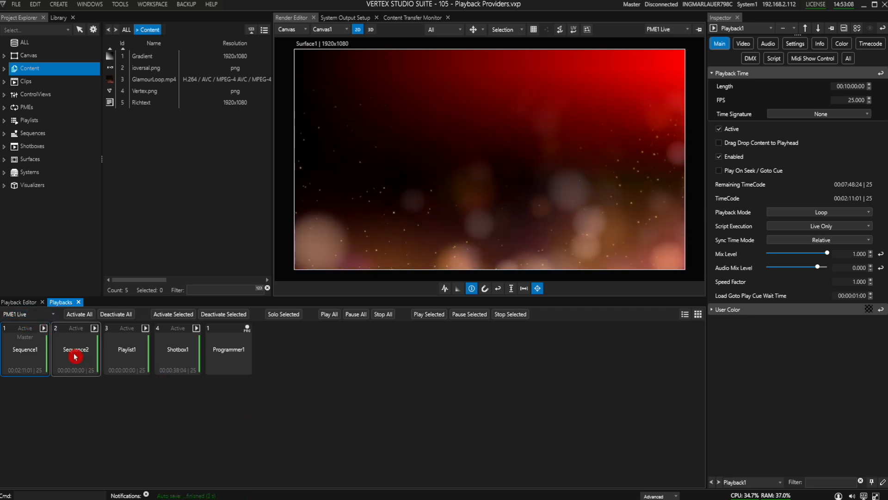
Step: Inspect the PME selectors in the Playbacks panel and Render Editor, and list the PMEs in the Project Explorer
left_click(48, 317)
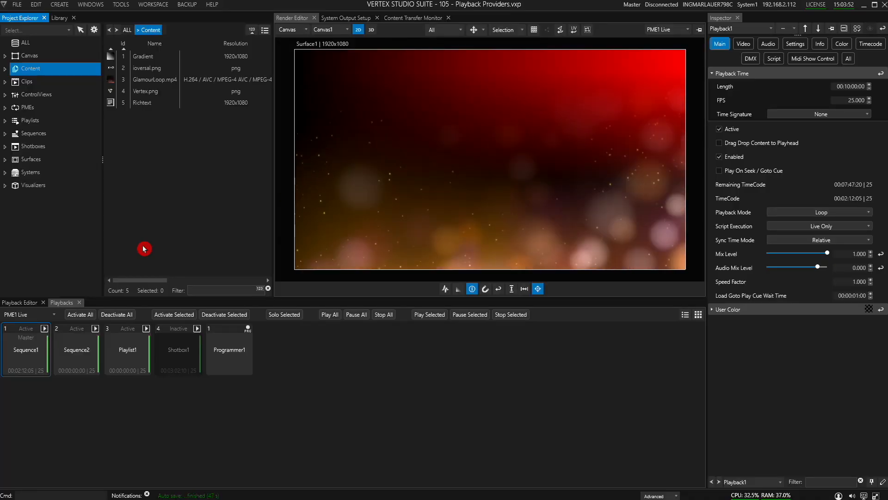
left_click(55, 319)
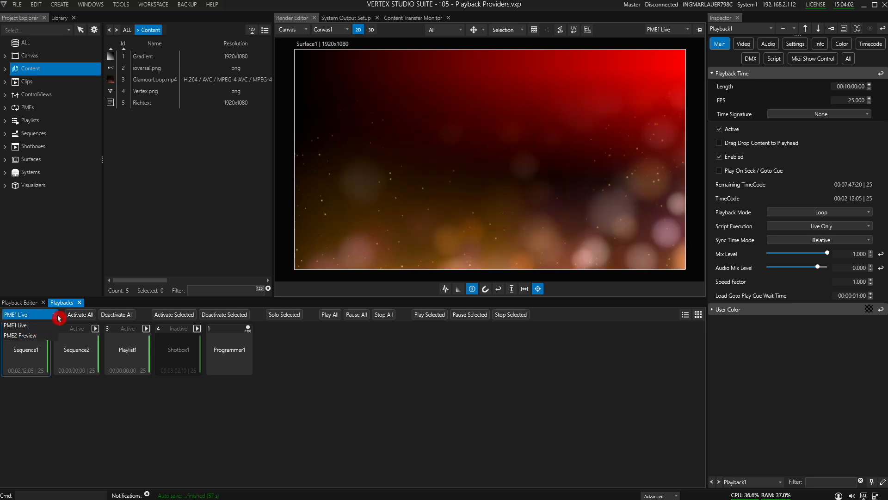
left_click(58, 319)
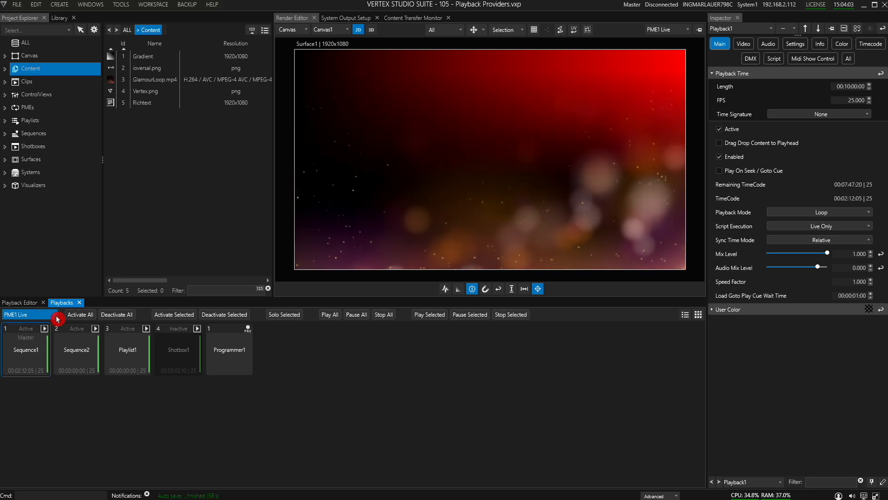
left_click(26, 304)
left_click(672, 29)
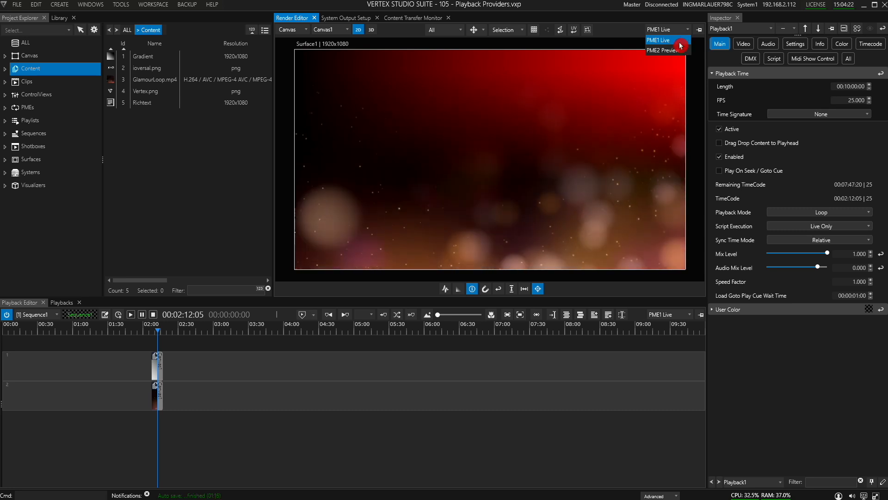
left_click(680, 41)
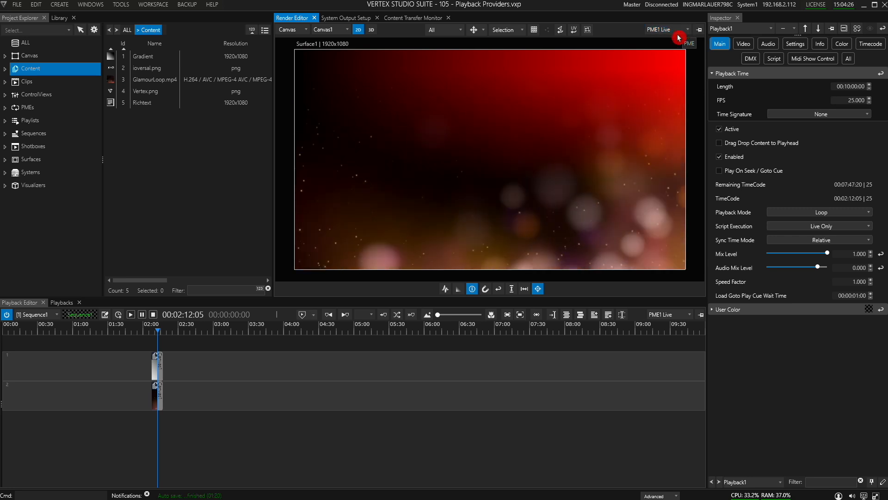
left_click(41, 108)
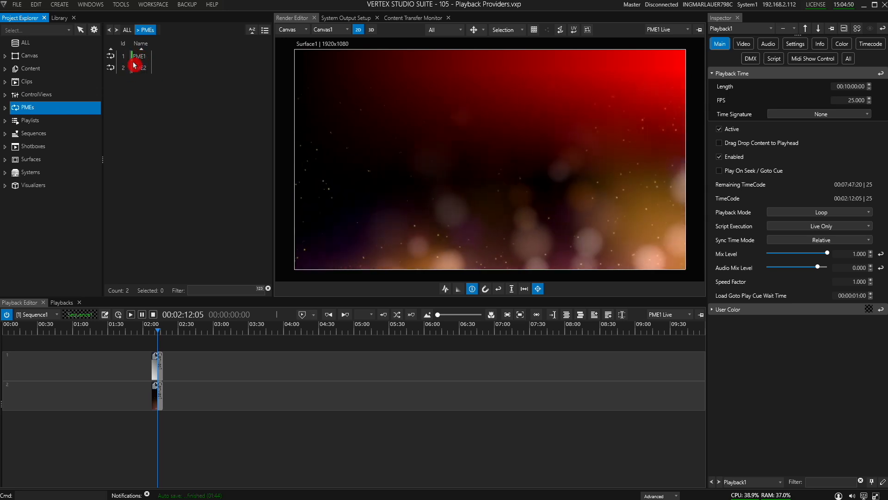
Step: Switch the Playback Editor to show Sequence2
left_click(68, 302)
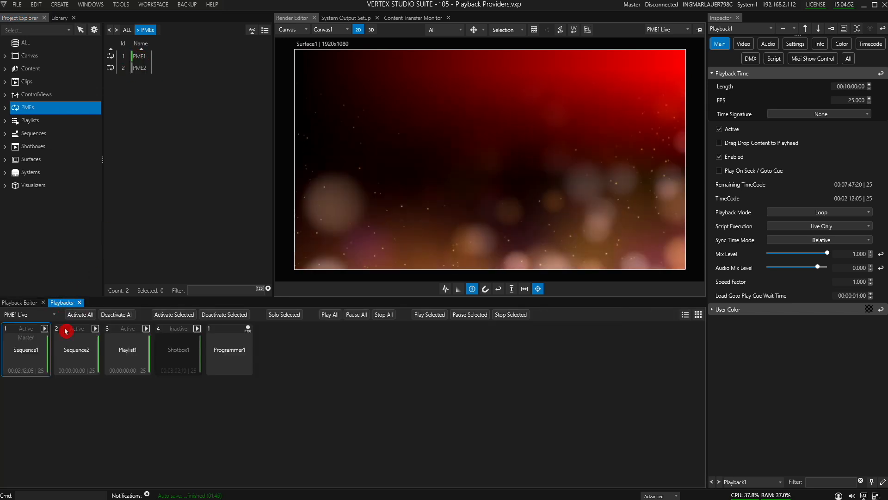
left_click(33, 307)
left_click(43, 317)
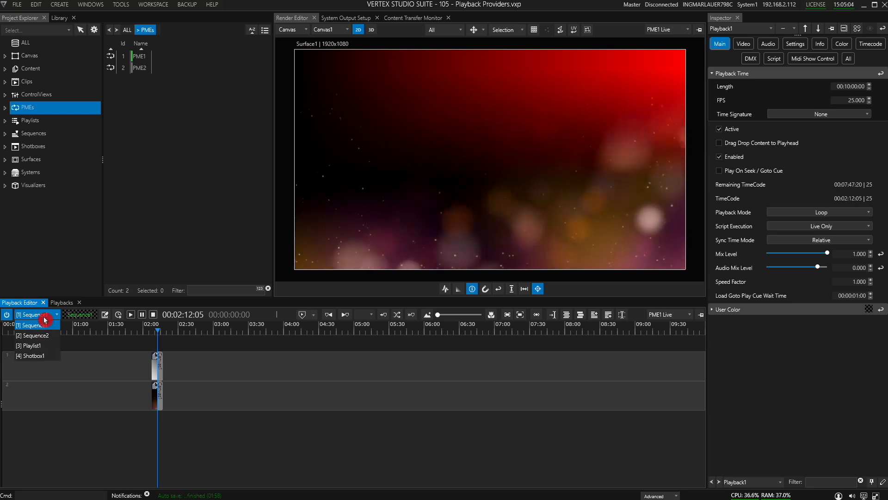
left_click(46, 336)
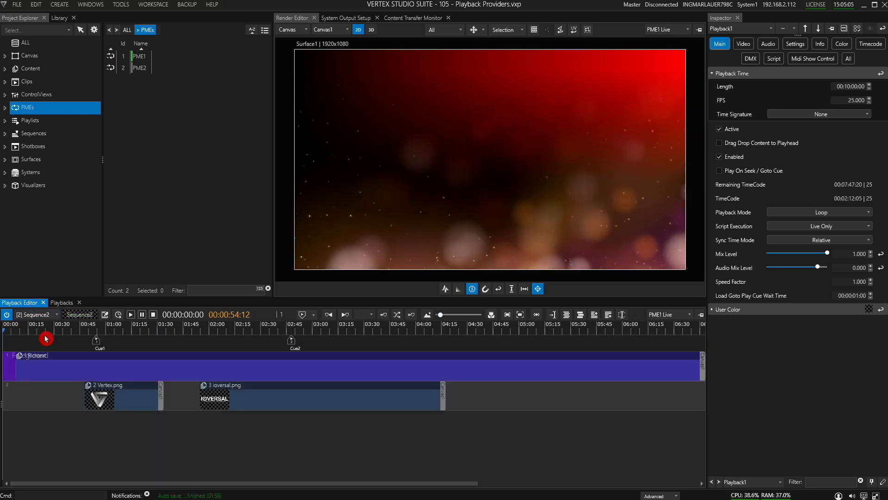
Step: Select Sequence1 in the Playbacks panel and deactivate it
left_click(61, 304)
left_click(35, 345)
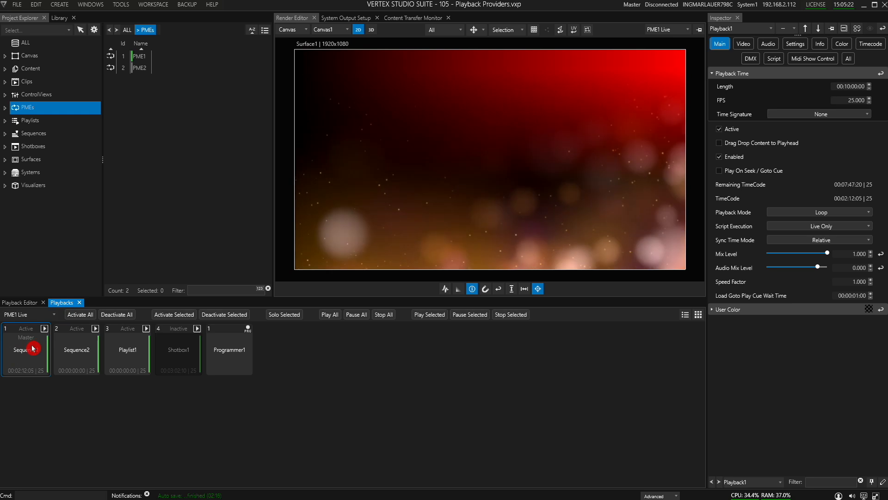
left_click(216, 316)
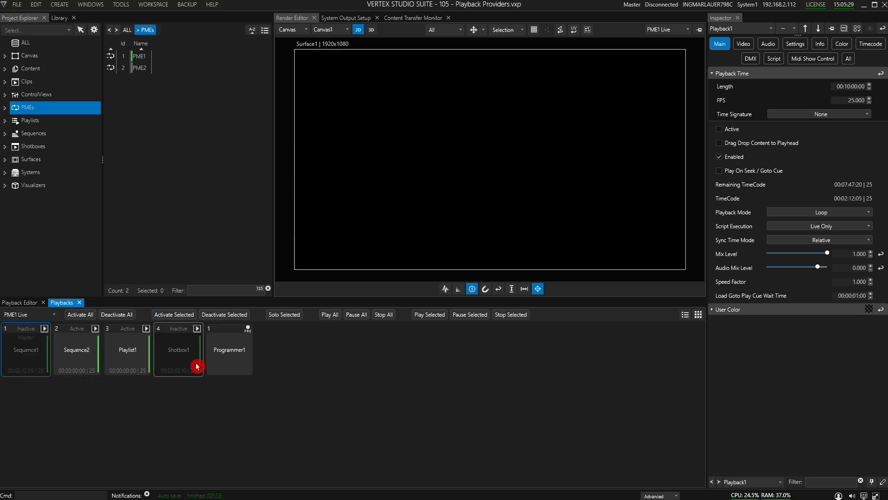
Step: Return Sequence2's playhead to the start, play it, and jump forward to Cue1 and then Cue2
left_click(18, 303)
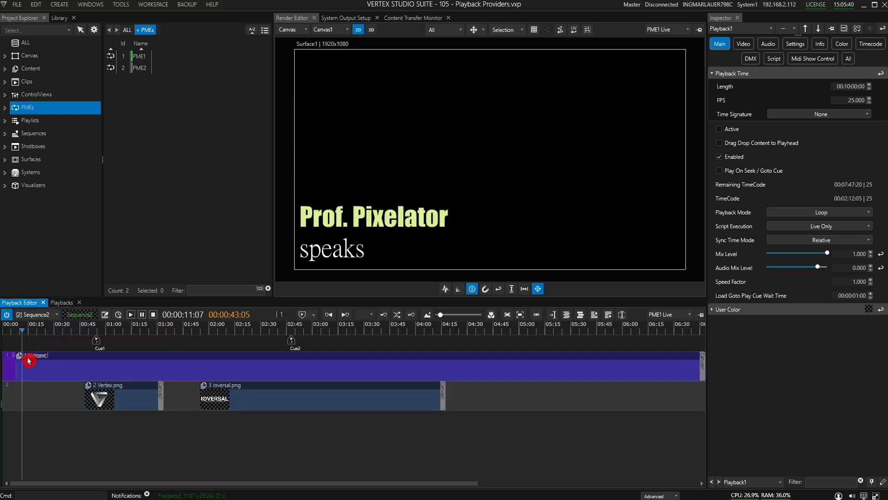
left_click_drag(21, 327, 2, 336)
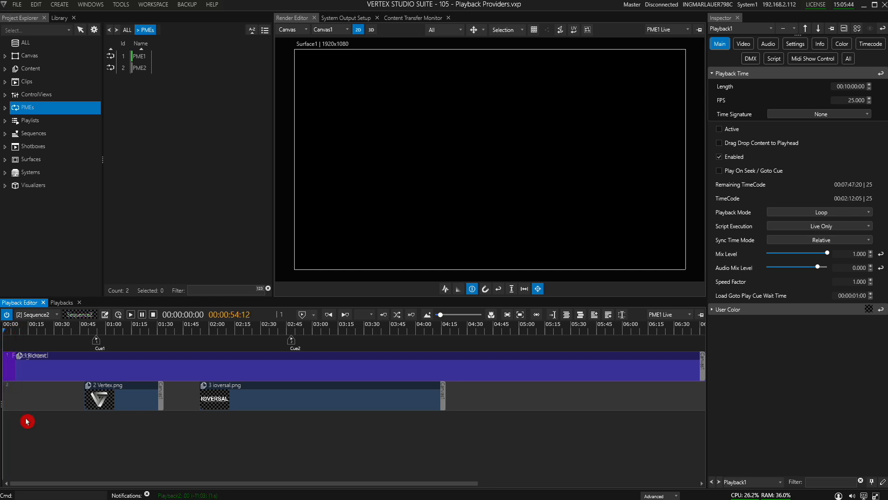
key("space")
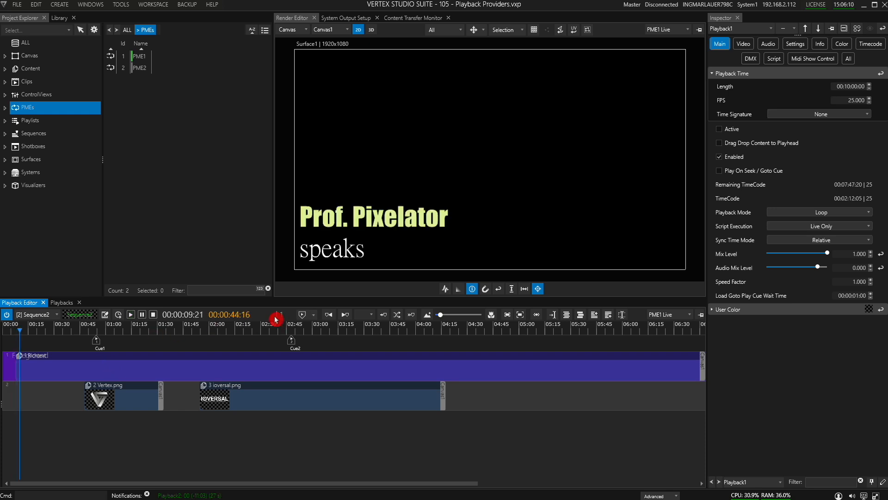
left_click(345, 315)
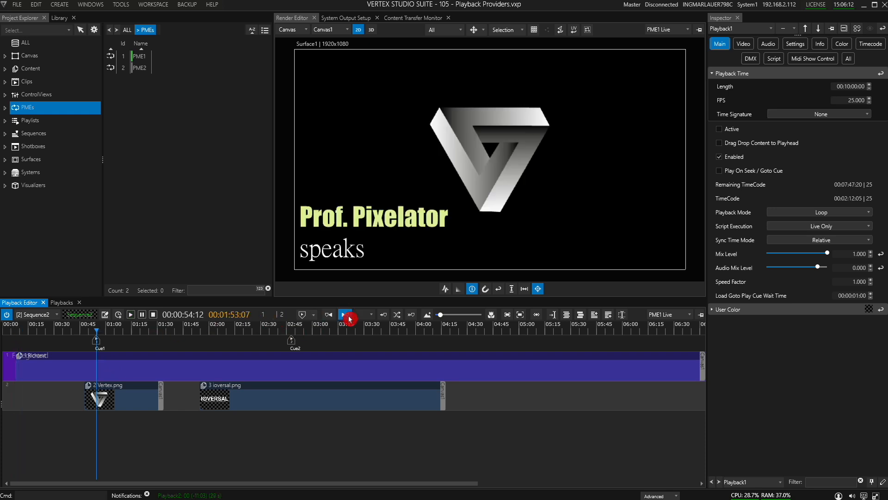
left_click(350, 317)
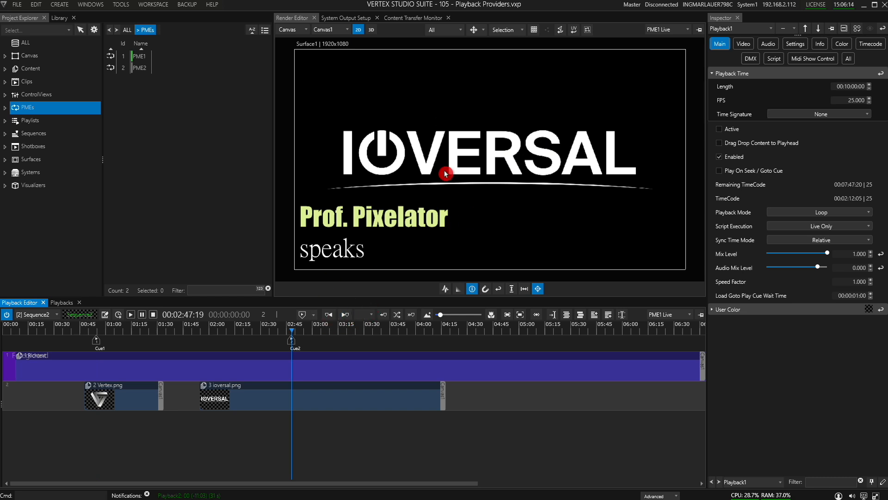
Step: Open a second Render Editor and dock it beside the existing one
left_click(72, 8)
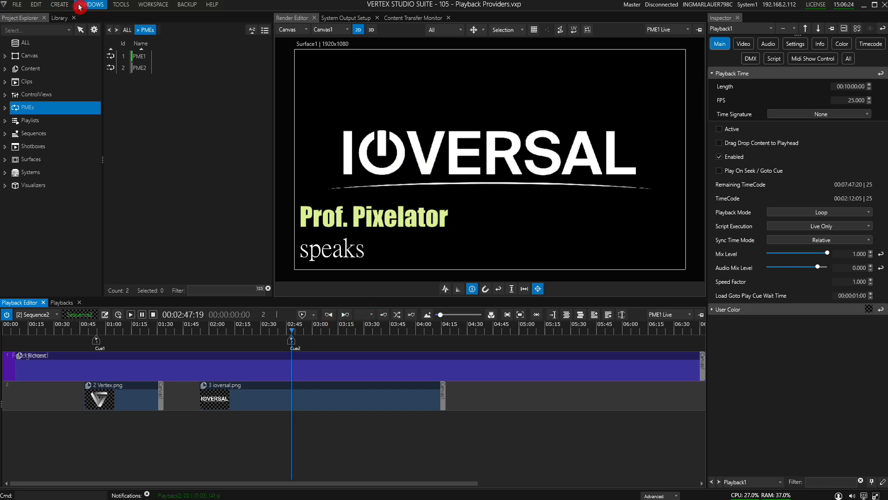
left_click(81, 5)
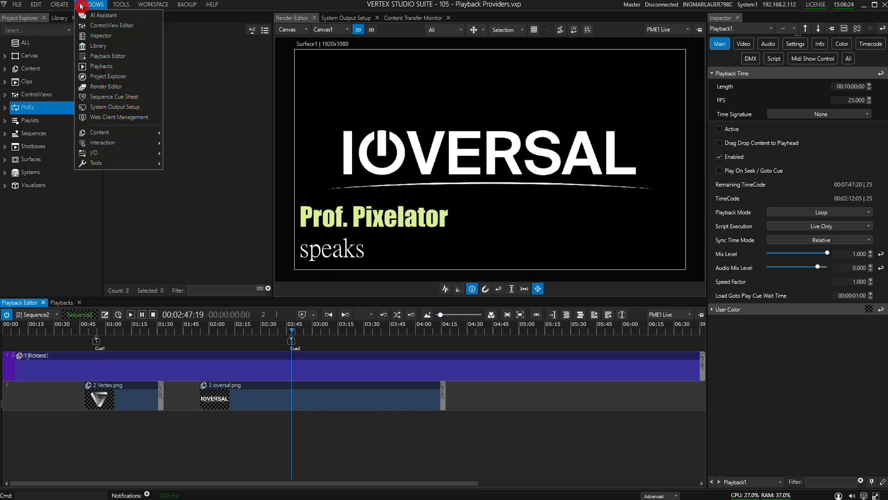
left_click(128, 88)
left_click_drag(174, 26, 134, 154)
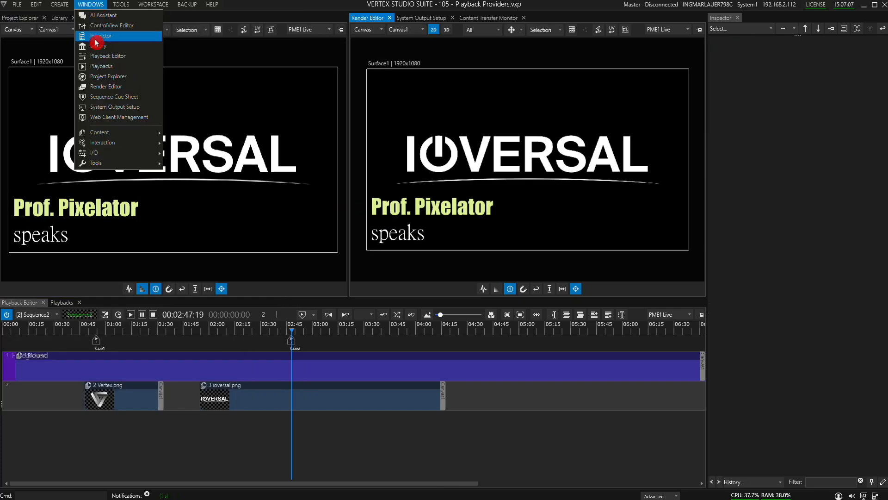
Step: Open a second Playback Editor and dock it below the first one
left_click(109, 56)
left_click_drag(198, 14, 353, 412)
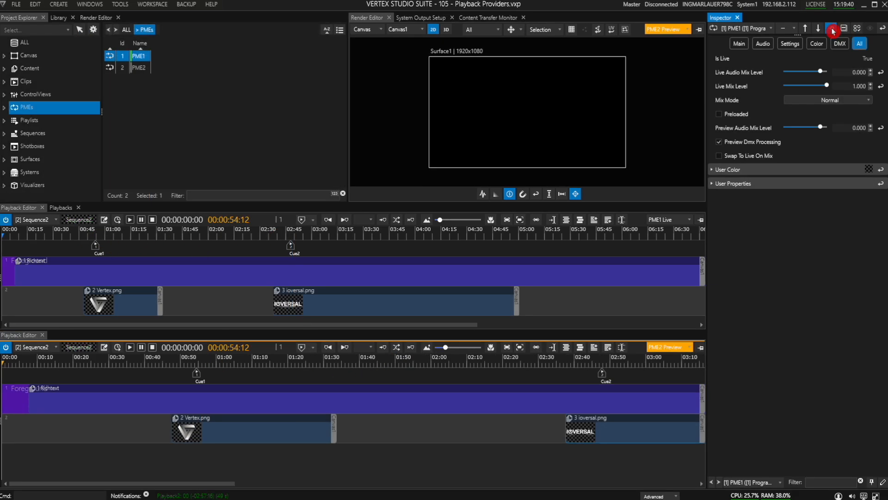
Step: Lock the Inspector on PME1, then open a second Inspector for PME2 and dock it below the first one
left_click(831, 28)
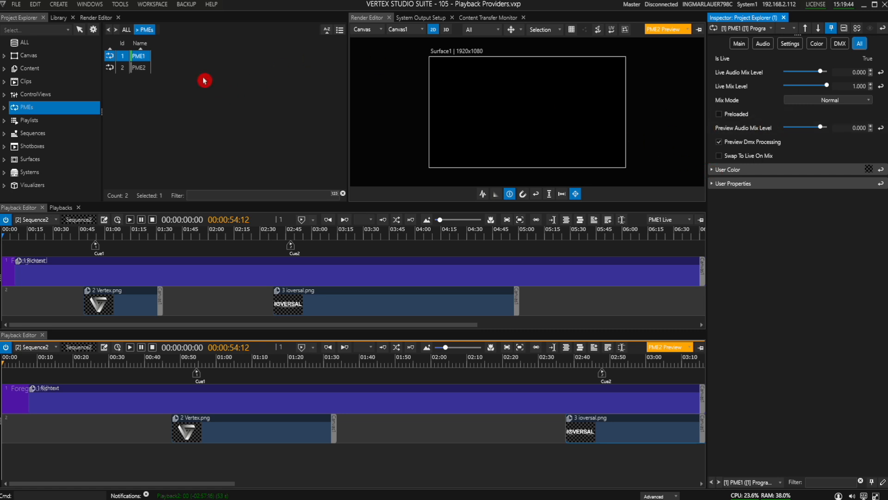
right_click(144, 69)
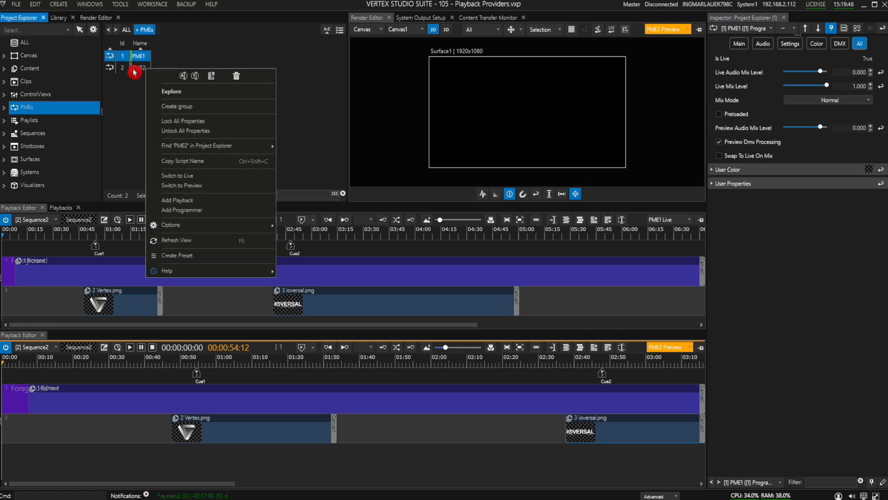
left_click(212, 76)
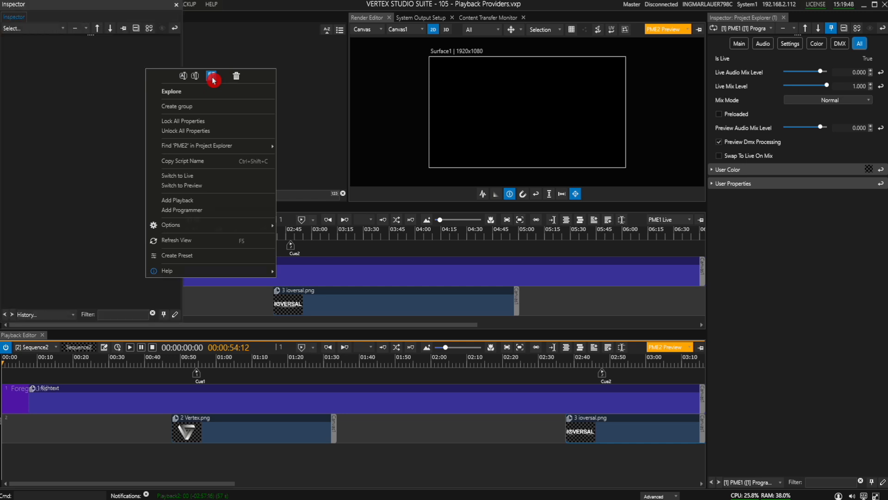
left_click_drag(112, 6, 801, 266)
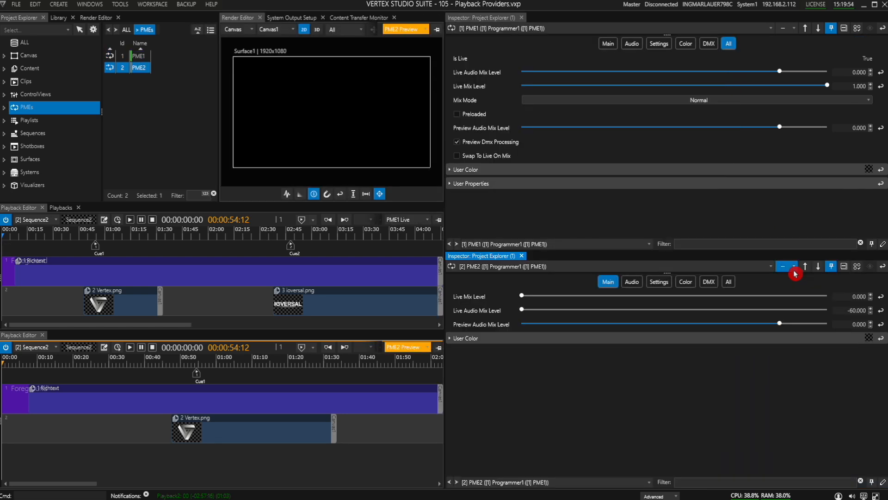
left_click_drag(445, 206, 716, 225)
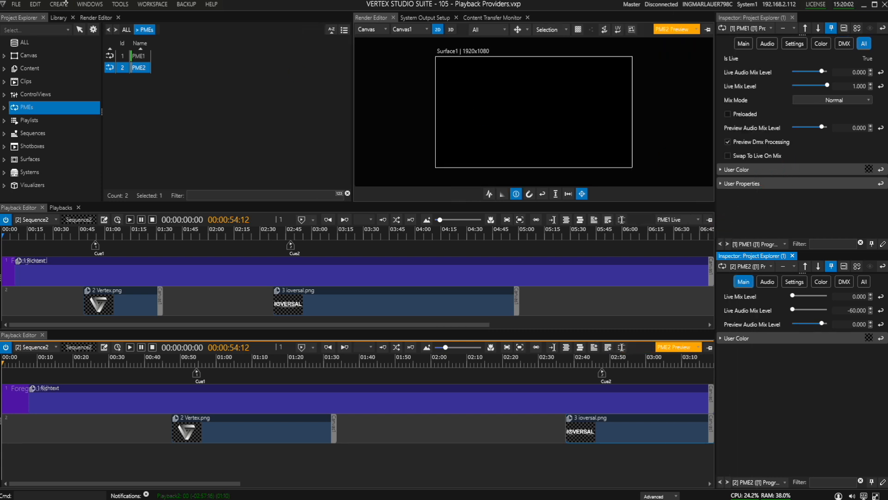
Step: Bring up the PME1 live Render Editor and set the preview Playback Editor's playhead to about 03:07
left_click(99, 19)
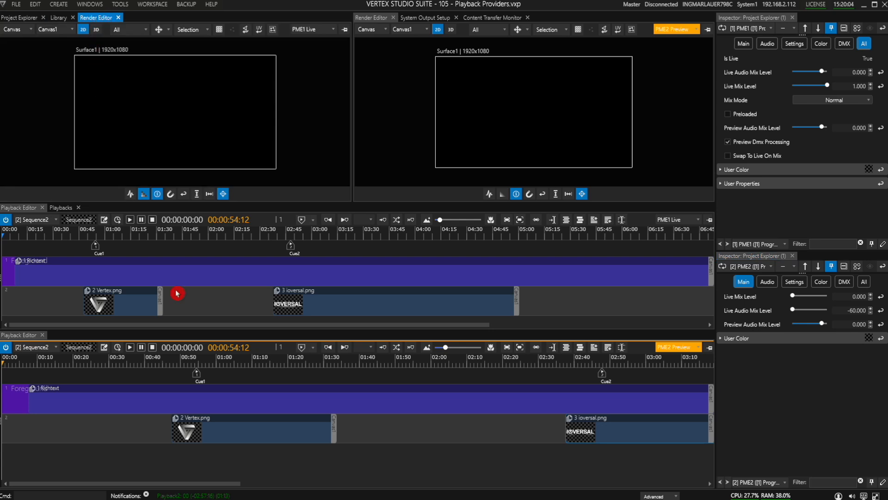
left_click(54, 364)
left_click_drag(262, 422, 200, 421)
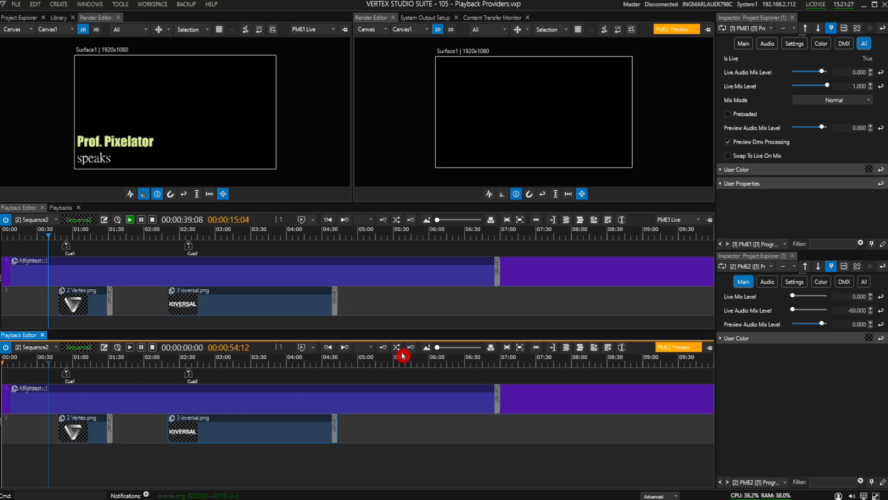
left_click(225, 364)
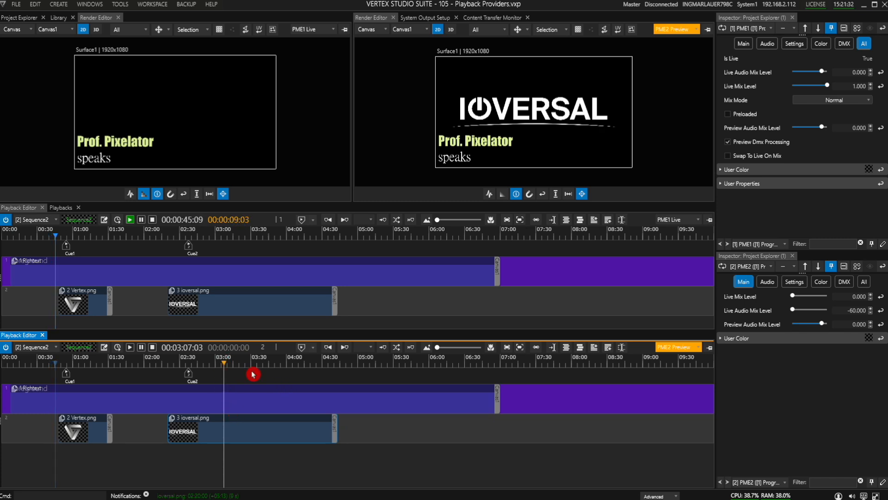
Step: Move the ioversal.png clip on track 2 of Sequence2 so it starts at about 03:00
left_click_drag(241, 424, 249, 424)
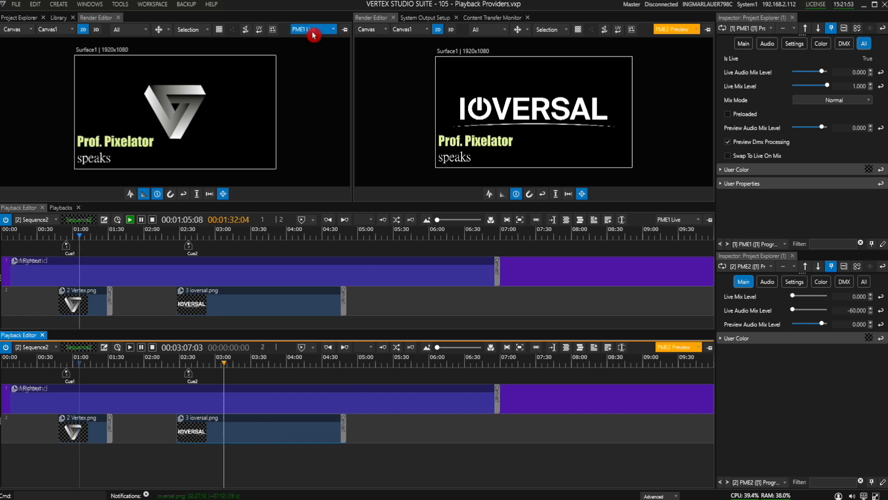
left_click_drag(230, 428, 271, 431)
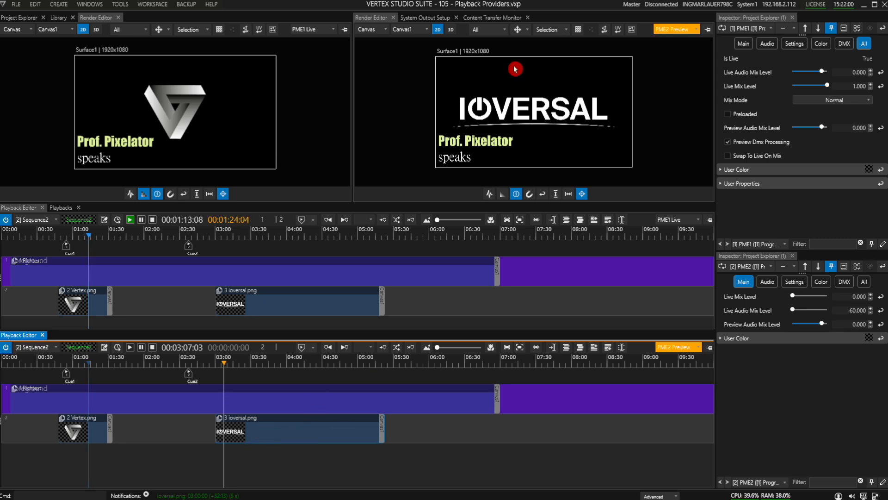
Step: Select the IOVERSAL logo in the preview Render Editor and nudge it slightly to the right
left_click(505, 113)
mouse_move(532, 106)
left_mouse_down()
mouse_move(499, 100)
mouse_move(488, 88)
mouse_move(550, 102)
mouse_move(545, 113)
left_mouse_up()
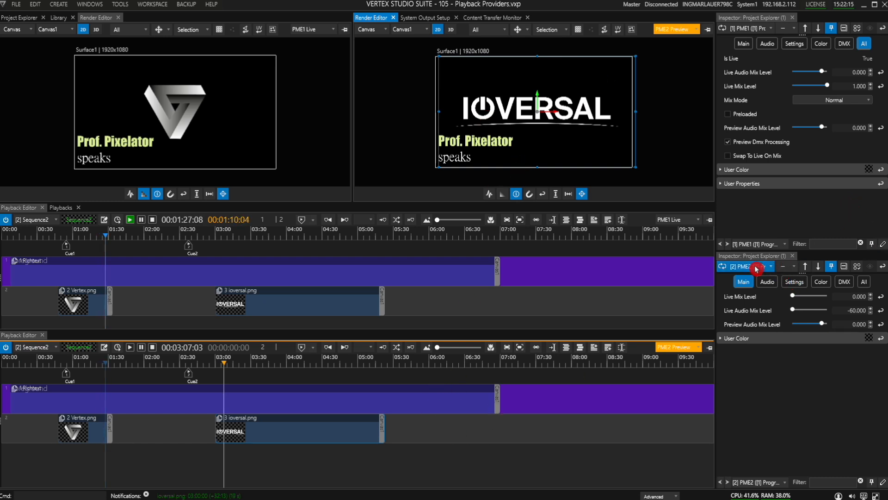
Step: Show all PME2 properties, enable Swap To Live On Mix, and raise its Live Mix Level to 1.000
left_click(863, 282)
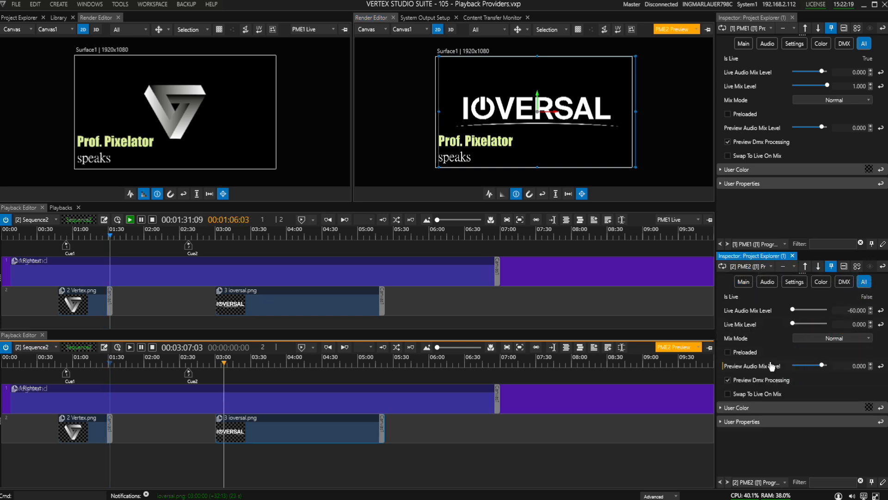
left_click(731, 396)
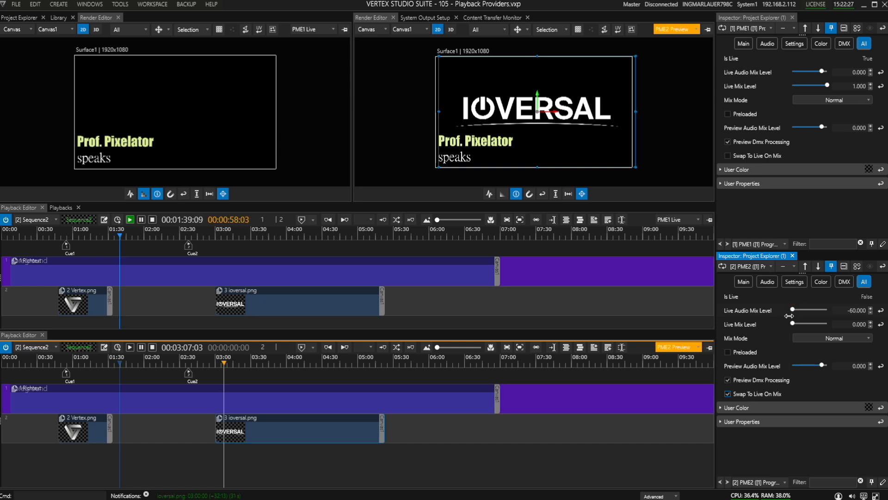
left_click_drag(792, 325, 841, 326)
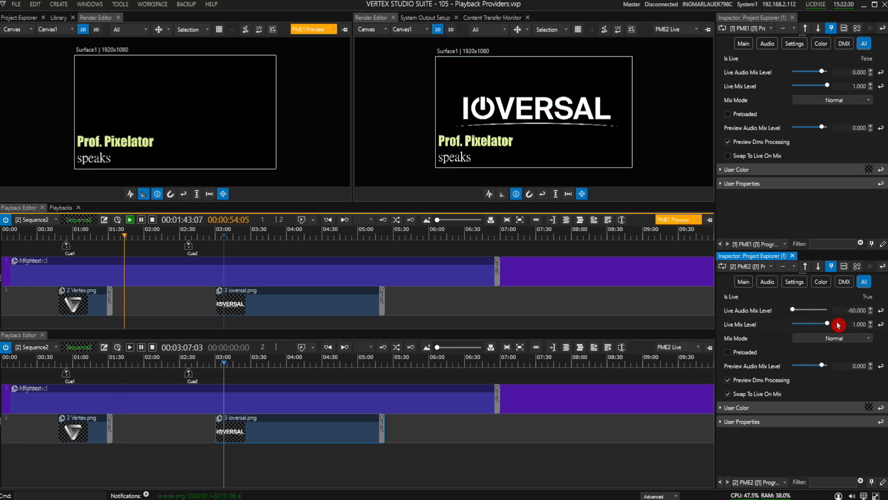